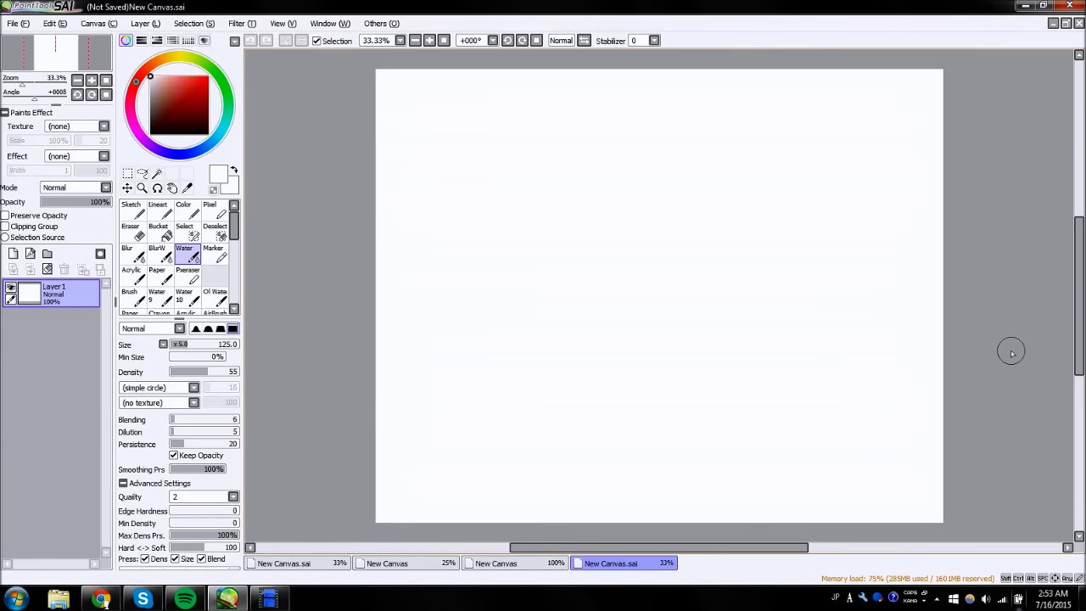
- Paint a solid blue circle on the blank canvas with the Color brush at size 500
{"action": "left_click", "coordinate": [183, 210]}
{"action": "left_click", "coordinate": [192, 154]}
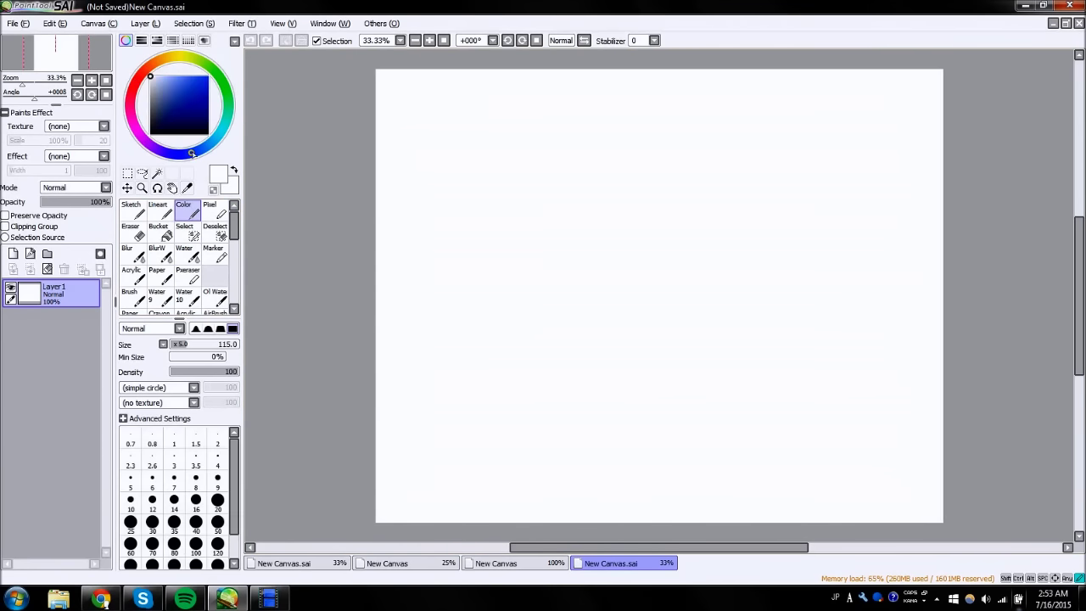
{"action": "left_click", "coordinate": [183, 95]}
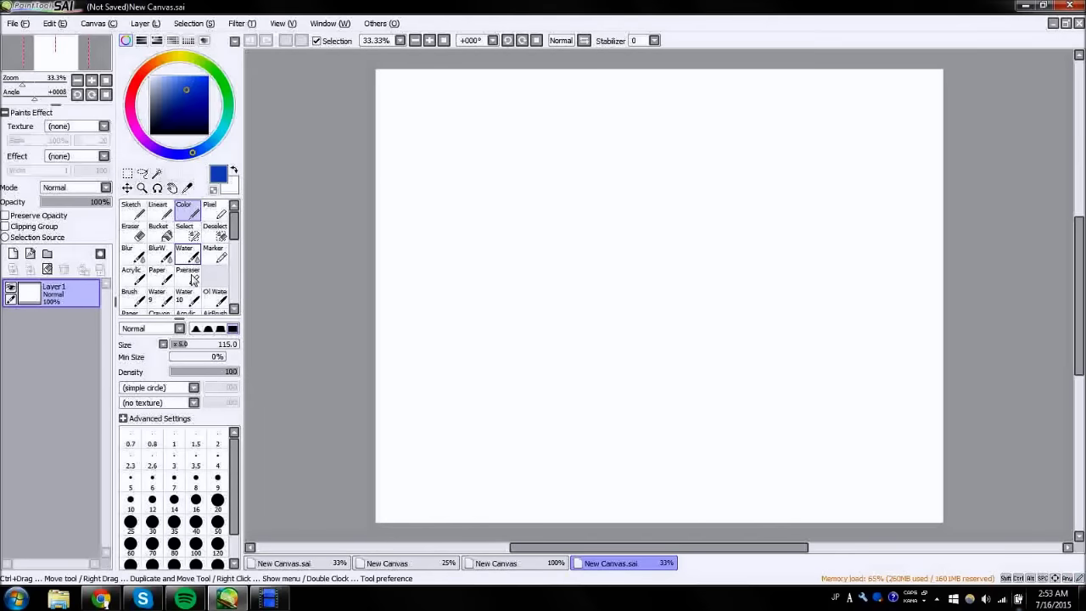
{"action": "left_click_drag", "start_coordinate": [207, 344], "coordinate": [241, 346]}
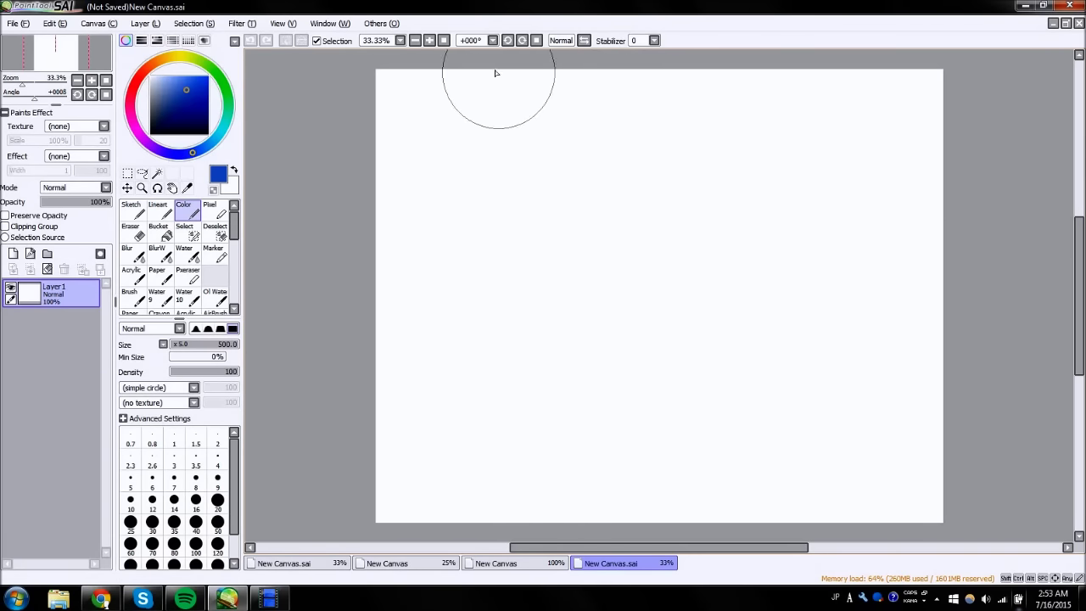
{"action": "left_click", "coordinate": [430, 40]}
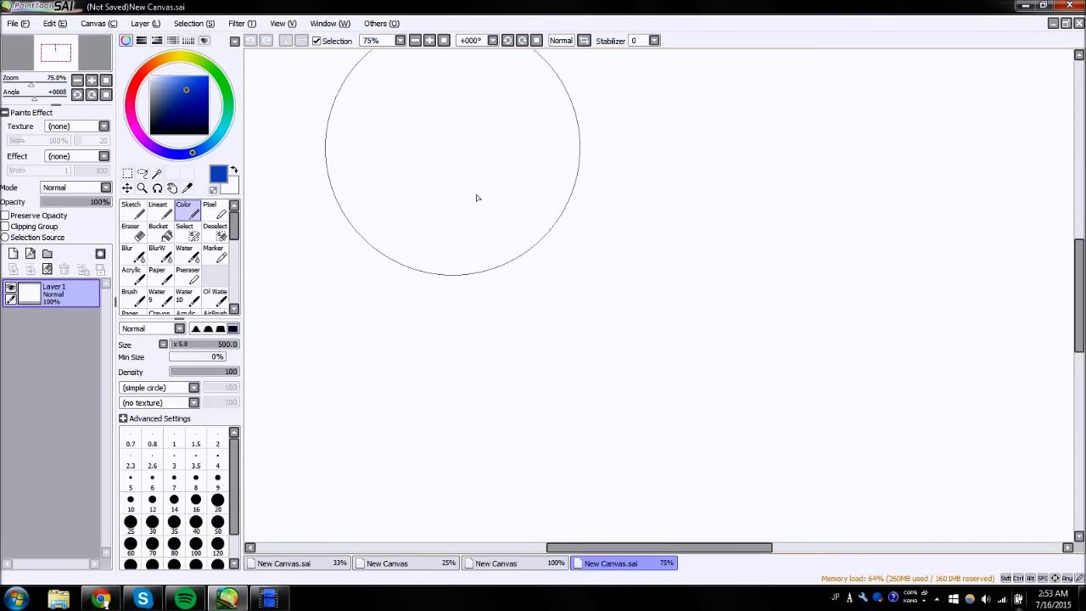
{"action": "left_click", "coordinate": [567, 250]}
{"action": "left_click_drag", "start_coordinate": [566, 250], "coordinate": [563, 267]}
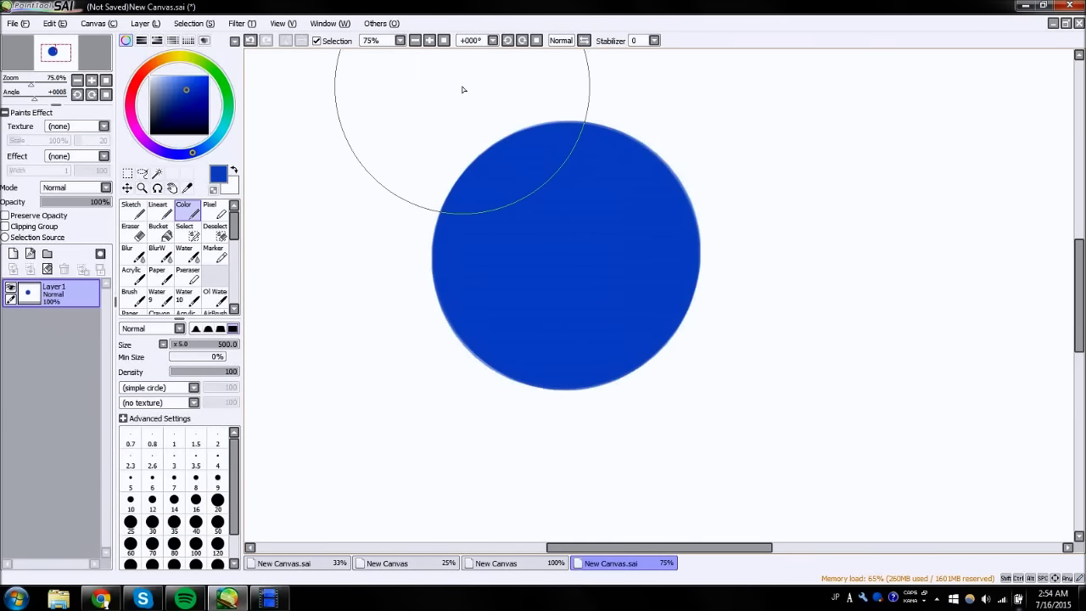
- Add a new layer clipped to the circle layer and set the brush to size 80 in black
{"action": "left_click", "coordinate": [11, 255]}
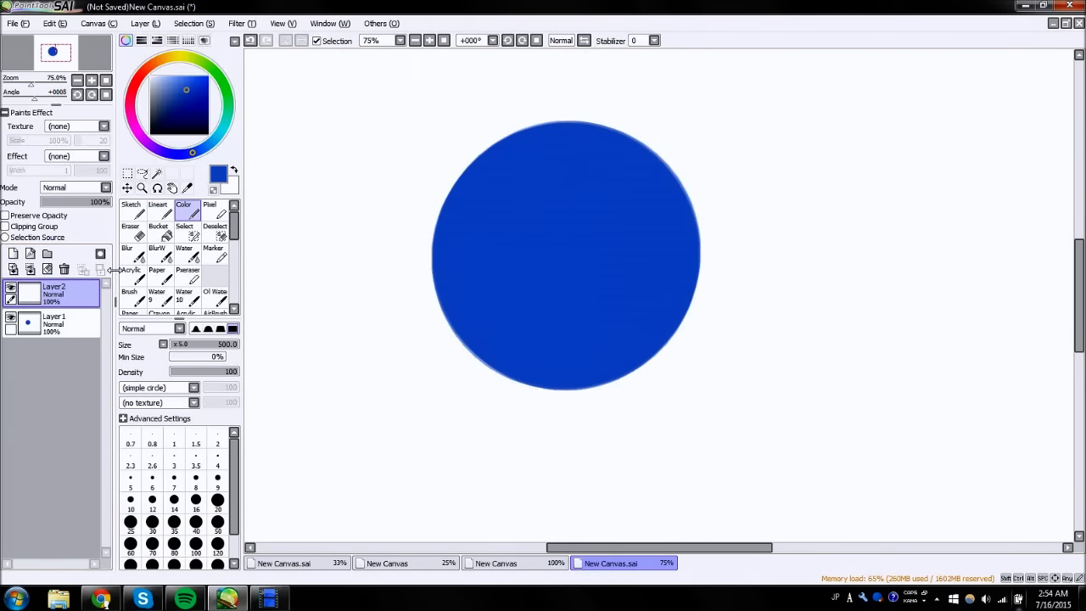
{"action": "left_click", "coordinate": [181, 344]}
{"action": "left_click", "coordinate": [6, 227]}
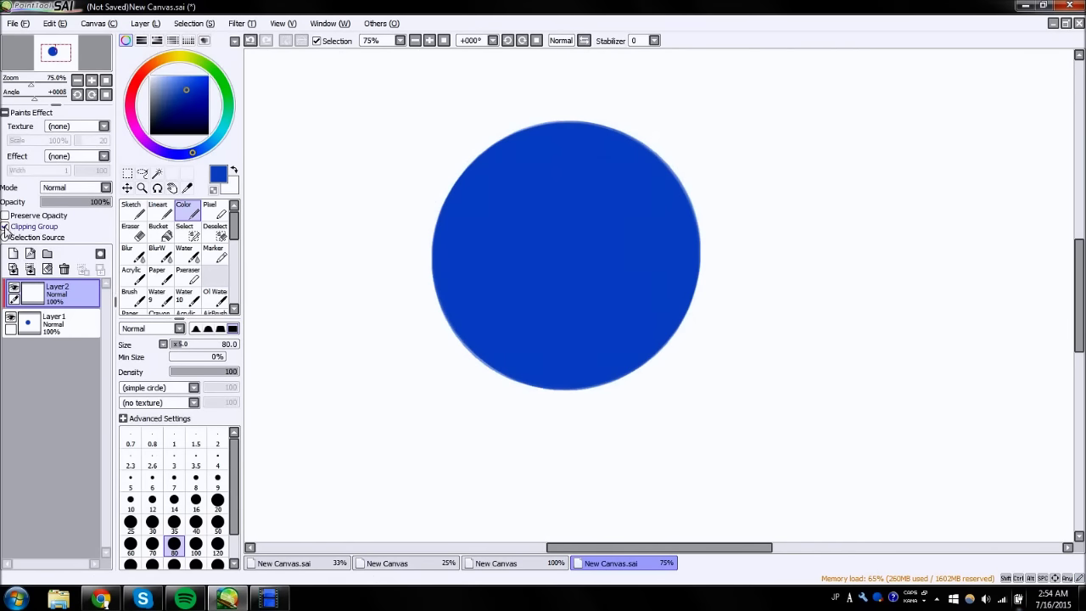
{"action": "left_click_drag", "start_coordinate": [191, 110], "coordinate": [150, 134]}
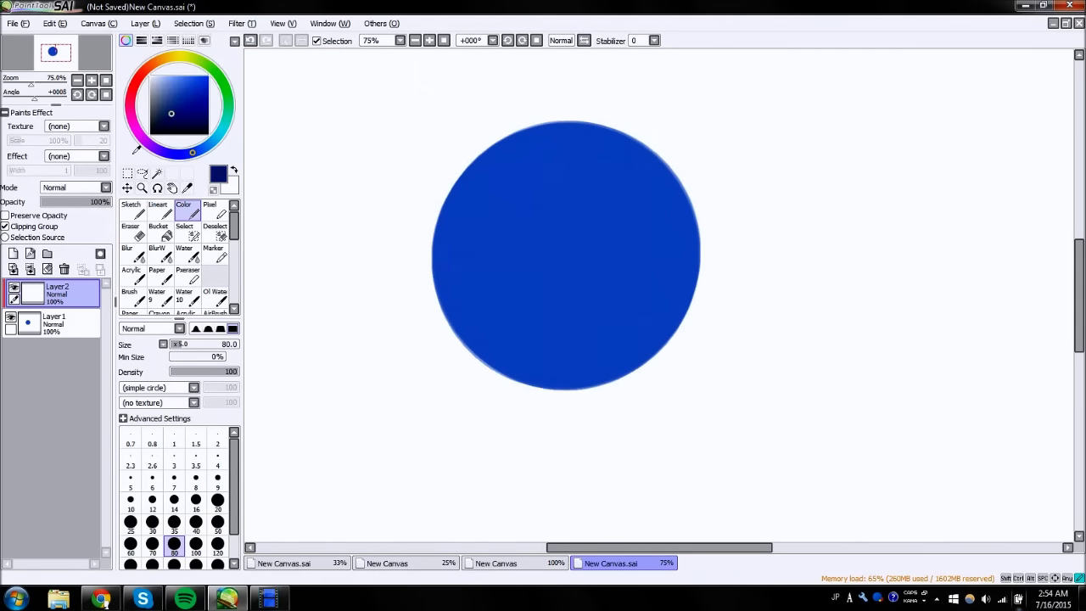
- Test the clipping by scribbling black strokes across the circle and switching the clipping off and on, and clear the strokes
{"action": "left_click_drag", "start_coordinate": [619, 129], "coordinate": [424, 326]}
{"action": "left_click_drag", "start_coordinate": [679, 169], "coordinate": [466, 352]}
{"action": "left_click_drag", "start_coordinate": [689, 189], "coordinate": [476, 367]}
{"action": "left_click_drag", "start_coordinate": [704, 248], "coordinate": [509, 385]}
{"action": "left_click_drag", "start_coordinate": [704, 285], "coordinate": [588, 392]}
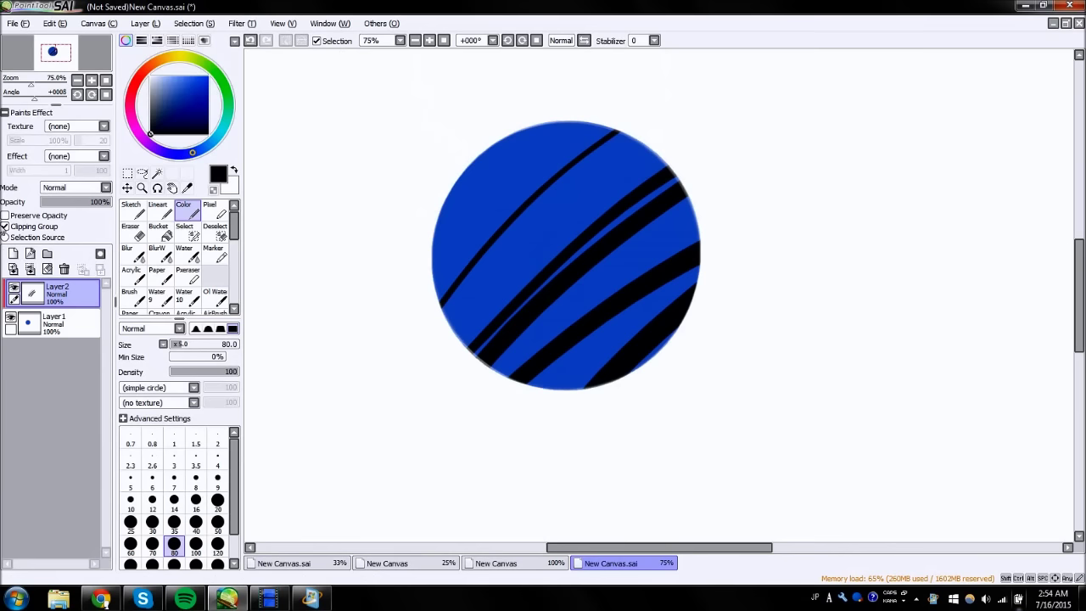
{"action": "left_click", "coordinate": [6, 227]}
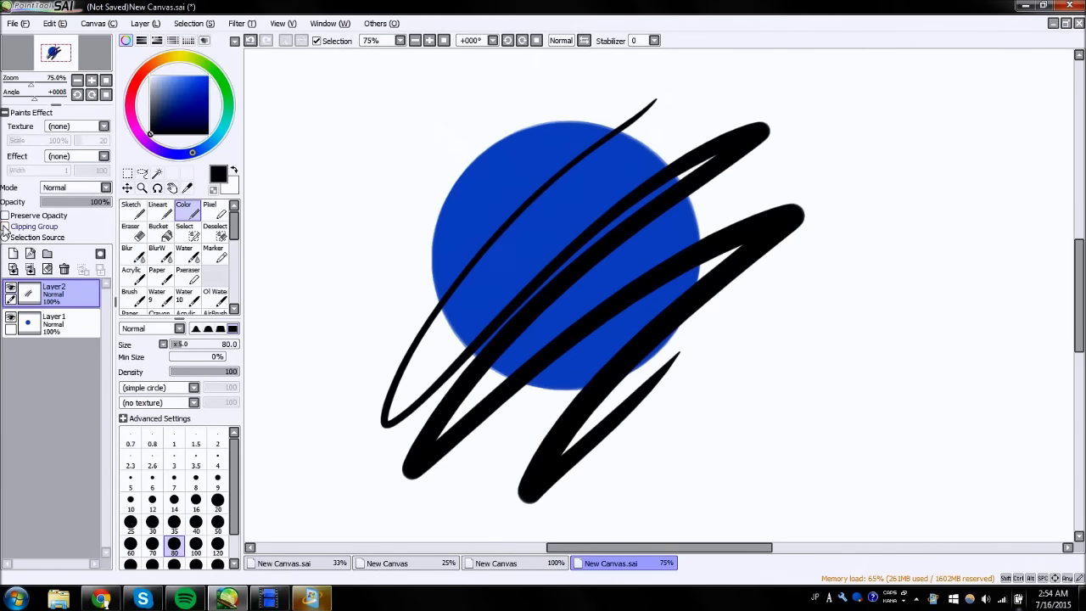
{"action": "left_click", "coordinate": [6, 226]}
{"action": "left_click", "coordinate": [100, 253]}
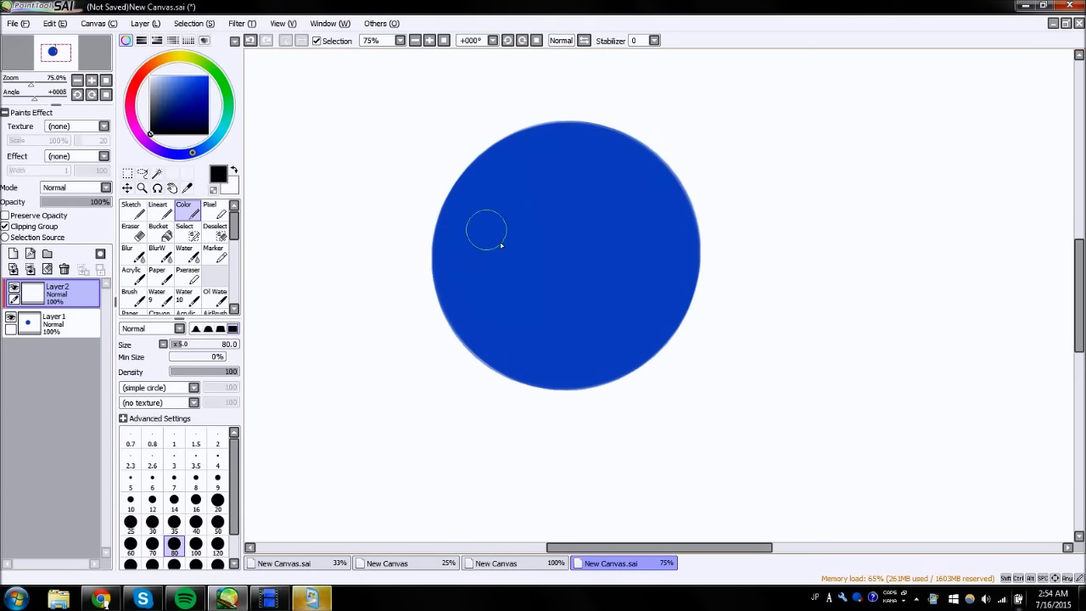
- Place a small black dot slightly above the circle's center and check its position in the flipped view
{"action": "left_click", "coordinate": [565, 252]}
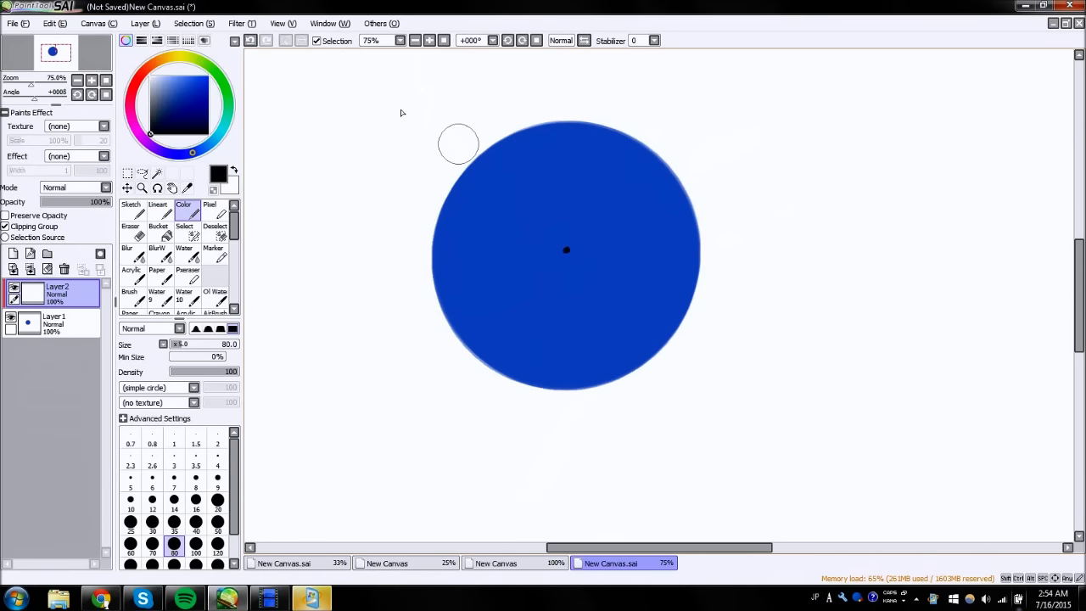
{"action": "left_click", "coordinate": [250, 40]}
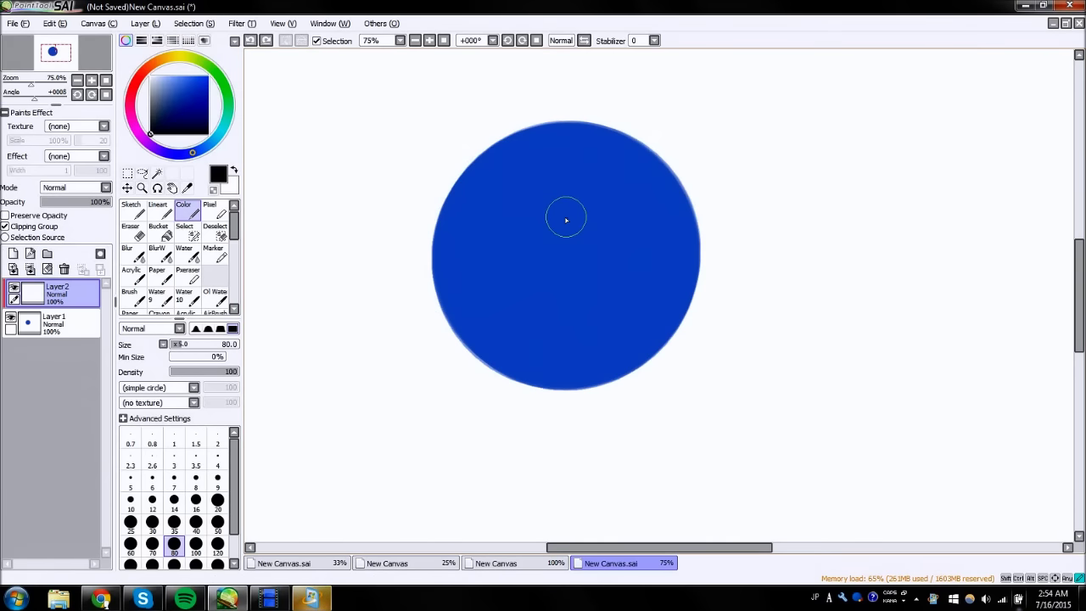
{"action": "left_click", "coordinate": [567, 216]}
{"action": "left_click", "coordinate": [583, 40]}
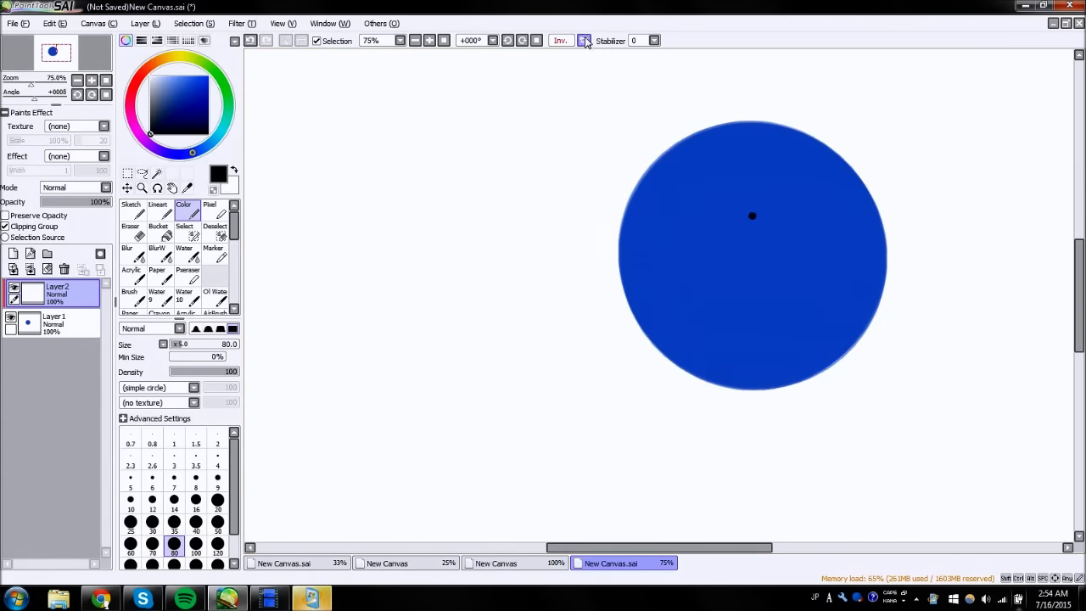
{"action": "left_click", "coordinate": [583, 40]}
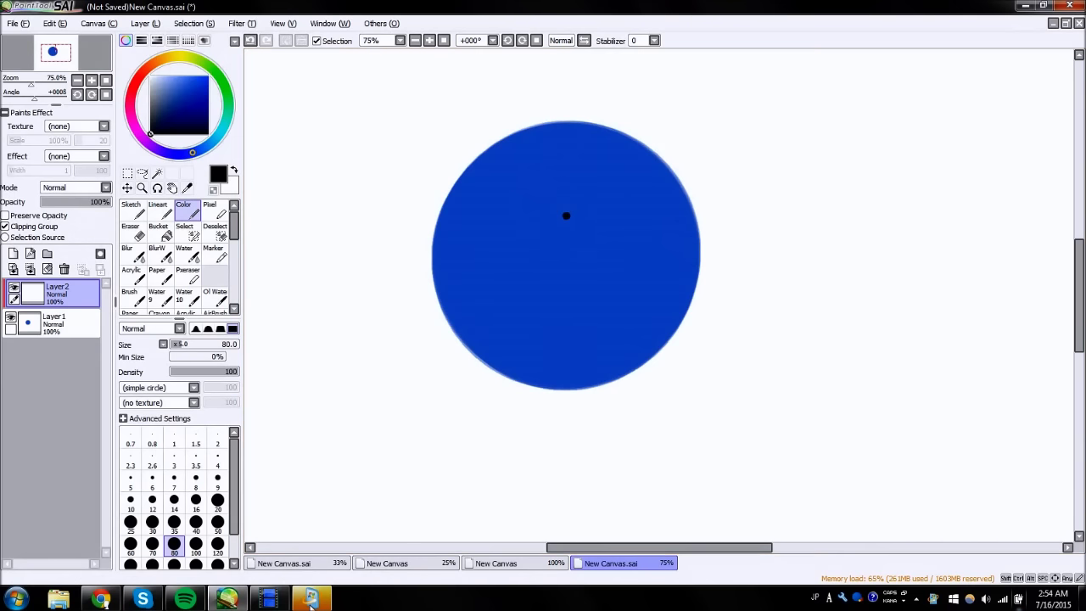
- Postpone the Windows Update restart reminder by 4 hours
{"action": "left_click", "coordinate": [599, 326]}
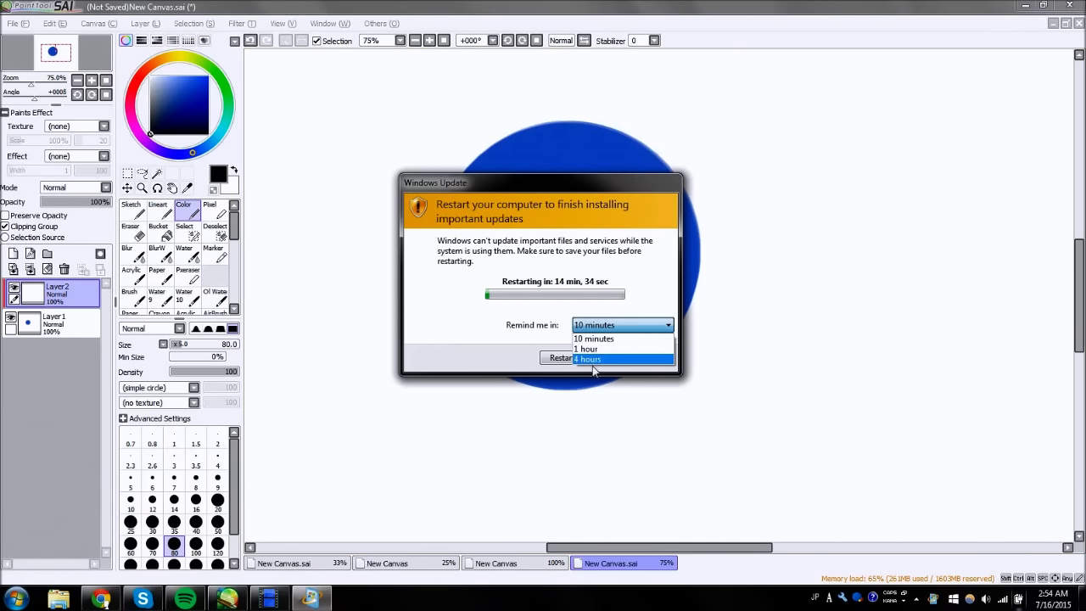
{"action": "left_click", "coordinate": [592, 360]}
{"action": "left_click", "coordinate": [638, 358]}
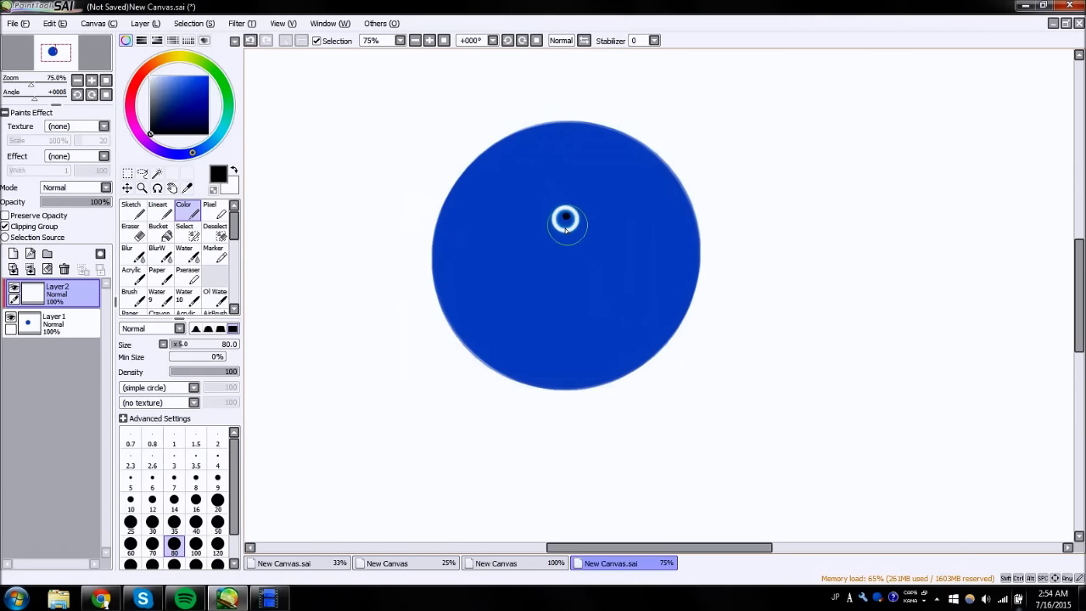
- Paint a solid black wedge from the dot down to the circle's lower edge and check it in the flipped view
{"action": "left_click_drag", "start_coordinate": [566, 217], "coordinate": [499, 375]}
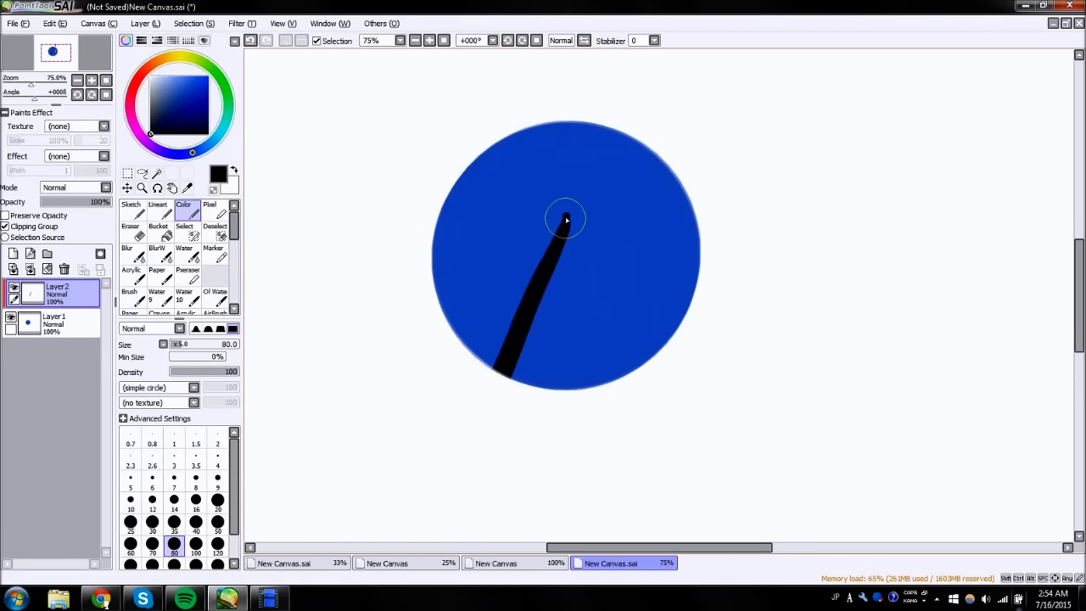
{"action": "left_click_drag", "start_coordinate": [567, 218], "coordinate": [663, 434]}
{"action": "mouse_move", "coordinate": [576, 243]}
{"action": "left_mouse_down"}
{"action": "mouse_move", "coordinate": [519, 410]}
{"action": "mouse_move", "coordinate": [562, 322]}
{"action": "mouse_move", "coordinate": [547, 373]}
{"action": "mouse_move", "coordinate": [578, 242]}
{"action": "mouse_move", "coordinate": [636, 375]}
{"action": "mouse_move", "coordinate": [629, 352]}
{"action": "left_mouse_up"}
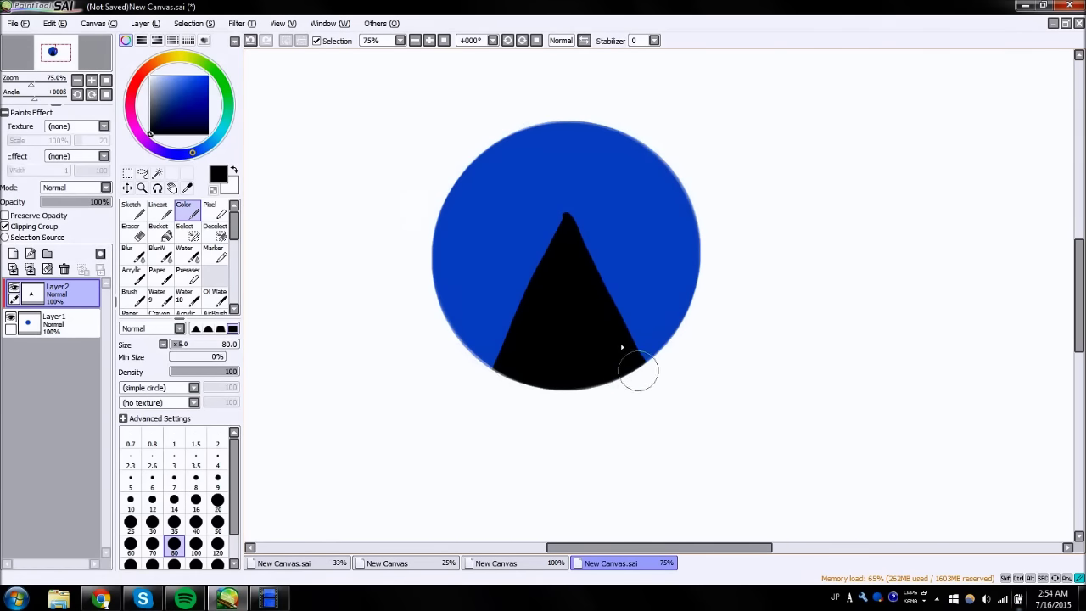
{"action": "left_click", "coordinate": [585, 41]}
{"action": "left_click", "coordinate": [585, 41]}
- Sharpen the wedge's tip with the Eraser and check the shape in the flipped view
{"action": "left_click", "coordinate": [131, 230]}
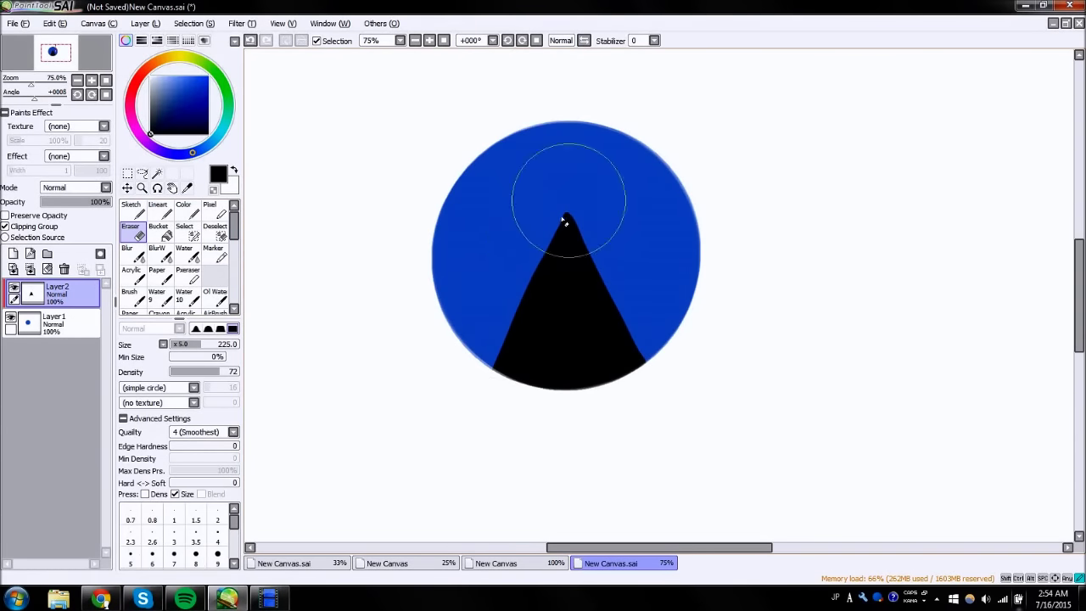
{"action": "left_click", "coordinate": [585, 41]}
{"action": "left_click", "coordinate": [585, 41]}
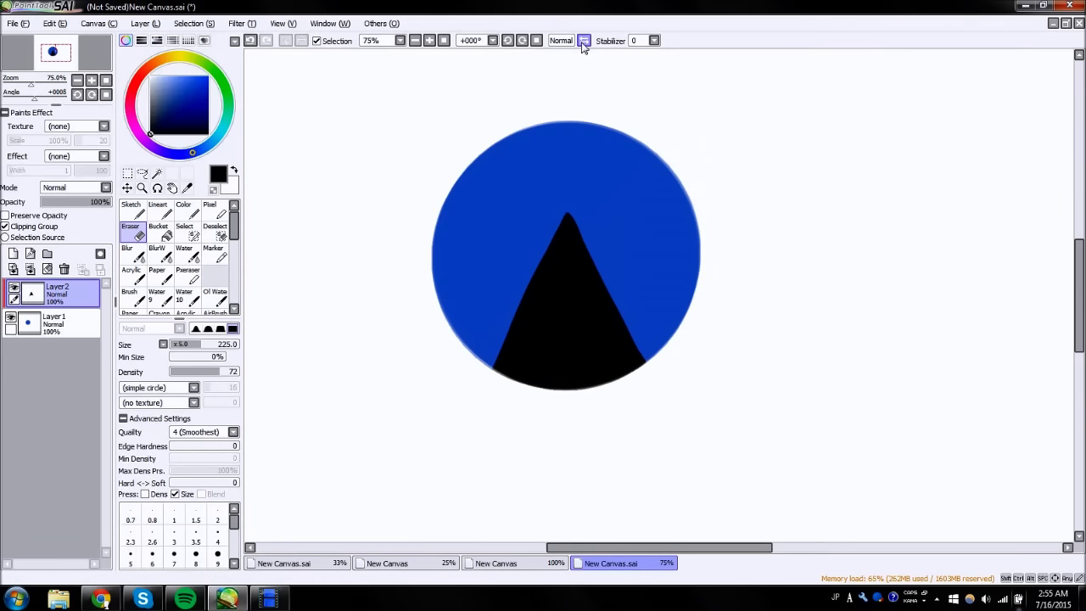
- Paint two smaller black wedges from the tip to the circle's upper-left and upper-right edges with the Color brush
{"action": "left_click", "coordinate": [184, 209]}
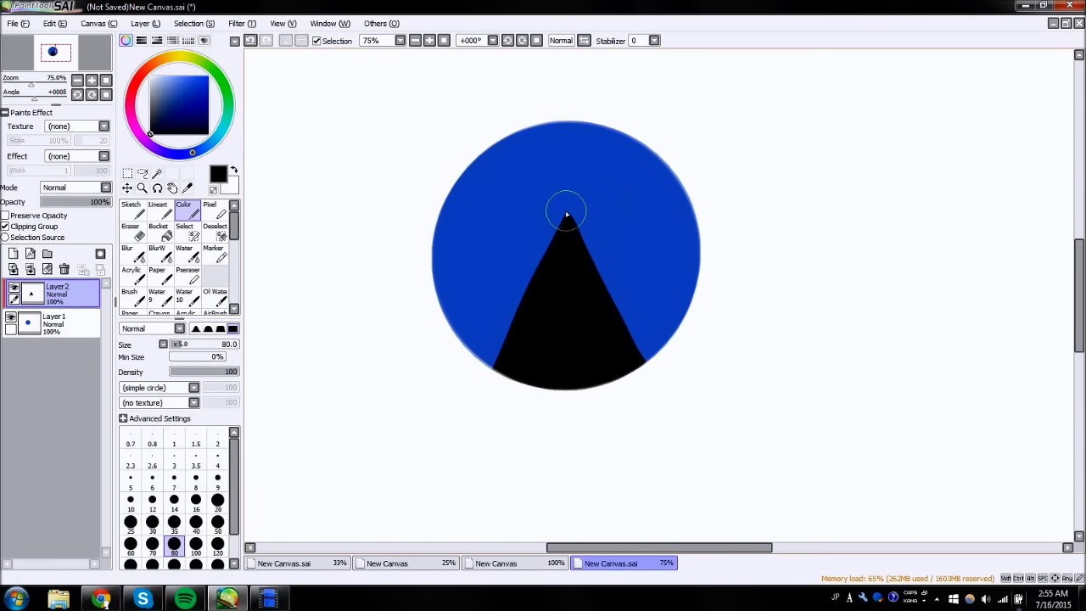
{"action": "left_click_drag", "start_coordinate": [567, 216], "coordinate": [442, 156]}
{"action": "mouse_move", "coordinate": [573, 222]}
{"action": "left_mouse_down"}
{"action": "mouse_move", "coordinate": [484, 113]}
{"action": "mouse_move", "coordinate": [473, 150]}
{"action": "mouse_move", "coordinate": [507, 178]}
{"action": "left_mouse_up"}
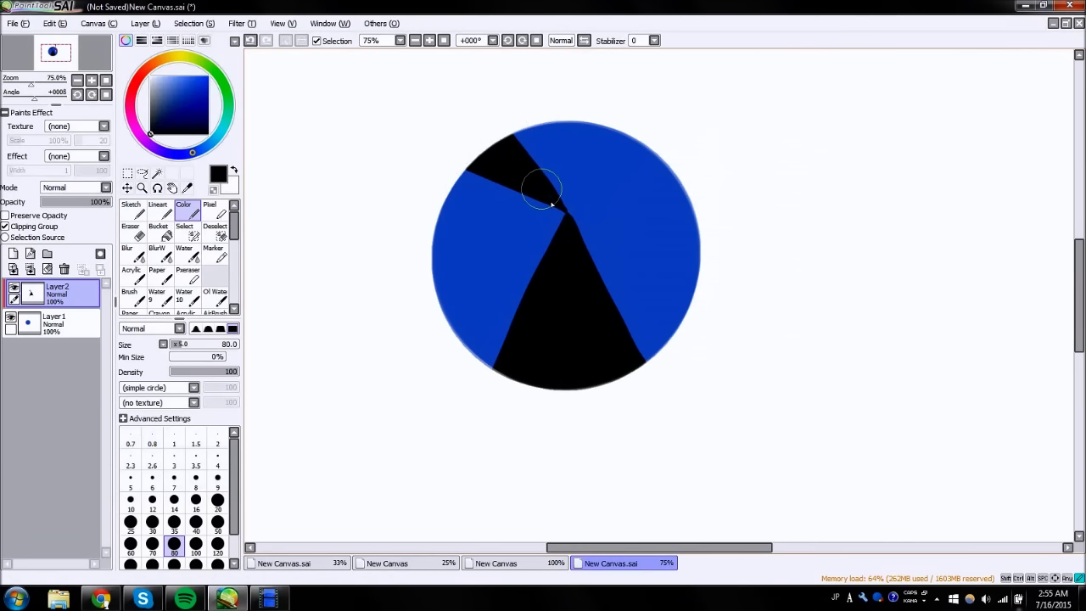
{"action": "mouse_move", "coordinate": [574, 211]}
{"action": "left_mouse_down"}
{"action": "mouse_move", "coordinate": [638, 141]}
{"action": "mouse_move", "coordinate": [735, 167]}
{"action": "left_mouse_up"}
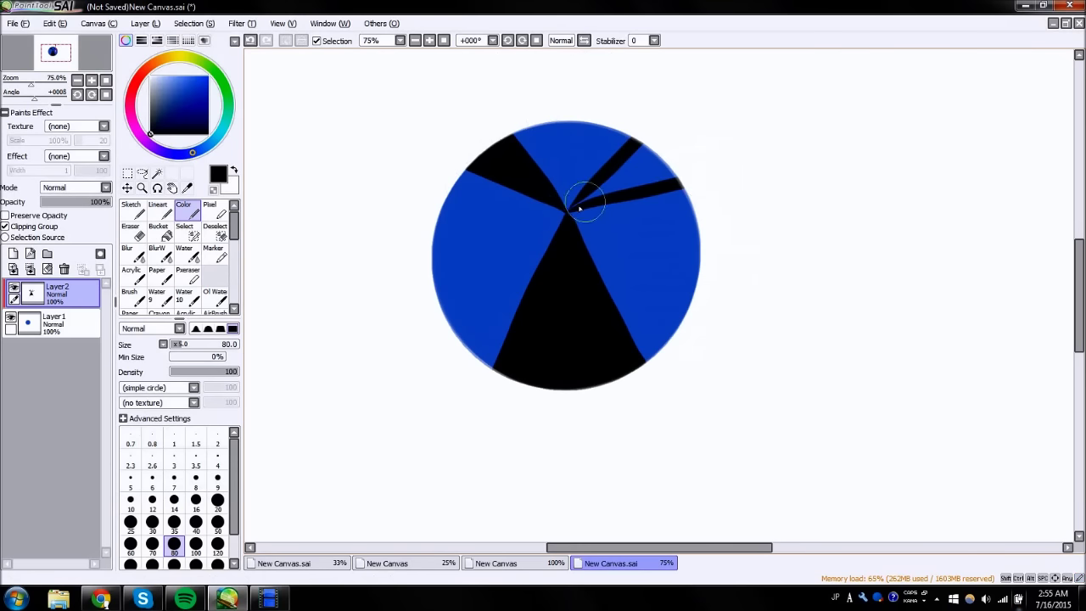
{"action": "mouse_move", "coordinate": [579, 208]}
{"action": "left_mouse_down"}
{"action": "mouse_move", "coordinate": [646, 167]}
{"action": "mouse_move", "coordinate": [637, 159]}
{"action": "mouse_move", "coordinate": [669, 182]}
{"action": "left_mouse_up"}
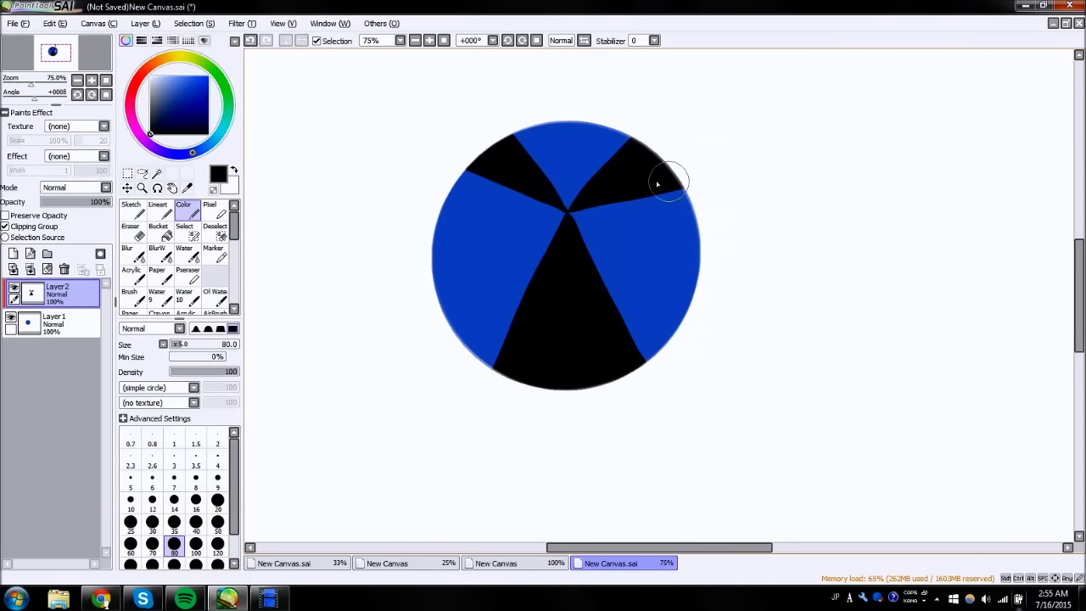
- Add thin tapered black lines radiating through the blue areas between the wedges
{"action": "left_click_drag", "start_coordinate": [576, 214], "coordinate": [766, 308]}
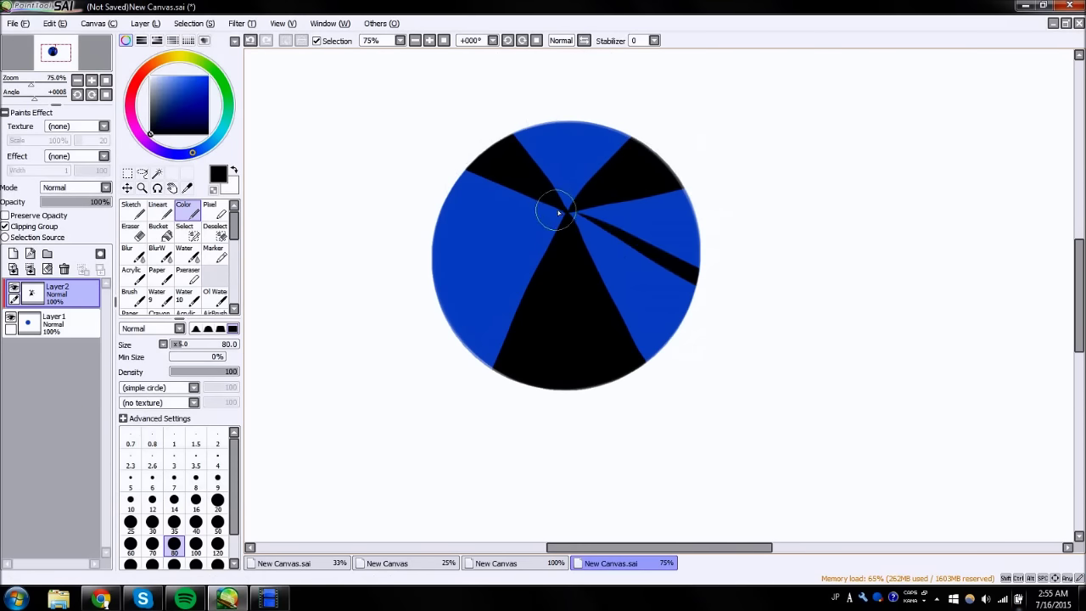
{"action": "left_click_drag", "start_coordinate": [558, 214], "coordinate": [395, 223]}
{"action": "left_click_drag", "start_coordinate": [436, 332], "coordinate": [519, 267]}
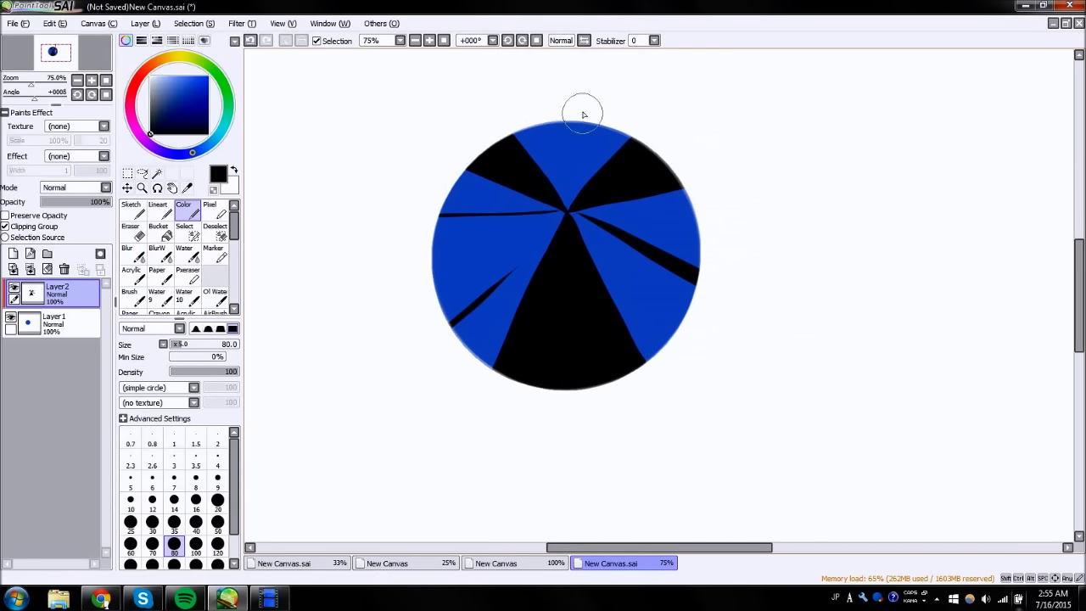
{"action": "left_click_drag", "start_coordinate": [584, 116], "coordinate": [572, 176]}
{"action": "left_click_drag", "start_coordinate": [560, 118], "coordinate": [567, 178]}
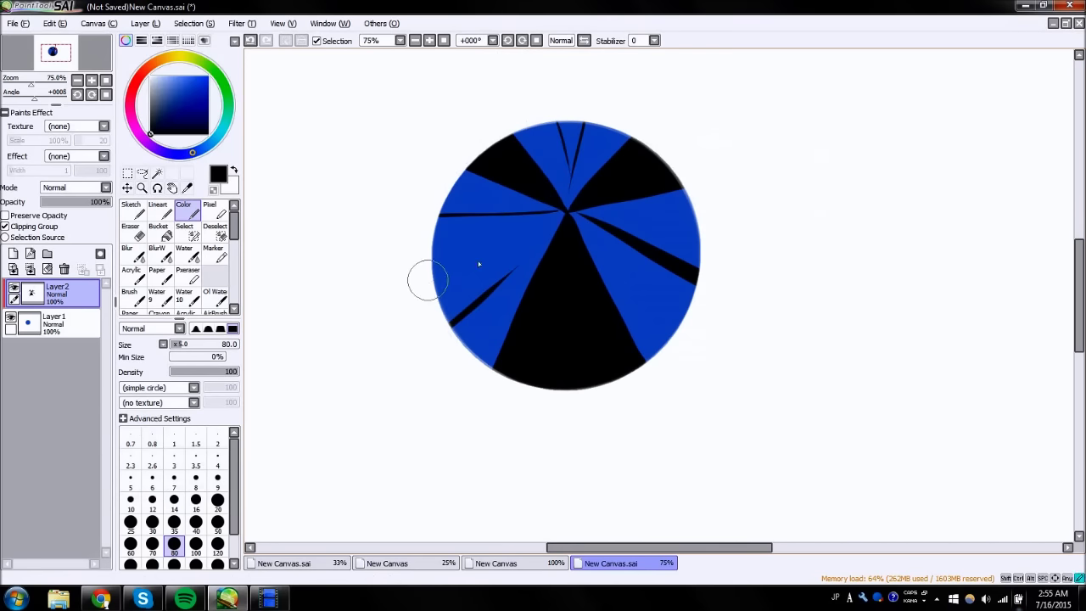
{"action": "left_click_drag", "start_coordinate": [479, 264], "coordinate": [433, 277]}
{"action": "left_click_drag", "start_coordinate": [675, 330], "coordinate": [642, 283]}
- Erase thin tapered slivers into the outer edges of the black wedges
{"action": "left_click", "coordinate": [132, 229]}
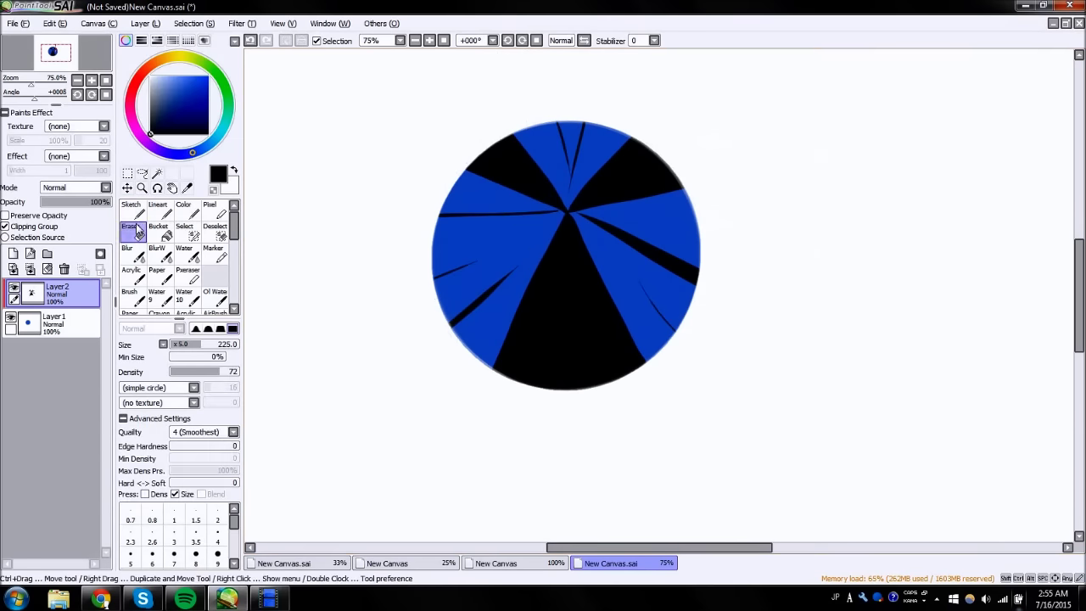
{"action": "left_click_drag", "start_coordinate": [568, 386], "coordinate": [568, 338]}
{"action": "left_click_drag", "start_coordinate": [508, 380], "coordinate": [515, 352]}
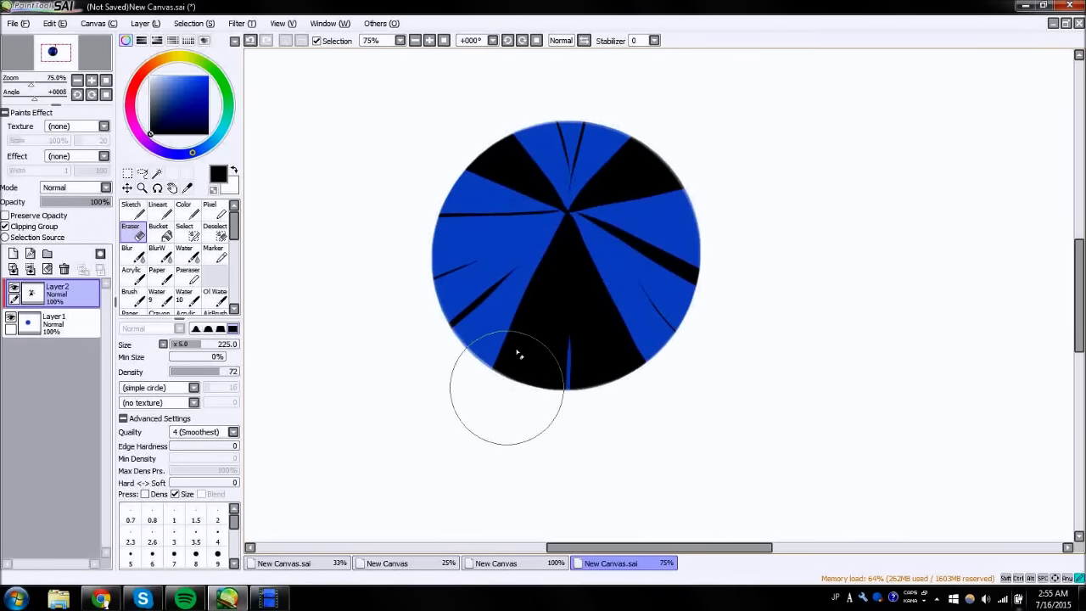
{"action": "left_click_drag", "start_coordinate": [664, 162], "coordinate": [640, 173]}
{"action": "left_click_drag", "start_coordinate": [487, 150], "coordinate": [509, 166]}
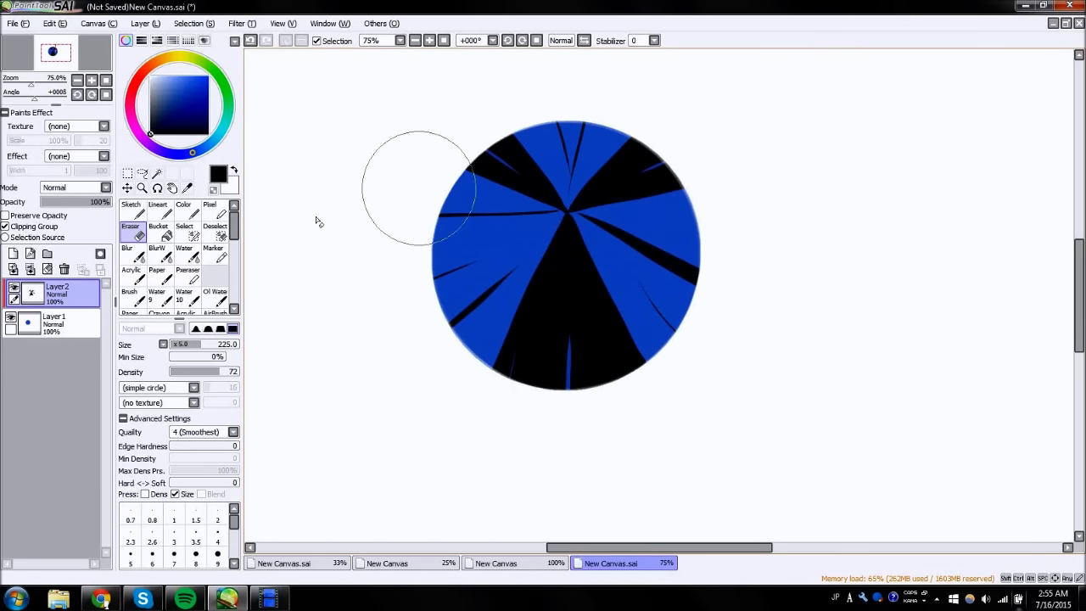
- Set the wedge layer to Shade mode at 8% opacity and merge it down into the circle layer
{"action": "left_click", "coordinate": [95, 187]}
{"action": "left_click_drag", "start_coordinate": [100, 202], "coordinate": [50, 208]}
{"action": "left_click", "coordinate": [54, 251]}
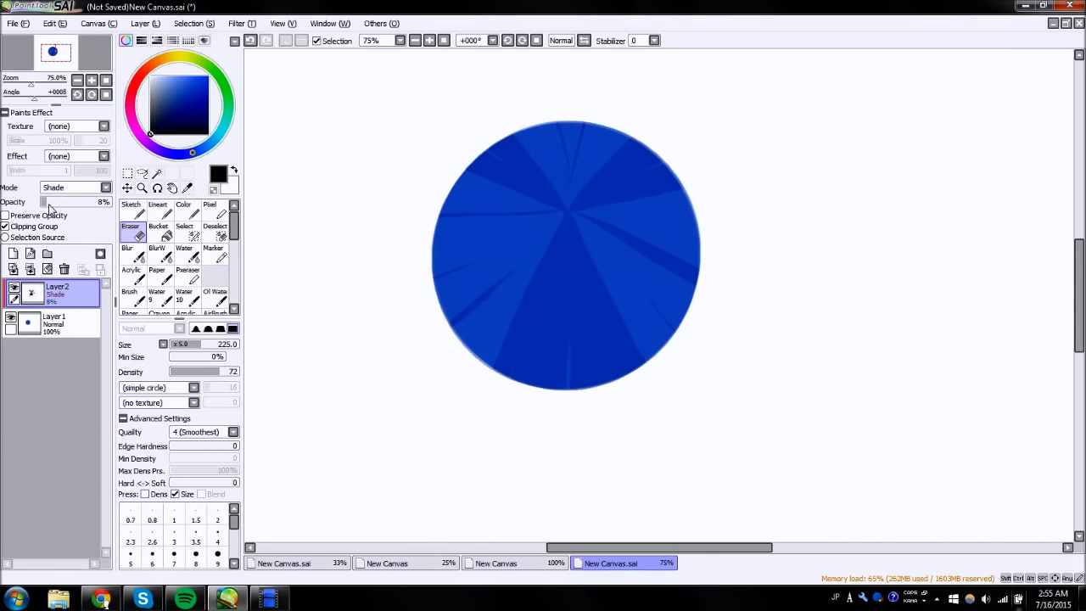
{"action": "left_click", "coordinate": [31, 269]}
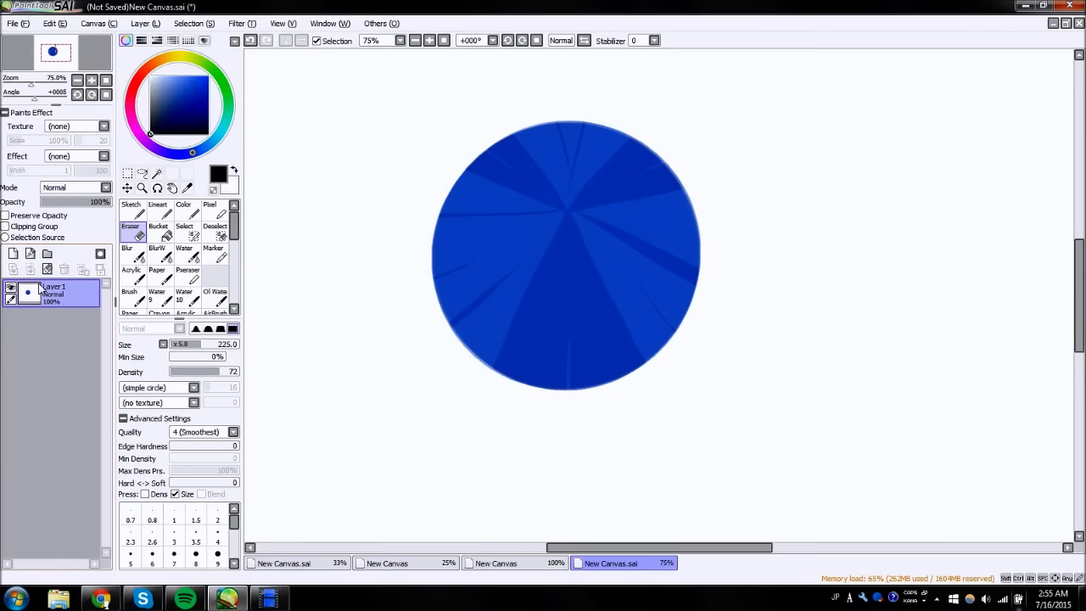
- Paint a teal wedge from the tip to the circle's lower-left edge on a new clipped layer set to Overlay mode
{"action": "left_click", "coordinate": [15, 256]}
{"action": "left_click", "coordinate": [183, 209]}
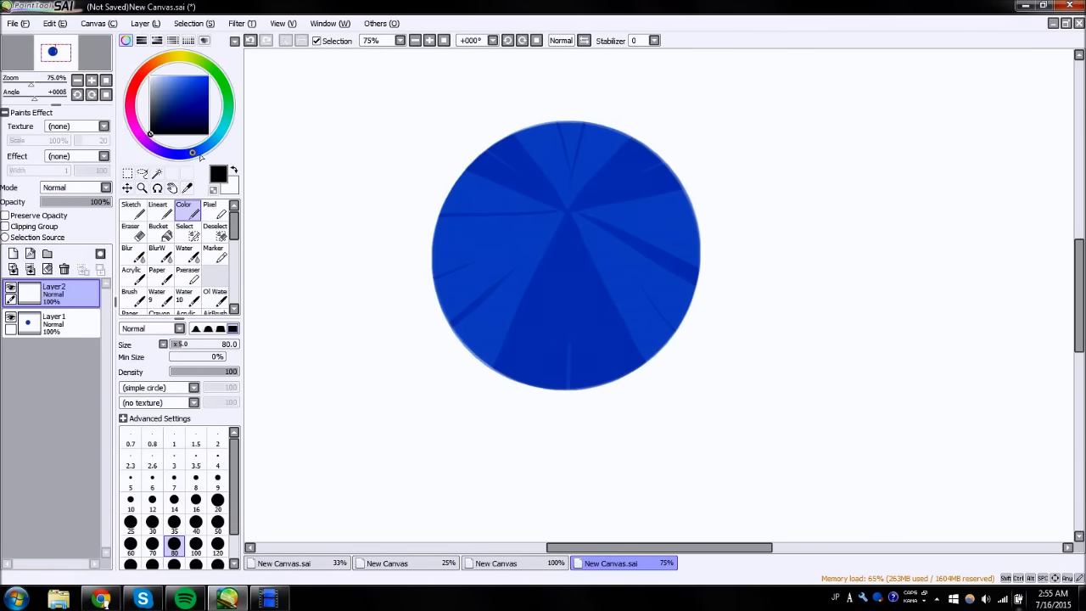
{"action": "left_click_drag", "start_coordinate": [200, 157], "coordinate": [225, 124]}
{"action": "left_click", "coordinate": [190, 85]}
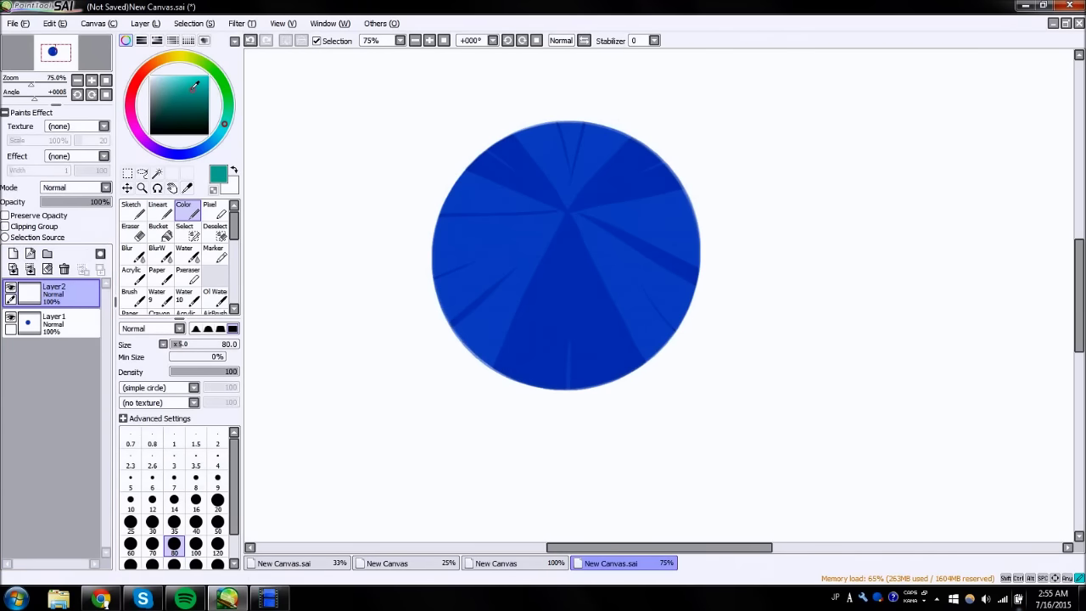
{"action": "mouse_move", "coordinate": [359, 313]}
{"action": "left_mouse_down"}
{"action": "mouse_move", "coordinate": [567, 213]}
{"action": "mouse_move", "coordinate": [521, 456]}
{"action": "left_mouse_up"}
{"action": "left_click", "coordinate": [26, 227]}
{"action": "mouse_move", "coordinate": [555, 228]}
{"action": "left_mouse_down"}
{"action": "mouse_move", "coordinate": [518, 270]}
{"action": "mouse_move", "coordinate": [456, 294]}
{"action": "mouse_move", "coordinate": [536, 303]}
{"action": "mouse_move", "coordinate": [534, 287]}
{"action": "mouse_move", "coordinate": [465, 317]}
{"action": "mouse_move", "coordinate": [462, 399]}
{"action": "left_mouse_up"}
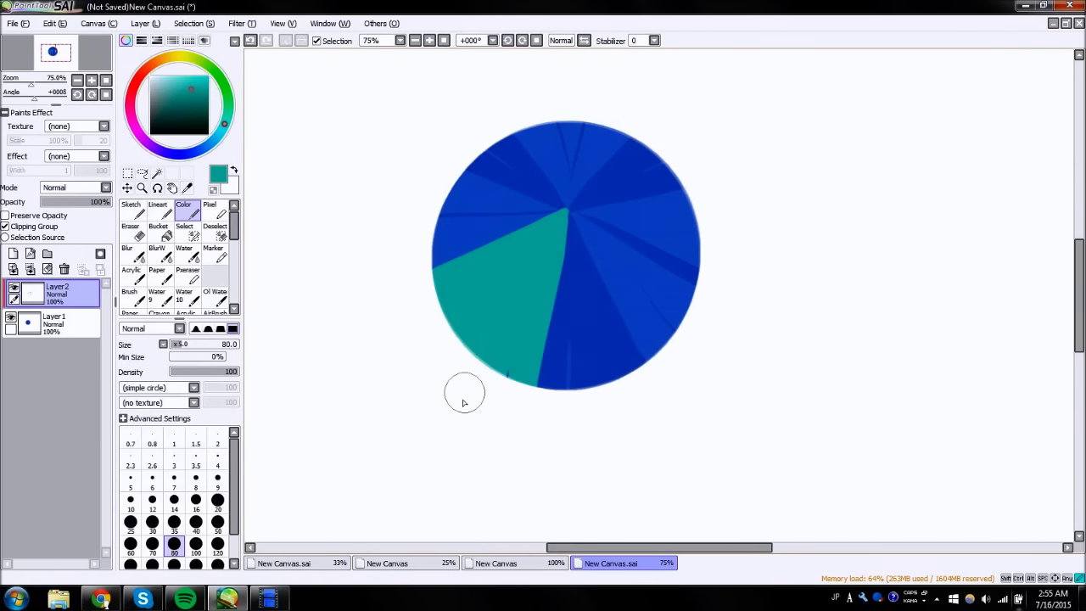
{"action": "left_click", "coordinate": [102, 187]}
{"action": "left_click", "coordinate": [85, 234]}
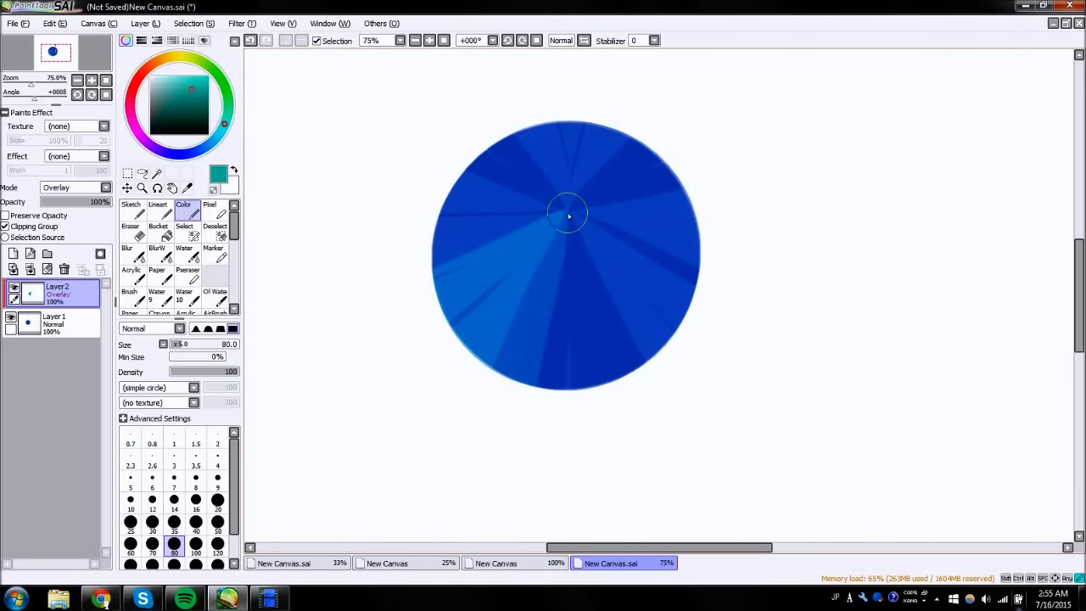
- Paint tapered teal rays from the tip through the circle's lower-right, upper-right and right areas
{"action": "left_click_drag", "start_coordinate": [577, 224], "coordinate": [706, 397]}
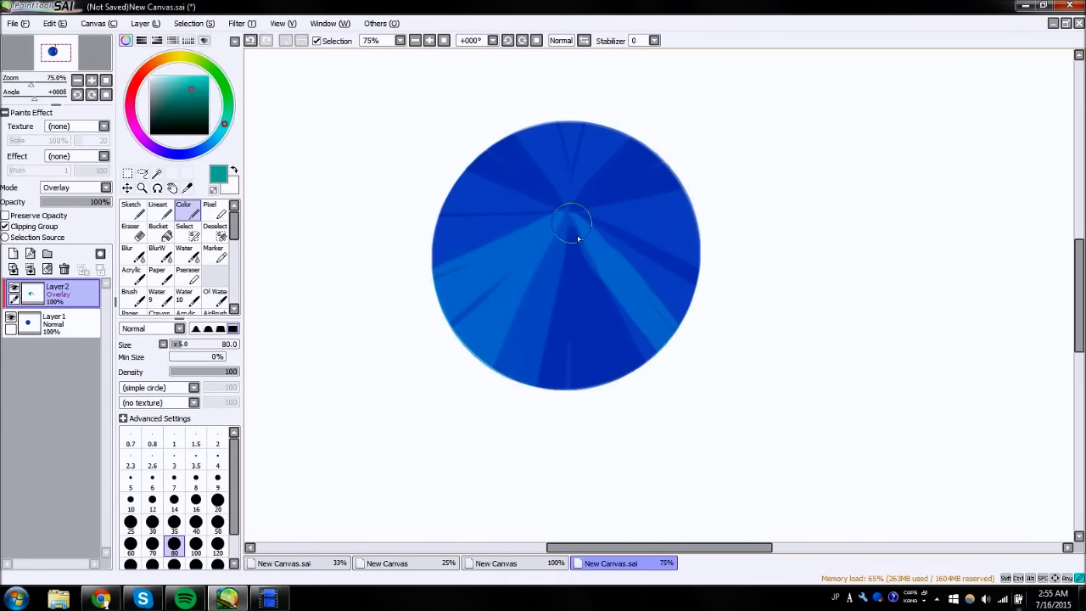
{"action": "left_click_drag", "start_coordinate": [578, 238], "coordinate": [649, 411]}
{"action": "left_click_drag", "start_coordinate": [573, 210], "coordinate": [642, 94]}
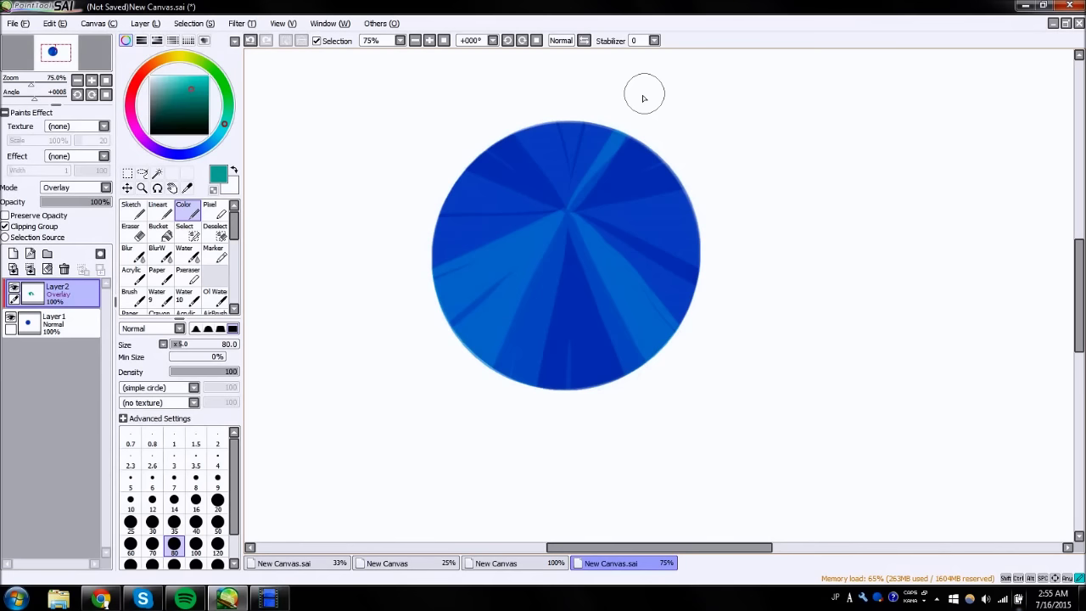
{"action": "left_click_drag", "start_coordinate": [574, 214], "coordinate": [679, 126]}
{"action": "left_click_drag", "start_coordinate": [619, 170], "coordinate": [631, 131]}
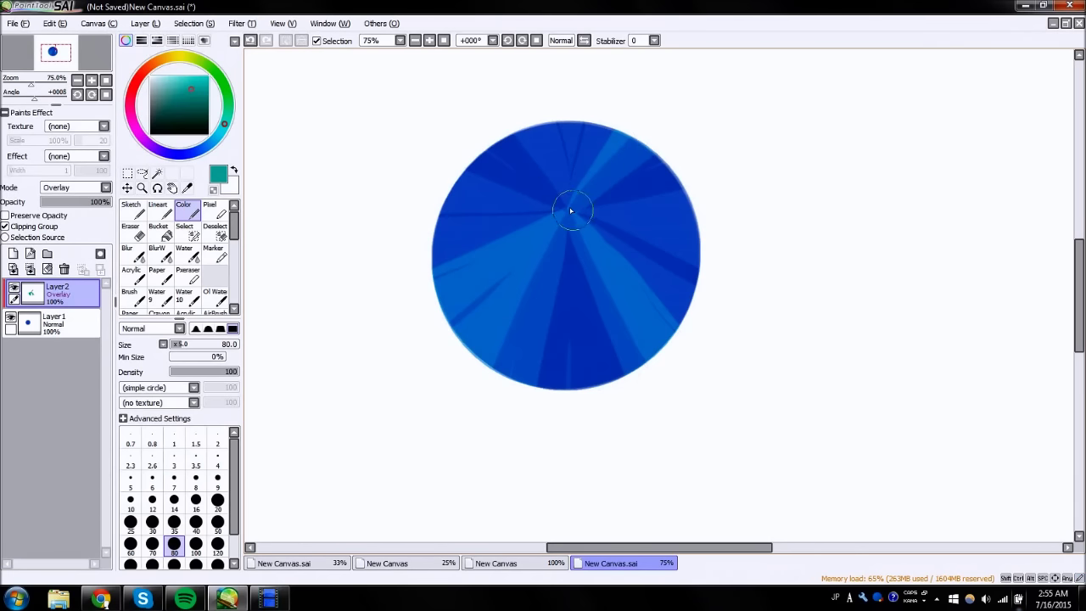
{"action": "left_click_drag", "start_coordinate": [569, 213], "coordinate": [708, 225]}
{"action": "left_click_drag", "start_coordinate": [577, 221], "coordinate": [705, 323]}
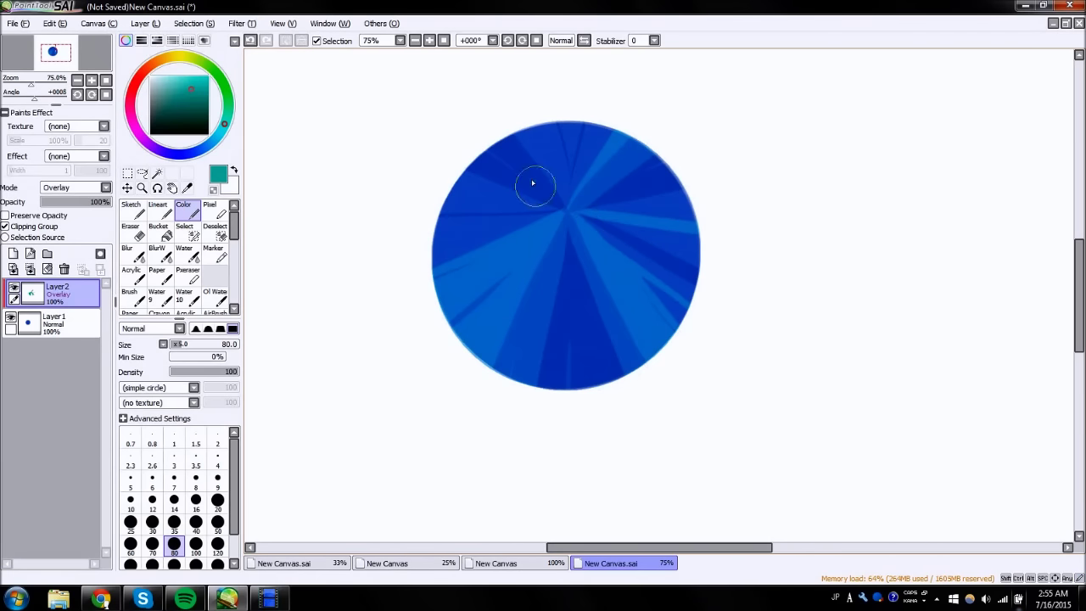
- Add teal rays through the circle's left and upper areas and merge the Overlay layer down into the circle layer
{"action": "left_click_drag", "start_coordinate": [560, 212], "coordinate": [443, 205]}
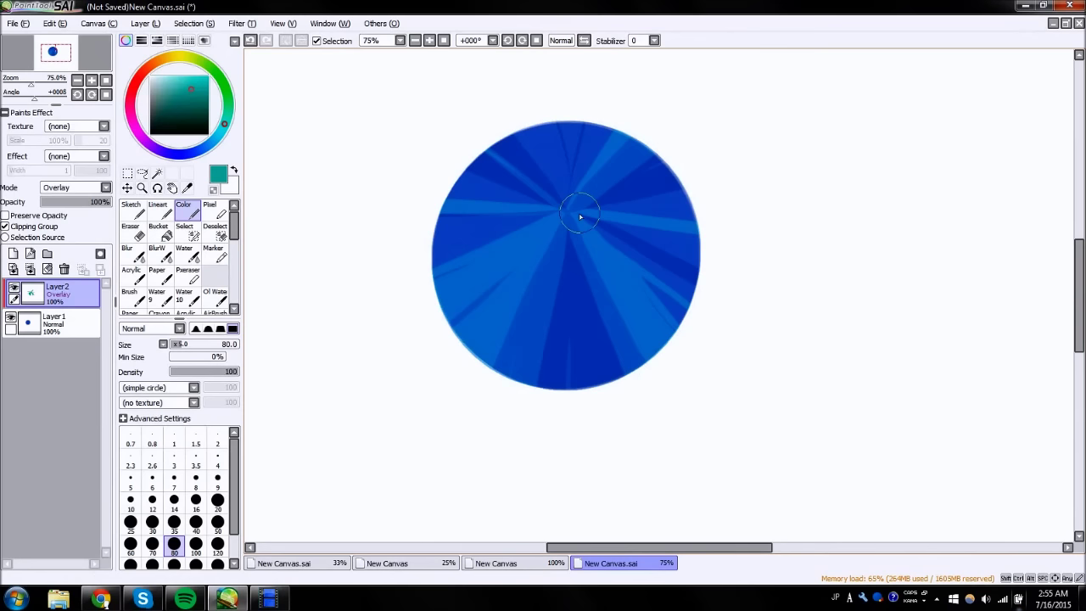
{"action": "left_click_drag", "start_coordinate": [572, 213], "coordinate": [521, 80]}
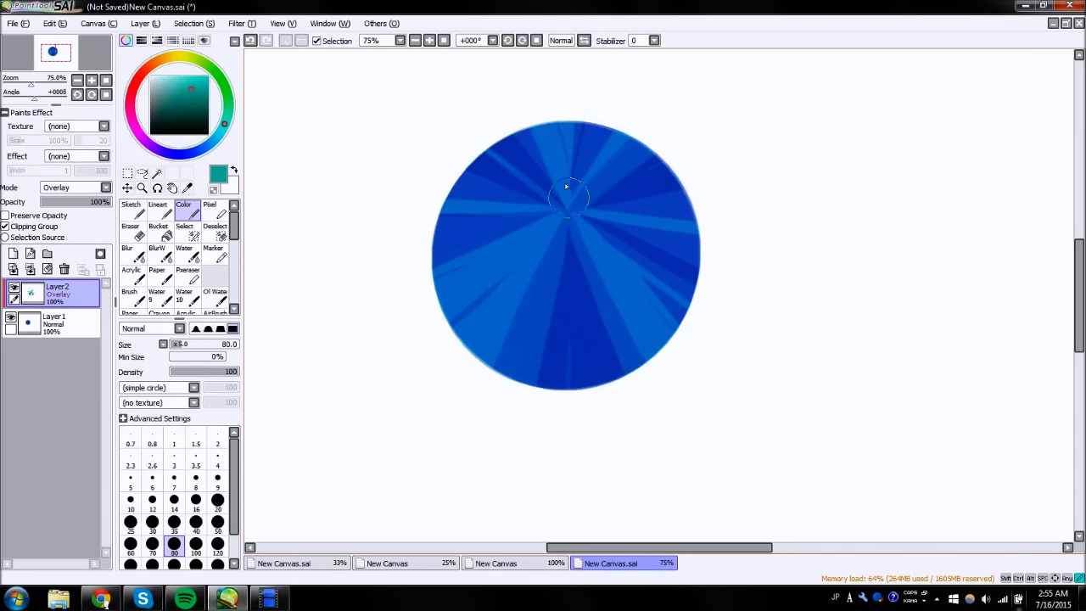
{"action": "key", "text": "e"}
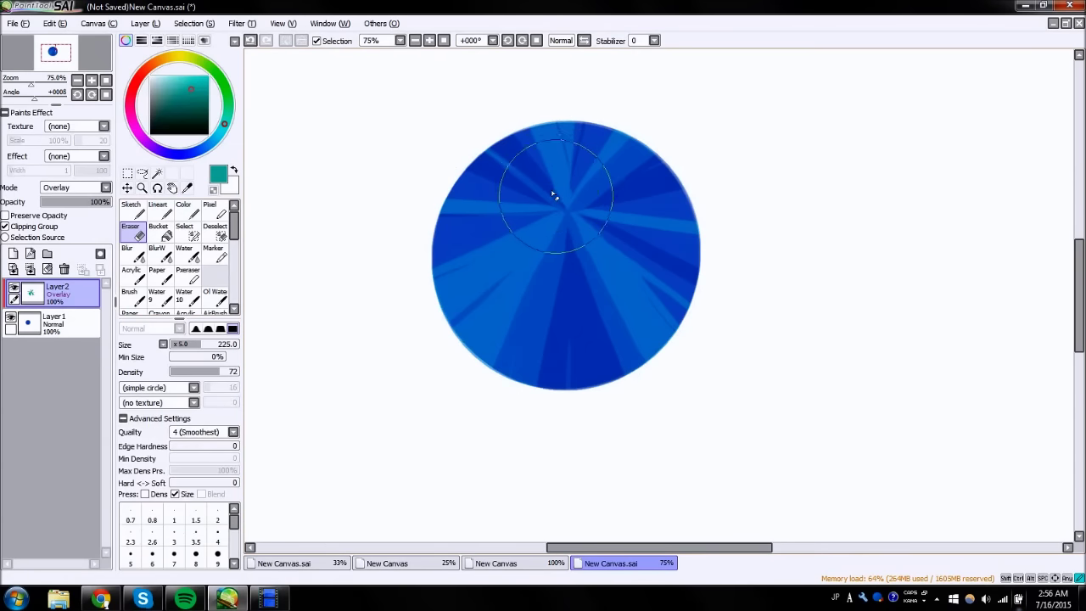
{"action": "left_click", "coordinate": [584, 41]}
{"action": "left_click", "coordinate": [583, 41]}
{"action": "left_click", "coordinate": [183, 209]}
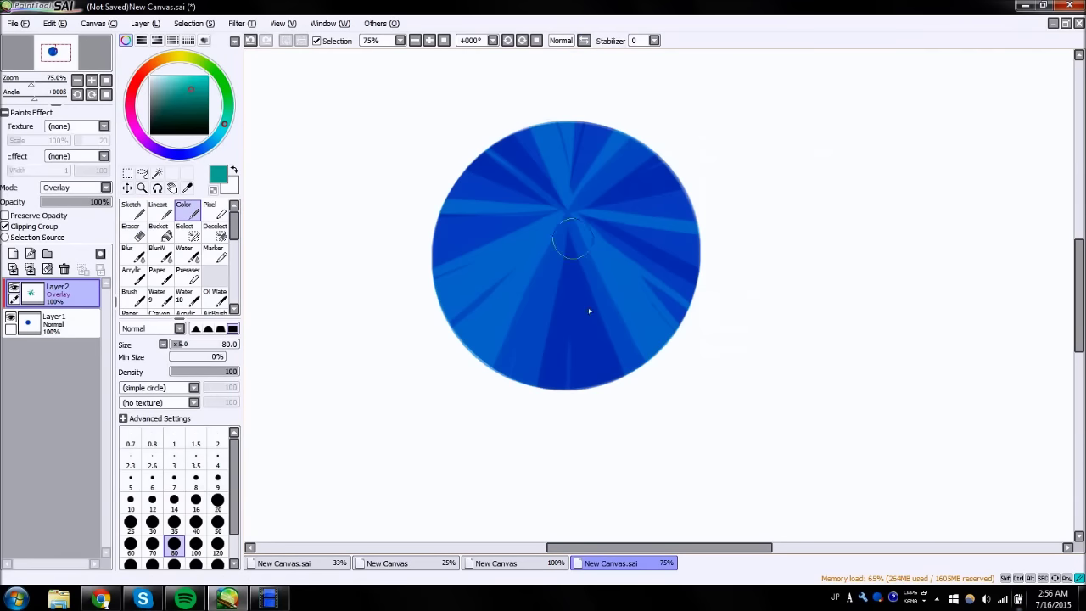
{"action": "left_click", "coordinate": [30, 269]}
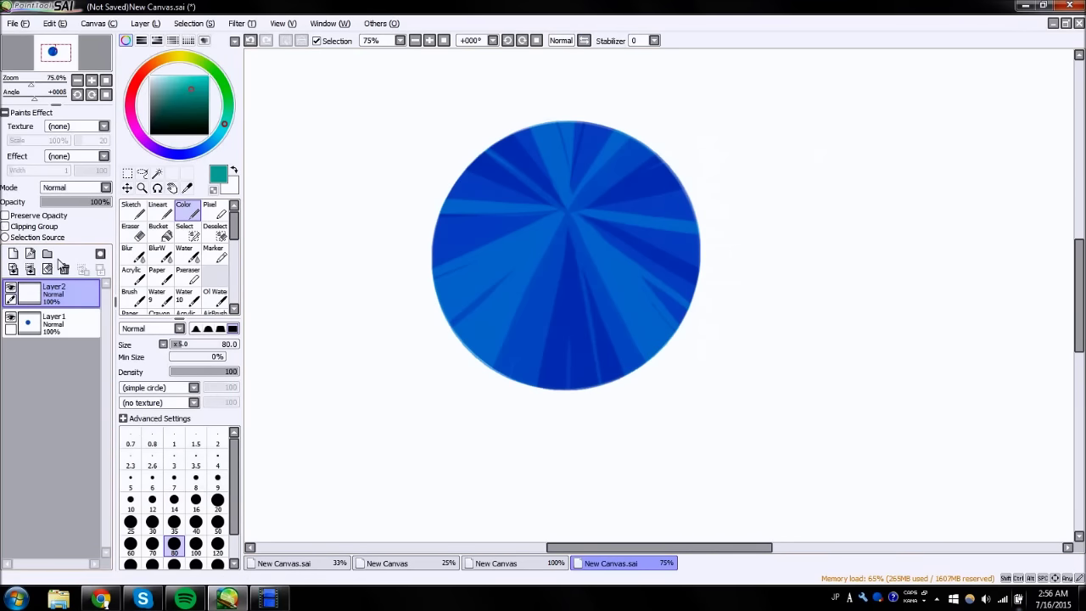
- Paint dark brown wedges from the tip to the circle's lower-left edge on a new clipped Overlay layer
{"action": "left_click", "coordinate": [159, 58]}
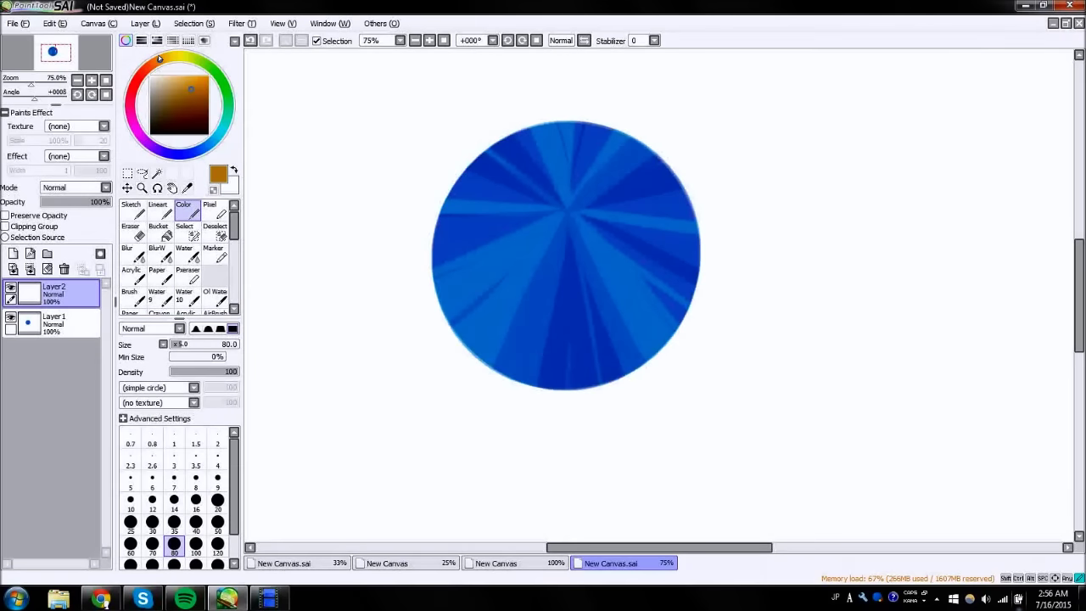
{"action": "left_click", "coordinate": [100, 187]}
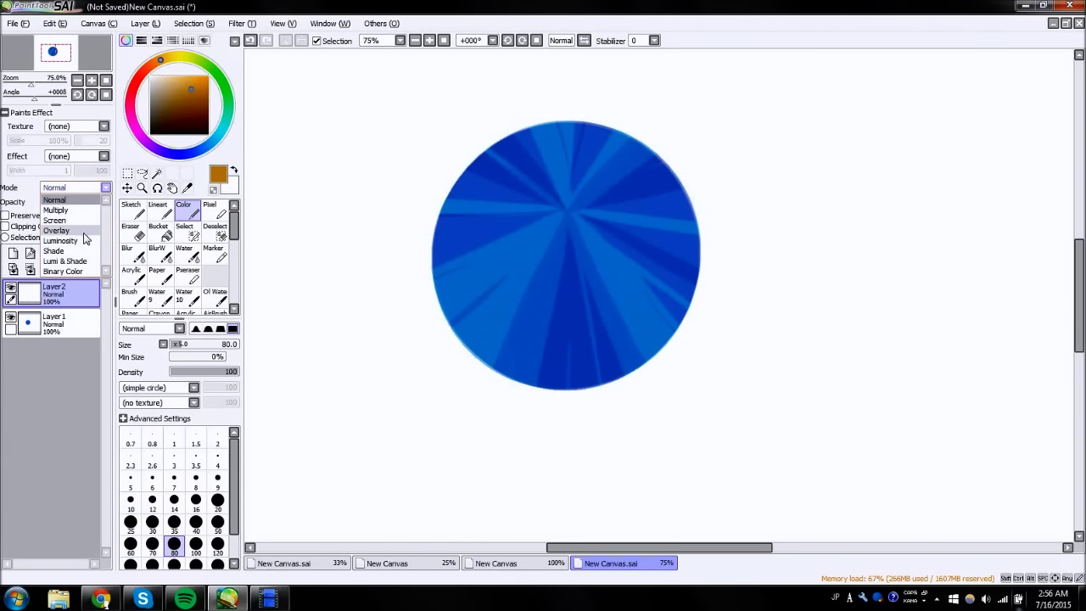
{"action": "left_click", "coordinate": [85, 238]}
{"action": "left_click", "coordinate": [5, 226]}
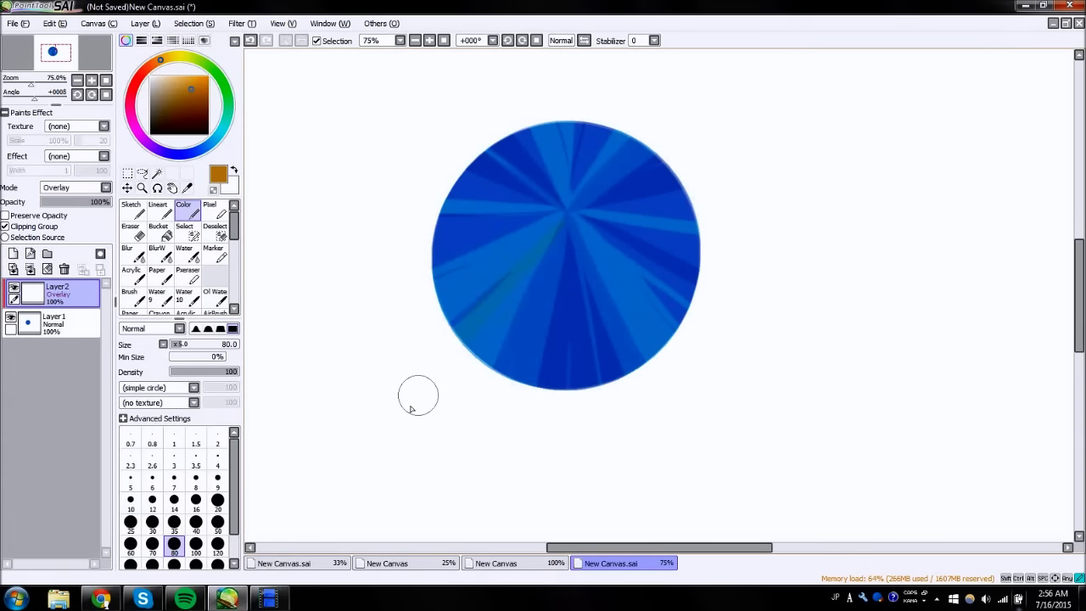
{"action": "left_click_drag", "start_coordinate": [190, 99], "coordinate": [197, 104]}
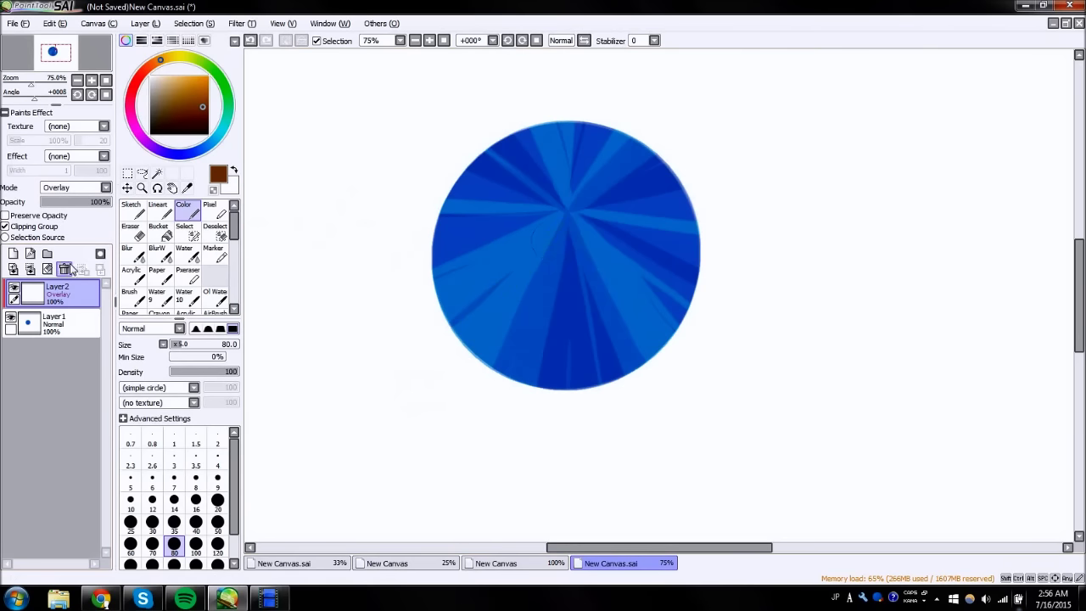
{"action": "left_click_drag", "start_coordinate": [570, 219], "coordinate": [395, 415]}
{"action": "left_click_drag", "start_coordinate": [566, 222], "coordinate": [540, 408]}
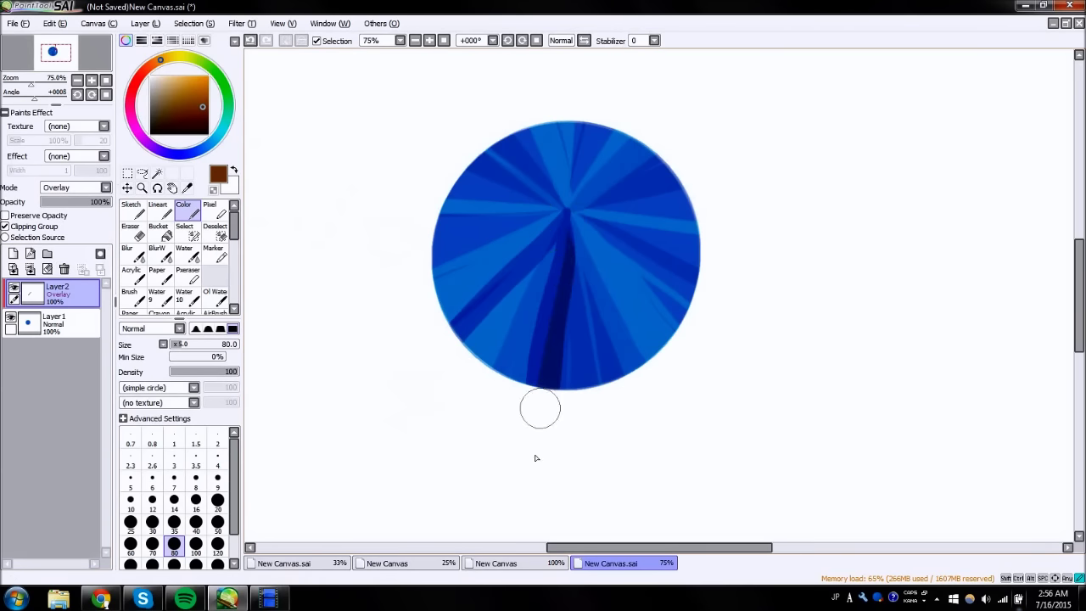
{"action": "mouse_move", "coordinate": [527, 331]}
{"action": "left_mouse_down"}
{"action": "mouse_move", "coordinate": [543, 276]}
{"action": "mouse_move", "coordinate": [518, 405]}
{"action": "left_mouse_up"}
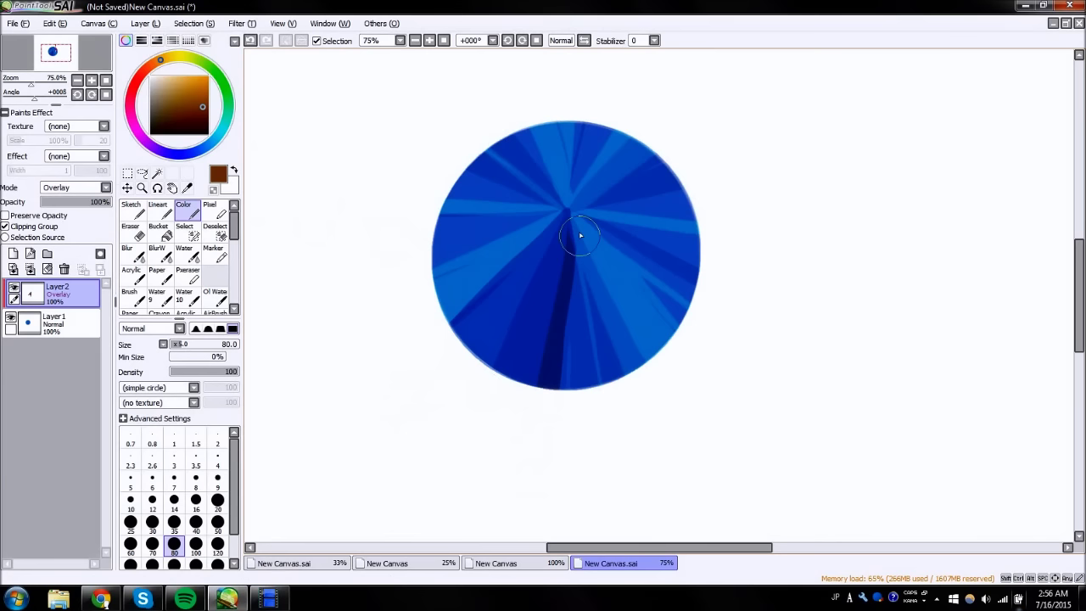
- Darken the bottom wedge, the lower-right rays and the upper-left area with dark brown strokes from the tip
{"action": "left_click_drag", "start_coordinate": [569, 216], "coordinate": [598, 451]}
{"action": "mouse_move", "coordinate": [565, 299]}
{"action": "left_mouse_down"}
{"action": "mouse_move", "coordinate": [567, 412]}
{"action": "mouse_move", "coordinate": [597, 397]}
{"action": "left_mouse_up"}
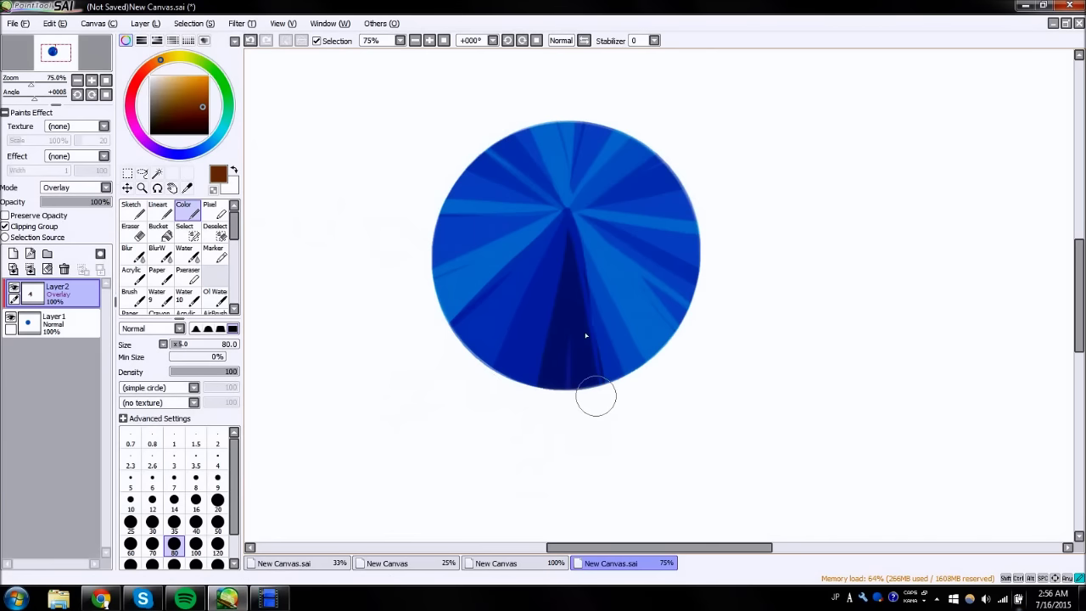
{"action": "left_click_drag", "start_coordinate": [565, 240], "coordinate": [593, 365]}
{"action": "left_click_drag", "start_coordinate": [572, 222], "coordinate": [624, 373]}
{"action": "left_click_drag", "start_coordinate": [584, 278], "coordinate": [652, 362]}
{"action": "mouse_move", "coordinate": [570, 233]}
{"action": "left_mouse_down"}
{"action": "mouse_move", "coordinate": [659, 381]}
{"action": "mouse_move", "coordinate": [521, 220]}
{"action": "mouse_move", "coordinate": [432, 219]}
{"action": "mouse_move", "coordinate": [497, 161]}
{"action": "mouse_move", "coordinate": [513, 120]}
{"action": "mouse_move", "coordinate": [457, 195]}
{"action": "left_mouse_up"}
- Erase the excess dark paint around the tip, along the left rays and beside the top ray
{"action": "key", "text": "e"}
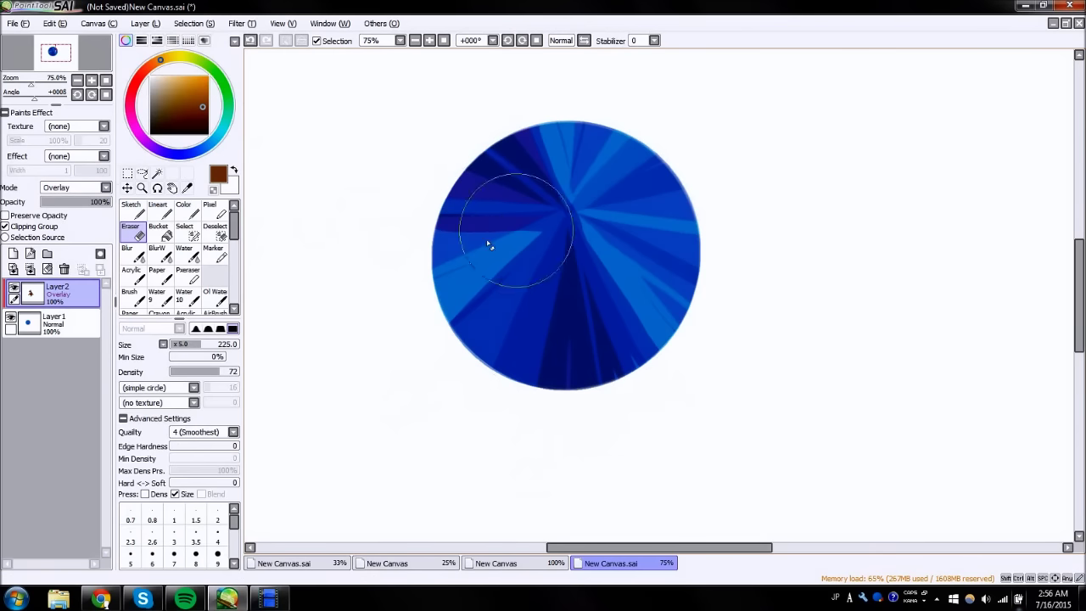
{"action": "left_click_drag", "start_coordinate": [434, 228], "coordinate": [560, 225]}
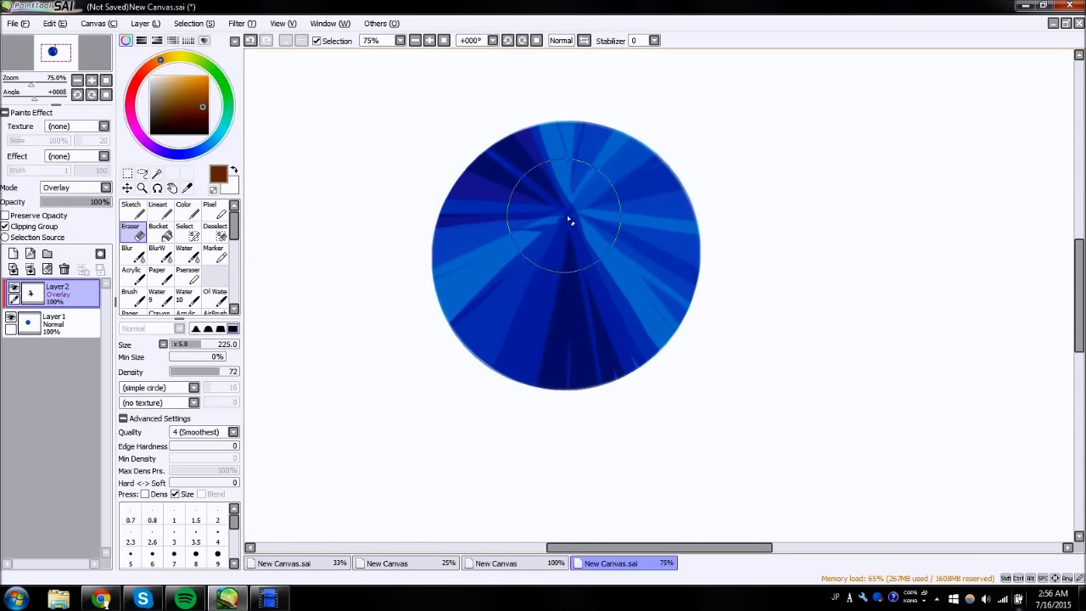
{"action": "left_click_drag", "start_coordinate": [569, 219], "coordinate": [504, 245]}
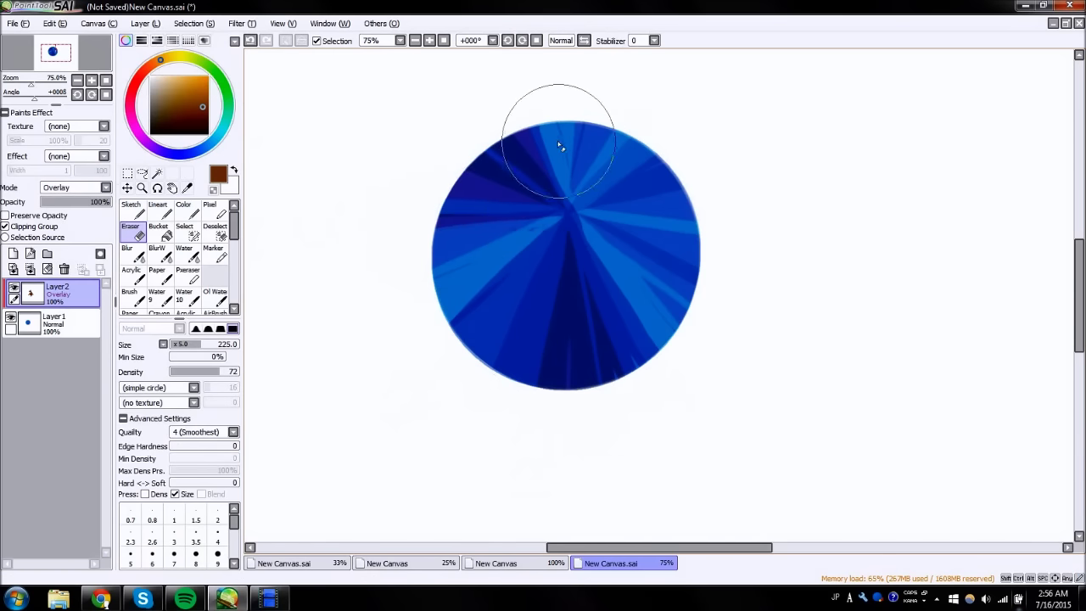
{"action": "left_click_drag", "start_coordinate": [563, 197], "coordinate": [543, 147]}
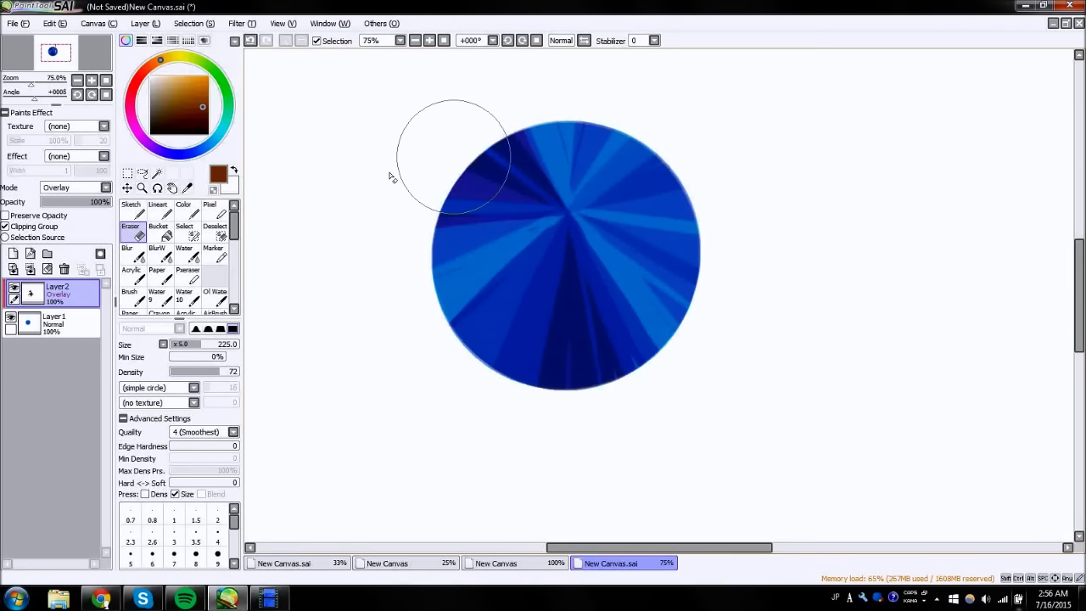
- Add dark brown rays from the tip through the upper-right, right and left areas with the Color brush
{"action": "left_click", "coordinate": [183, 209]}
{"action": "mouse_move", "coordinate": [567, 201]}
{"action": "left_mouse_down"}
{"action": "mouse_move", "coordinate": [661, 154]}
{"action": "mouse_move", "coordinate": [630, 135]}
{"action": "left_mouse_up"}
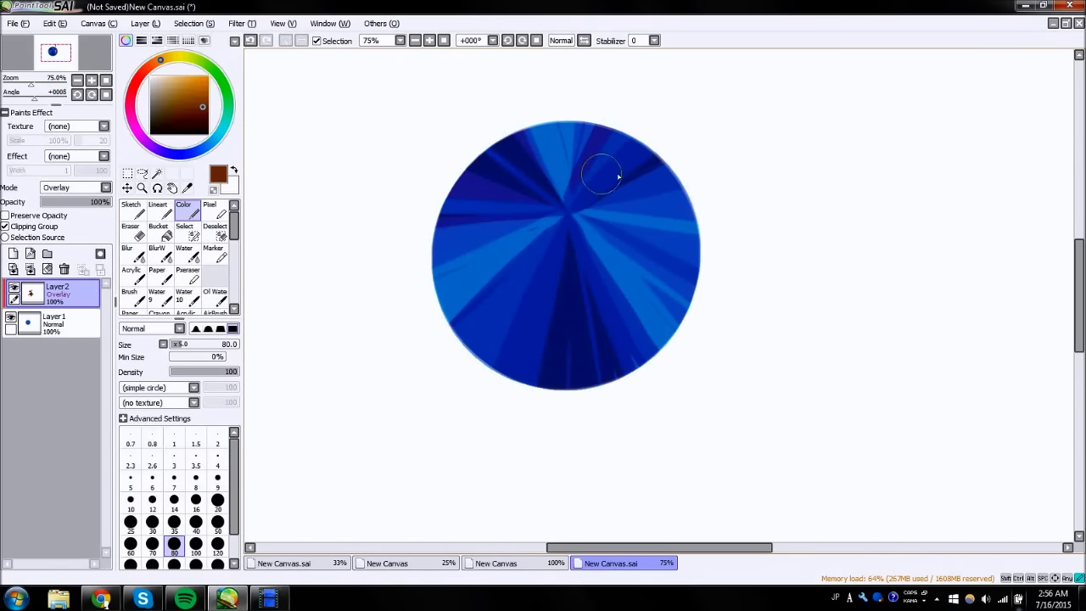
{"action": "left_click_drag", "start_coordinate": [580, 212], "coordinate": [725, 230]}
{"action": "left_click_drag", "start_coordinate": [594, 244], "coordinate": [689, 326]}
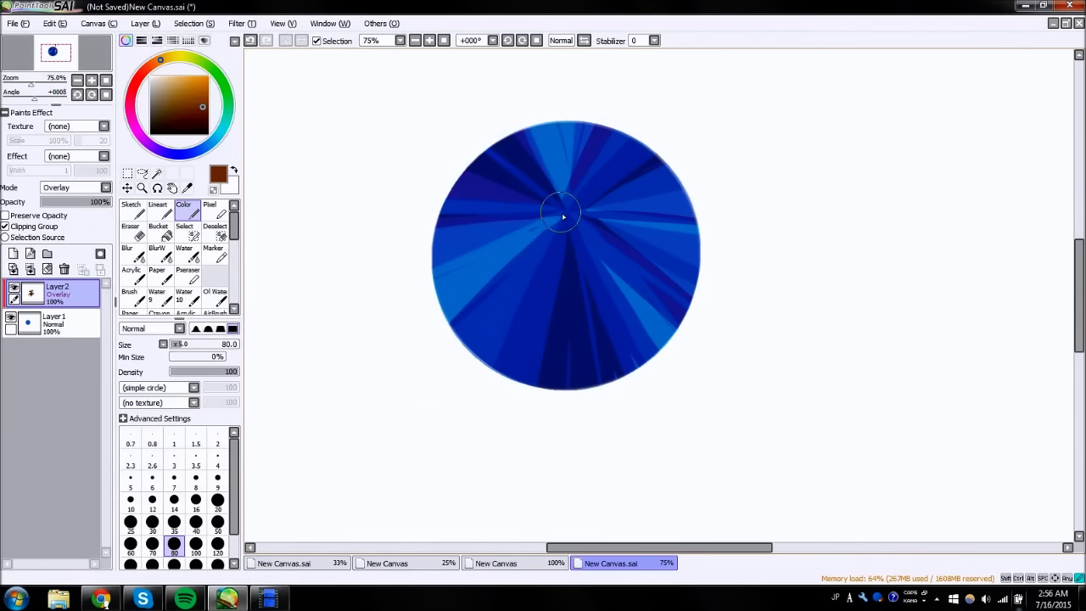
{"action": "left_click_drag", "start_coordinate": [564, 218], "coordinate": [437, 270]}
- Set the dark ray layer to 30% opacity, compare it hidden and shown, and merge it down
{"action": "left_click_drag", "start_coordinate": [74, 202], "coordinate": [61, 204]}
{"action": "left_click", "coordinate": [12, 290]}
{"action": "left_click", "coordinate": [12, 288]}
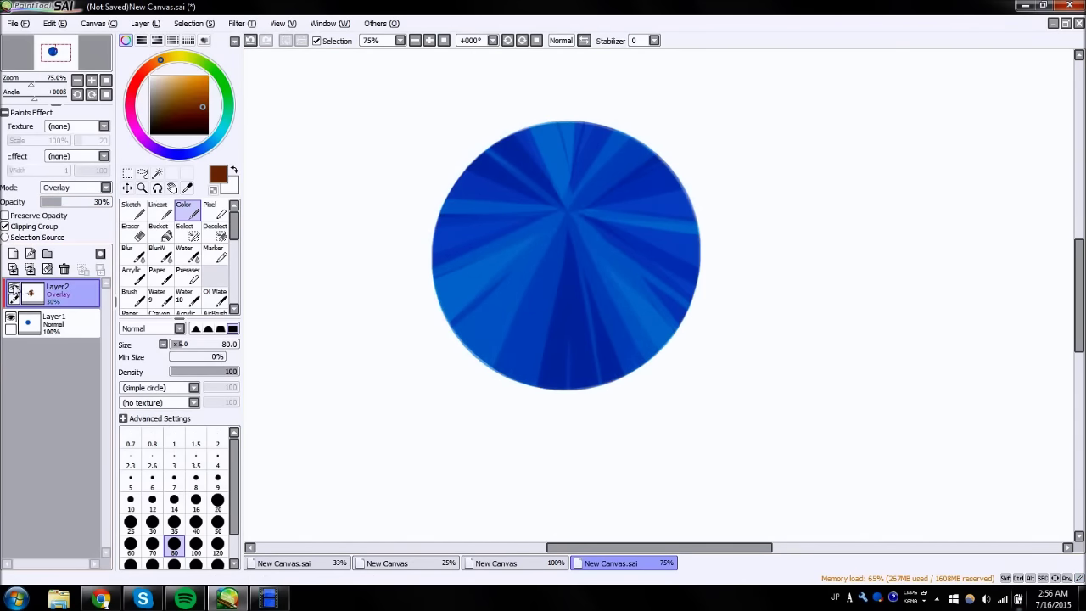
{"action": "left_click", "coordinate": [47, 269]}
- Paint yellow-green rays from the tip through the circle's top, left and lower-left areas on a new Overlay layer
{"action": "left_click", "coordinate": [12, 254]}
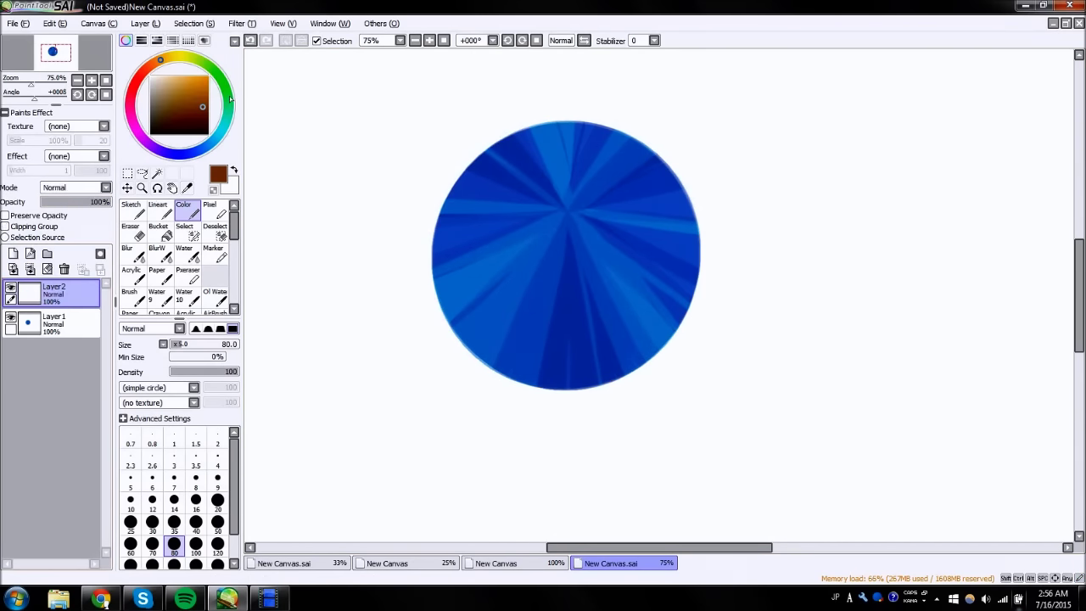
{"action": "left_click", "coordinate": [190, 58]}
{"action": "left_click", "coordinate": [189, 76]}
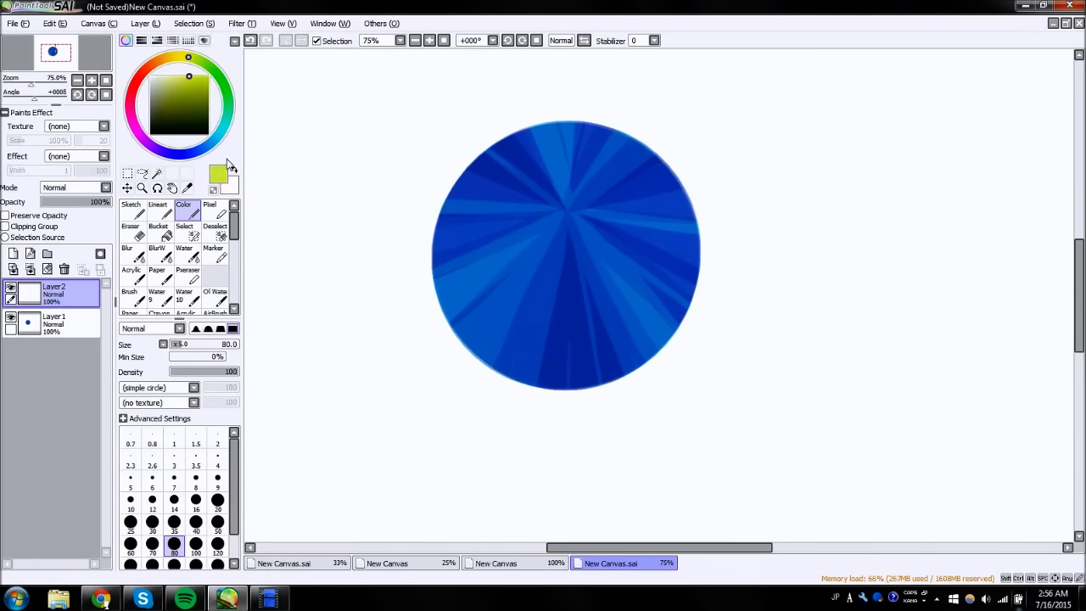
{"action": "left_click", "coordinate": [77, 187]}
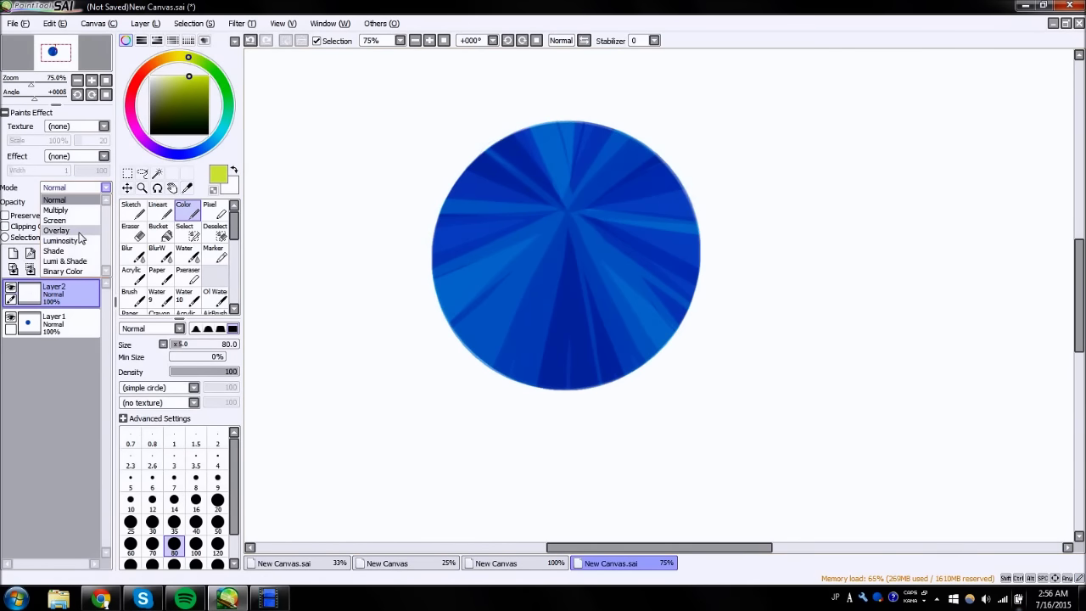
{"action": "left_click", "coordinate": [77, 231]}
{"action": "left_click_drag", "start_coordinate": [564, 208], "coordinate": [563, 88]}
{"action": "mouse_move", "coordinate": [566, 206]}
{"action": "left_mouse_down"}
{"action": "mouse_move", "coordinate": [623, 105]}
{"action": "mouse_move", "coordinate": [567, 207]}
{"action": "mouse_move", "coordinate": [517, 134]}
{"action": "left_mouse_up"}
{"action": "left_click_drag", "start_coordinate": [563, 209], "coordinate": [436, 202]}
{"action": "left_click_drag", "start_coordinate": [563, 212], "coordinate": [416, 283]}
{"action": "left_click_drag", "start_coordinate": [563, 214], "coordinate": [483, 361]}
{"action": "left_click_drag", "start_coordinate": [563, 220], "coordinate": [530, 387]}
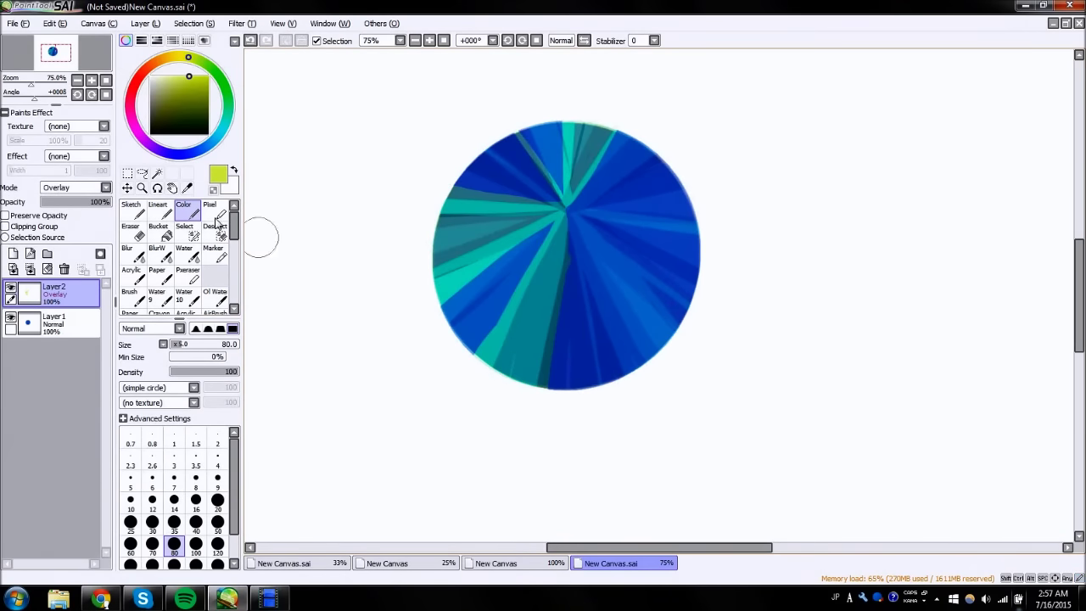
- Add yellow-green rays through the circle's right, bottom and lower-left areas and merge the layer down at 39% opacity
{"action": "left_click_drag", "start_coordinate": [570, 217], "coordinate": [632, 377]}
{"action": "left_click_drag", "start_coordinate": [575, 216], "coordinate": [704, 294]}
{"action": "mouse_move", "coordinate": [577, 212]}
{"action": "left_mouse_down"}
{"action": "mouse_move", "coordinate": [760, 217]}
{"action": "mouse_move", "coordinate": [745, 172]}
{"action": "left_mouse_up"}
{"action": "left_click_drag", "start_coordinate": [563, 221], "coordinate": [446, 316]}
{"action": "left_click_drag", "start_coordinate": [569, 223], "coordinate": [585, 388]}
{"action": "left_click", "coordinate": [68, 202]}
{"action": "left_click", "coordinate": [31, 268]}
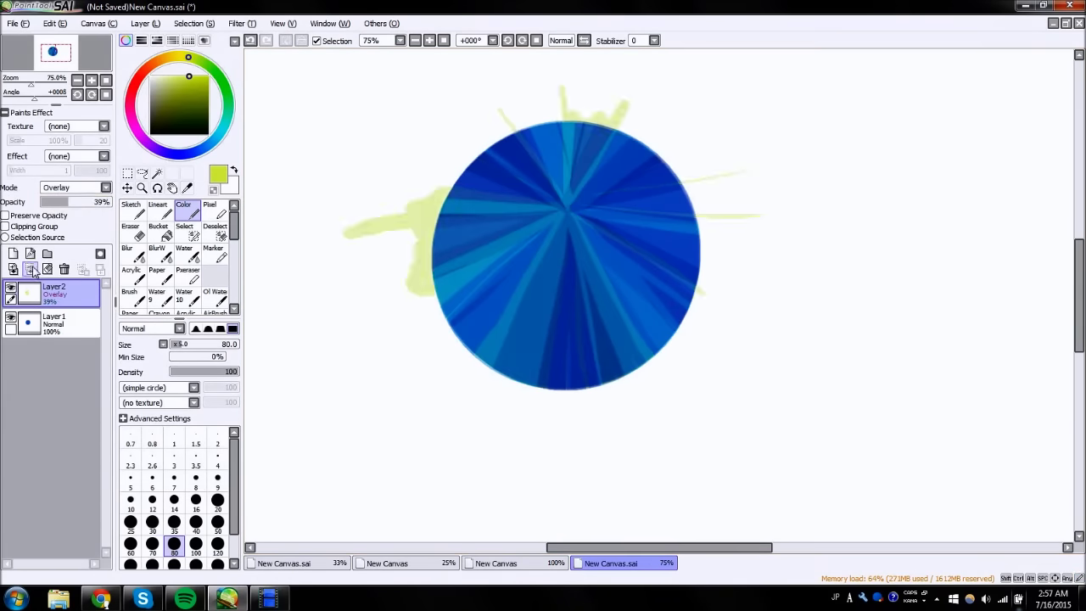
- Paint pink rays from the tip through the circle's top and left areas on a new Luminosity layer clipped to the circle
{"action": "left_click", "coordinate": [13, 252]}
{"action": "left_click", "coordinate": [132, 119]}
{"action": "left_click", "coordinate": [91, 188]}
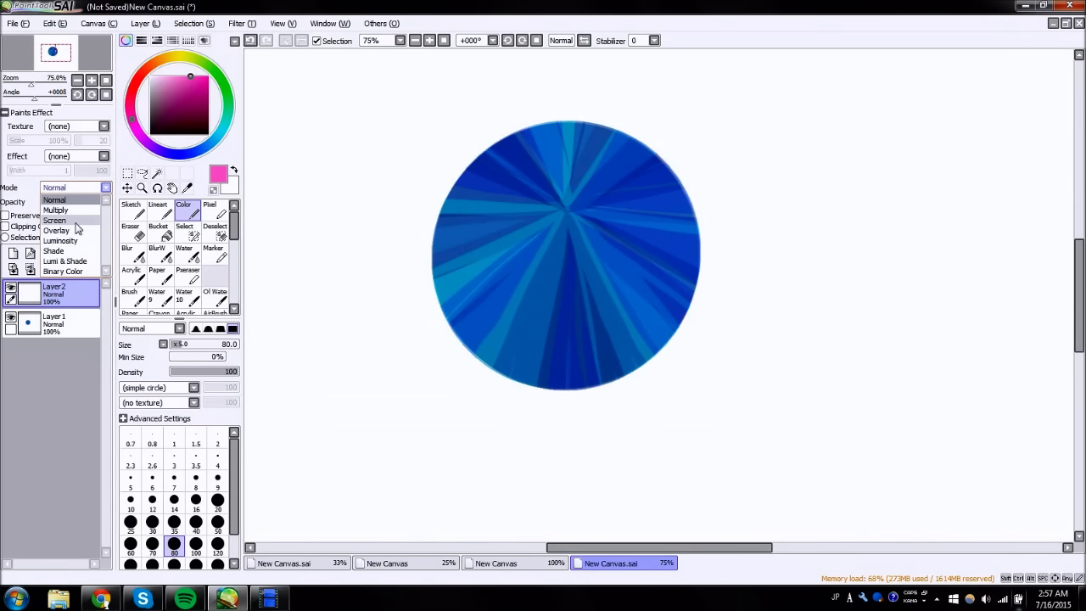
{"action": "left_click", "coordinate": [85, 240]}
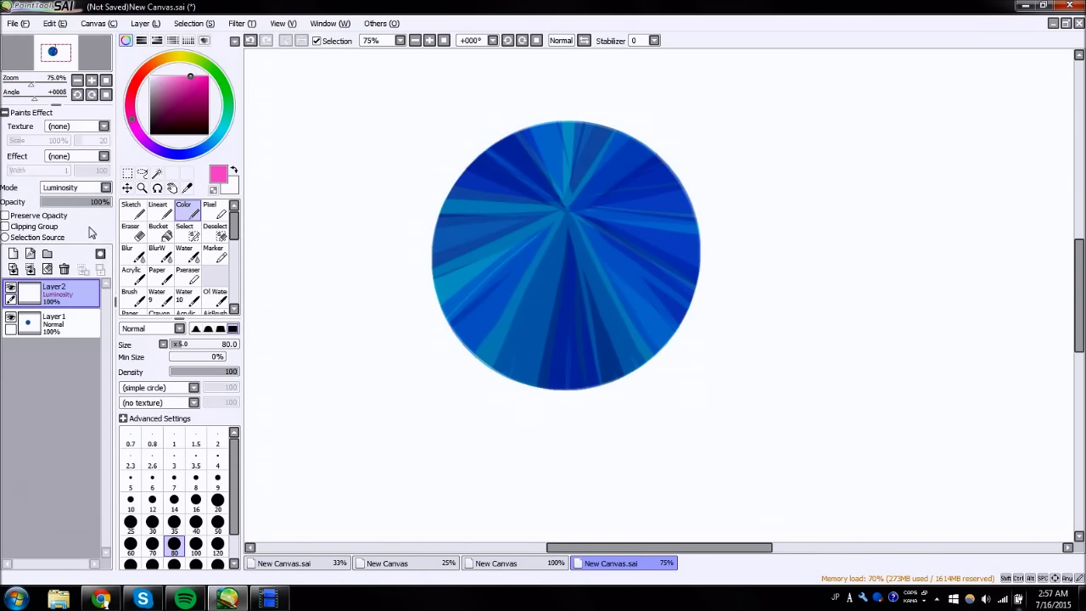
{"action": "left_click_drag", "start_coordinate": [562, 209], "coordinate": [558, 129]}
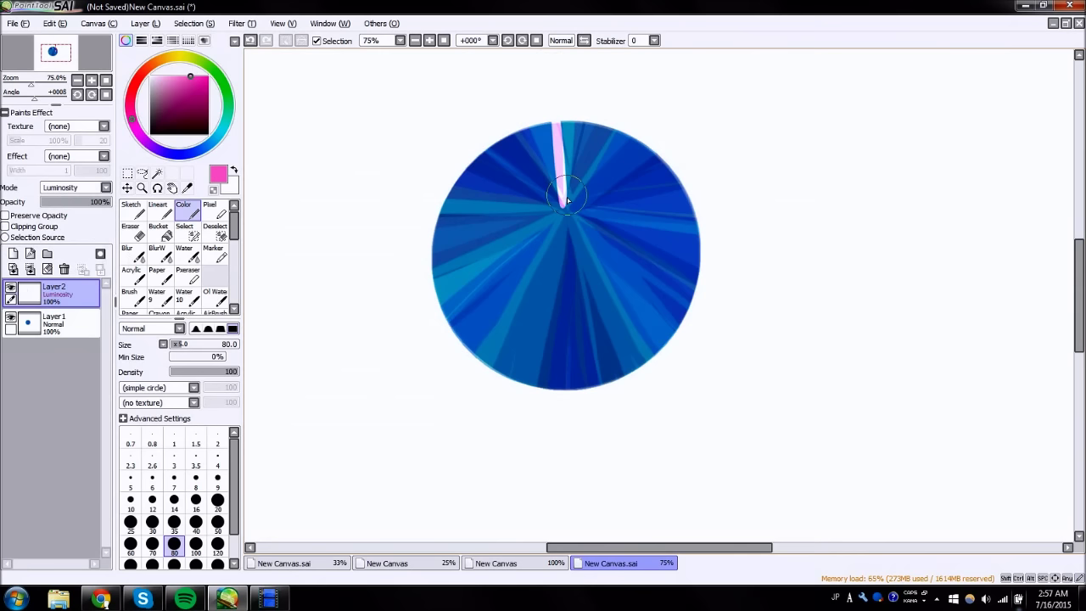
{"action": "mouse_move", "coordinate": [584, 170]}
{"action": "left_mouse_down"}
{"action": "mouse_move", "coordinate": [594, 113]}
{"action": "mouse_move", "coordinate": [570, 136]}
{"action": "mouse_move", "coordinate": [563, 111]}
{"action": "mouse_move", "coordinate": [596, 127]}
{"action": "mouse_move", "coordinate": [568, 171]}
{"action": "mouse_move", "coordinate": [458, 180]}
{"action": "left_mouse_up"}
{"action": "left_click", "coordinate": [5, 226]}
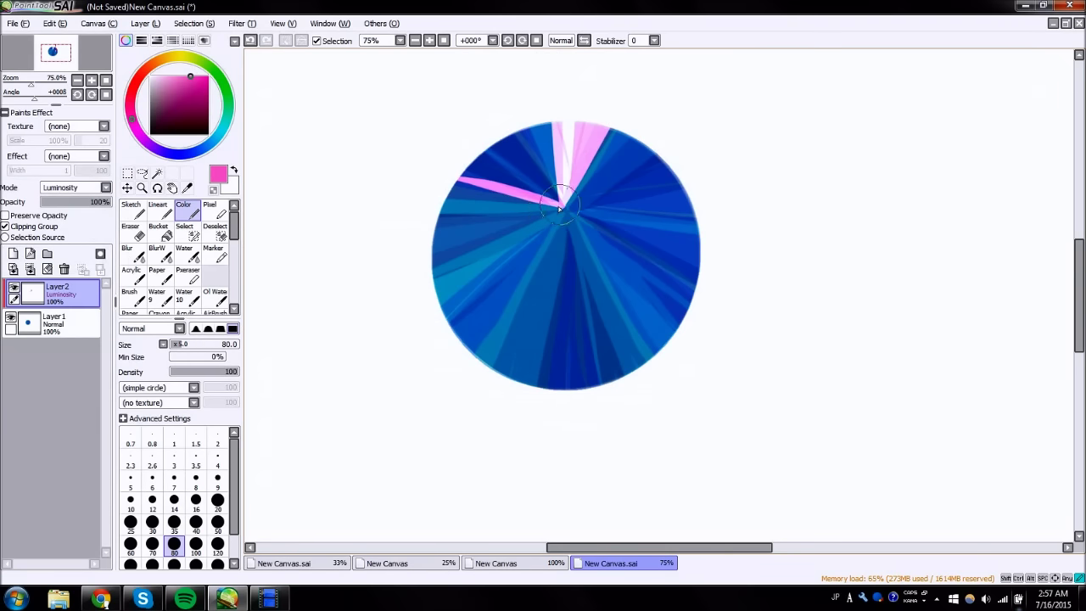
{"action": "mouse_move", "coordinate": [559, 208]}
{"action": "left_mouse_down"}
{"action": "mouse_move", "coordinate": [479, 248]}
{"action": "mouse_move", "coordinate": [488, 241]}
{"action": "mouse_move", "coordinate": [449, 219]}
{"action": "mouse_move", "coordinate": [468, 190]}
{"action": "mouse_move", "coordinate": [439, 165]}
{"action": "mouse_move", "coordinate": [535, 216]}
{"action": "left_mouse_up"}
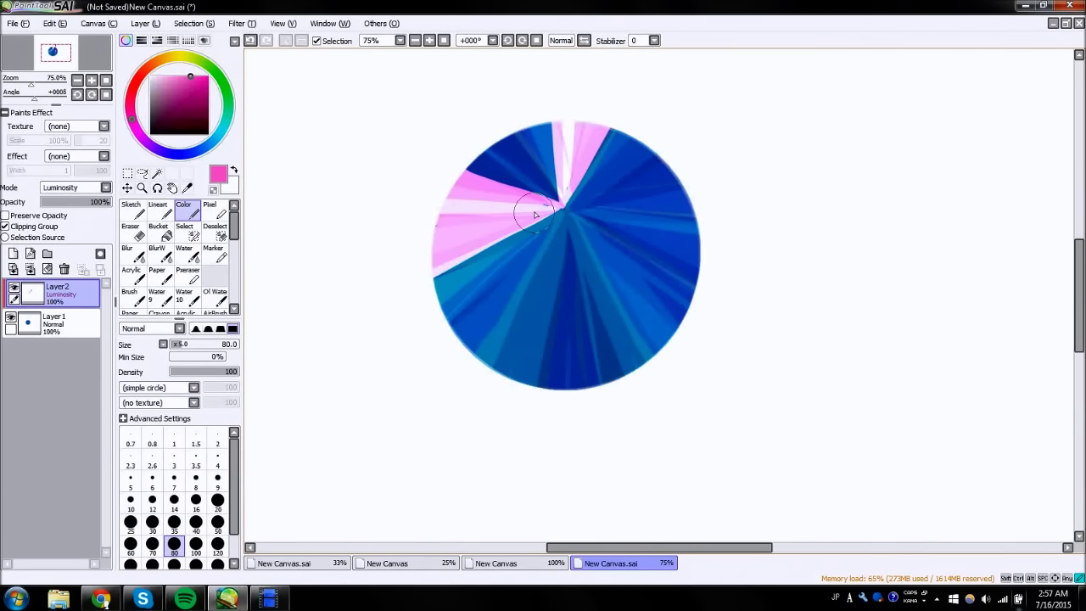
- Add pink rays from the tip through the circle's lower-left, bottom and lower-right areas, filling the gaps between neighbouring rays
{"action": "left_click", "coordinate": [584, 41]}
{"action": "left_click", "coordinate": [584, 41]}
{"action": "left_click_drag", "start_coordinate": [560, 208], "coordinate": [446, 396]}
{"action": "left_click_drag", "start_coordinate": [564, 207], "coordinate": [484, 432]}
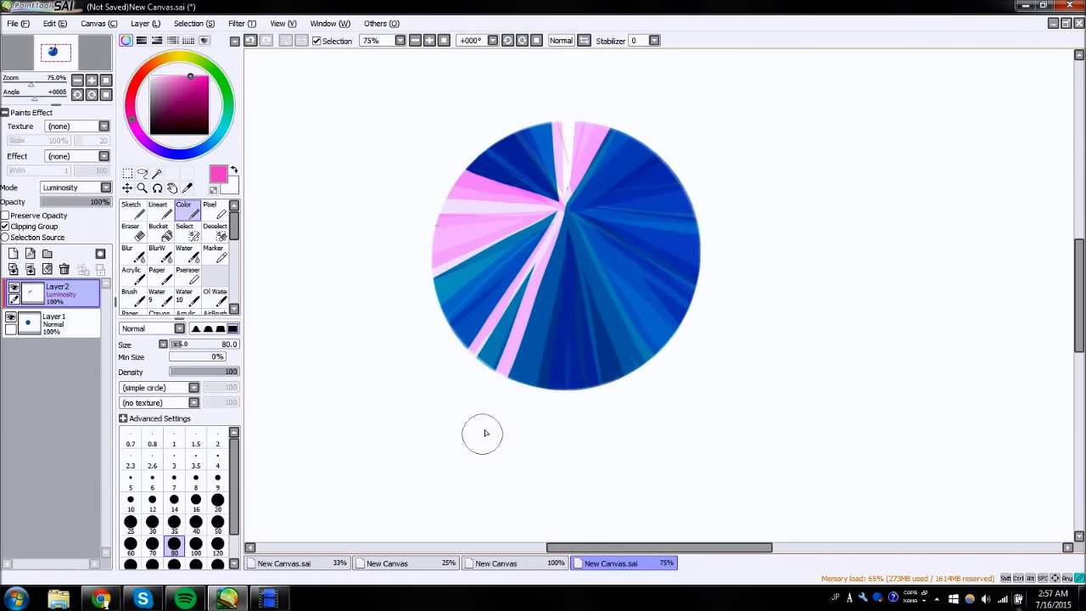
{"action": "left_click_drag", "start_coordinate": [528, 270], "coordinate": [494, 371]}
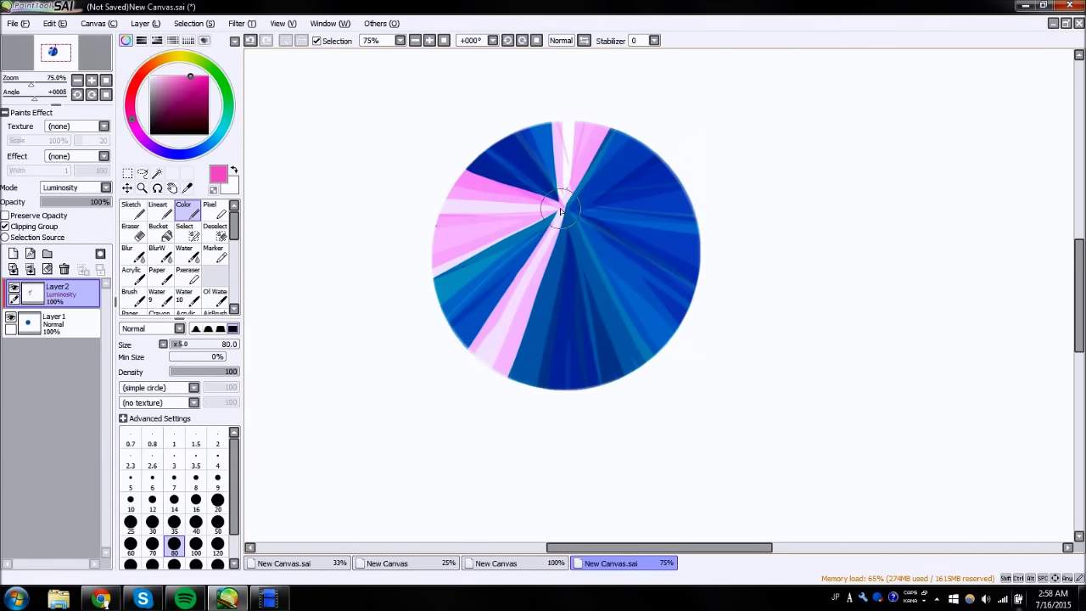
{"action": "mouse_move", "coordinate": [560, 207]}
{"action": "left_mouse_down"}
{"action": "mouse_move", "coordinate": [594, 454]}
{"action": "mouse_move", "coordinate": [623, 342]}
{"action": "mouse_move", "coordinate": [644, 358]}
{"action": "mouse_move", "coordinate": [708, 332]}
{"action": "left_mouse_up"}
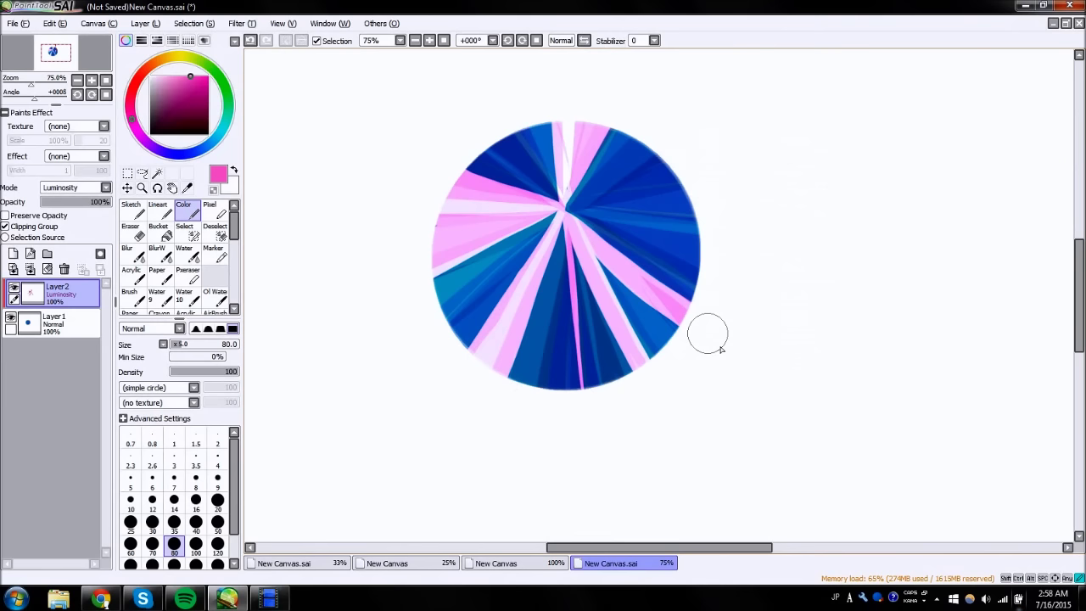
{"action": "mouse_move", "coordinate": [595, 252]}
{"action": "left_mouse_down"}
{"action": "mouse_move", "coordinate": [681, 351]}
{"action": "mouse_move", "coordinate": [652, 337]}
{"action": "left_mouse_up"}
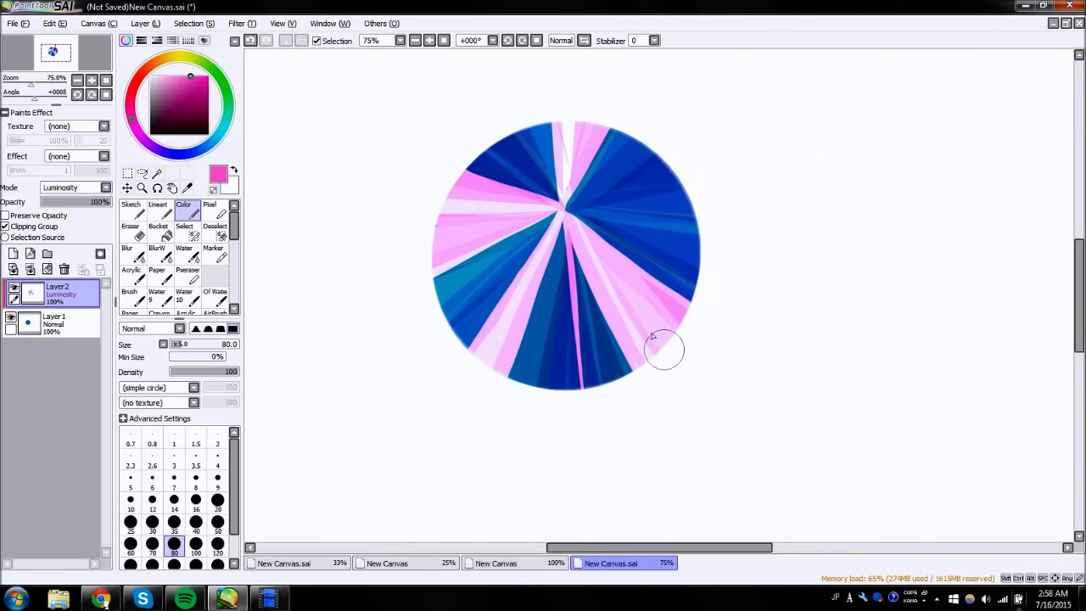
- Paint broad pink rays through the circle's right area and thin ones across the remaining blue sections
{"action": "left_click_drag", "start_coordinate": [567, 204], "coordinate": [723, 190]}
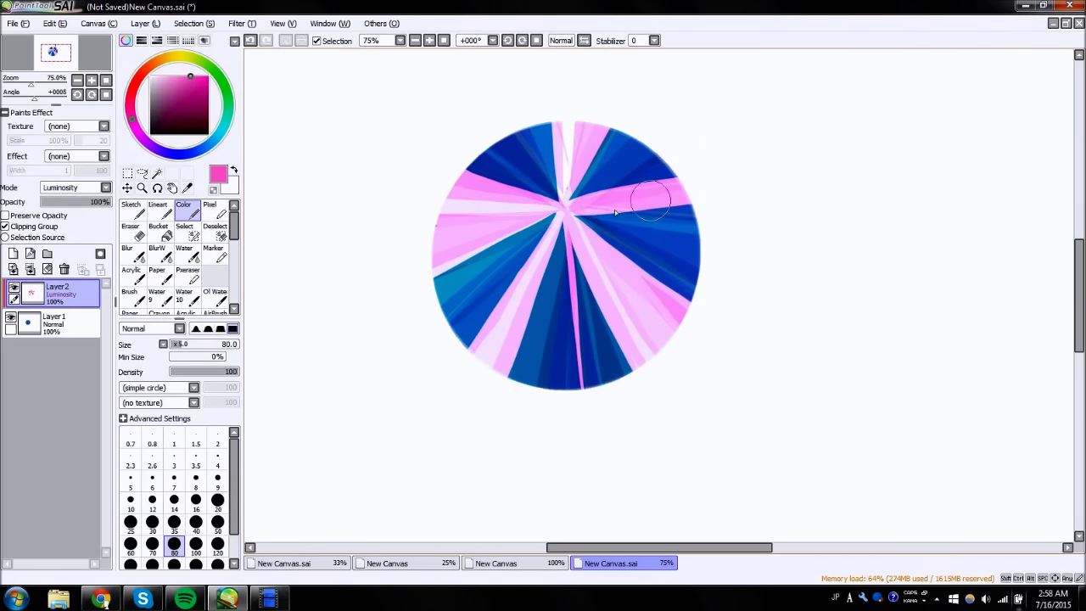
{"action": "left_click_drag", "start_coordinate": [615, 210], "coordinate": [744, 222]}
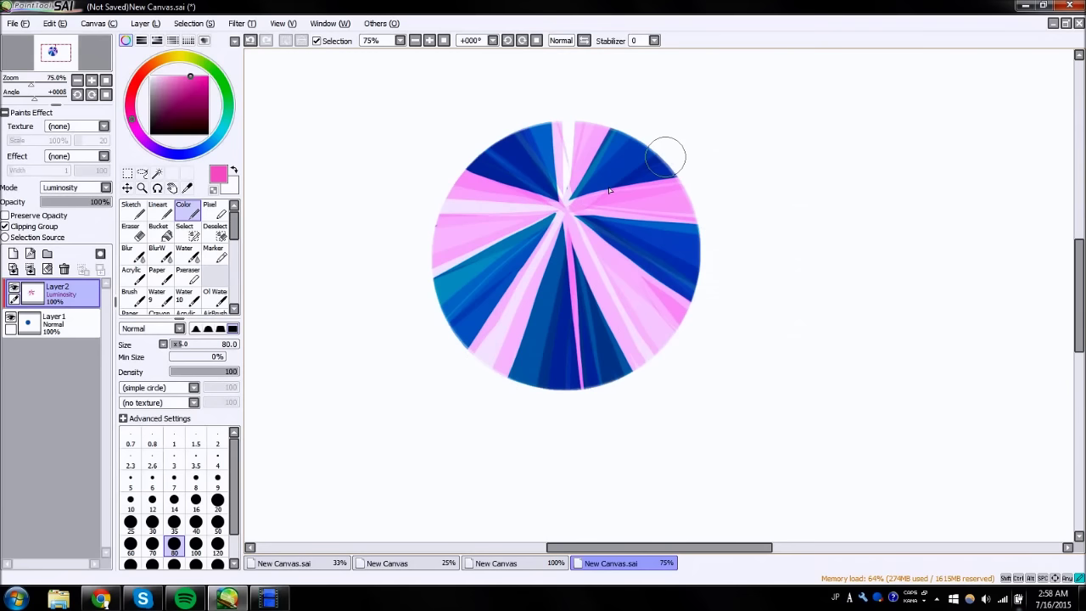
{"action": "mouse_move", "coordinate": [669, 156]}
{"action": "left_mouse_down"}
{"action": "mouse_move", "coordinate": [576, 197]}
{"action": "mouse_move", "coordinate": [479, 280]}
{"action": "left_mouse_up"}
{"action": "mouse_move", "coordinate": [477, 144]}
{"action": "left_mouse_down"}
{"action": "mouse_move", "coordinate": [563, 214]}
{"action": "mouse_move", "coordinate": [720, 293]}
{"action": "left_mouse_up"}
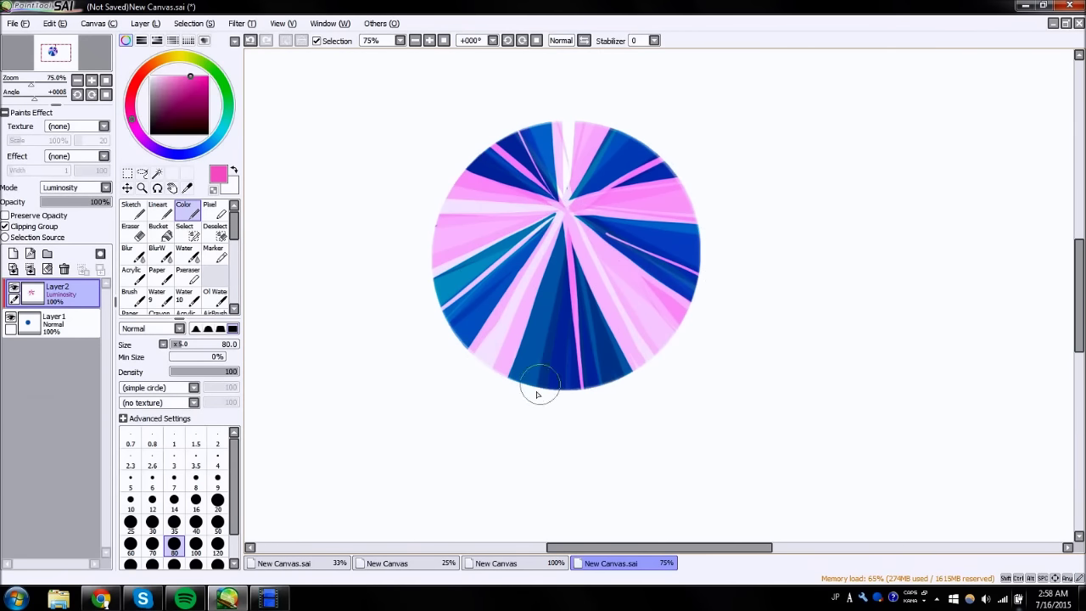
{"action": "left_click_drag", "start_coordinate": [538, 388], "coordinate": [563, 217]}
- Set the pink ray layer to 18% opacity, compare it hidden and shown, and merge it down
{"action": "left_click_drag", "start_coordinate": [76, 205], "coordinate": [51, 203]}
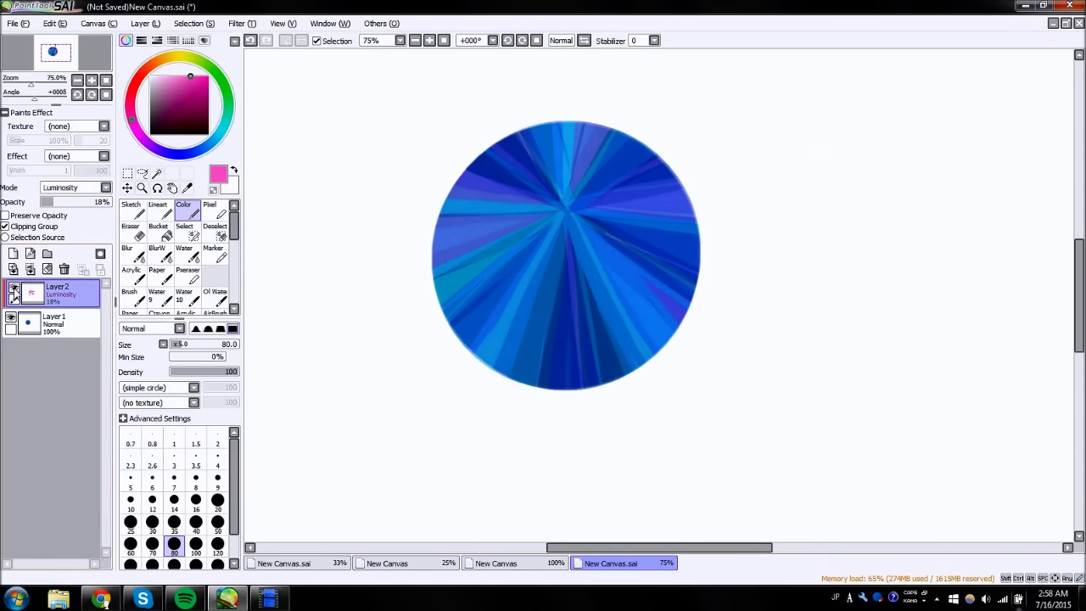
{"action": "left_click", "coordinate": [12, 287]}
{"action": "left_click", "coordinate": [12, 286]}
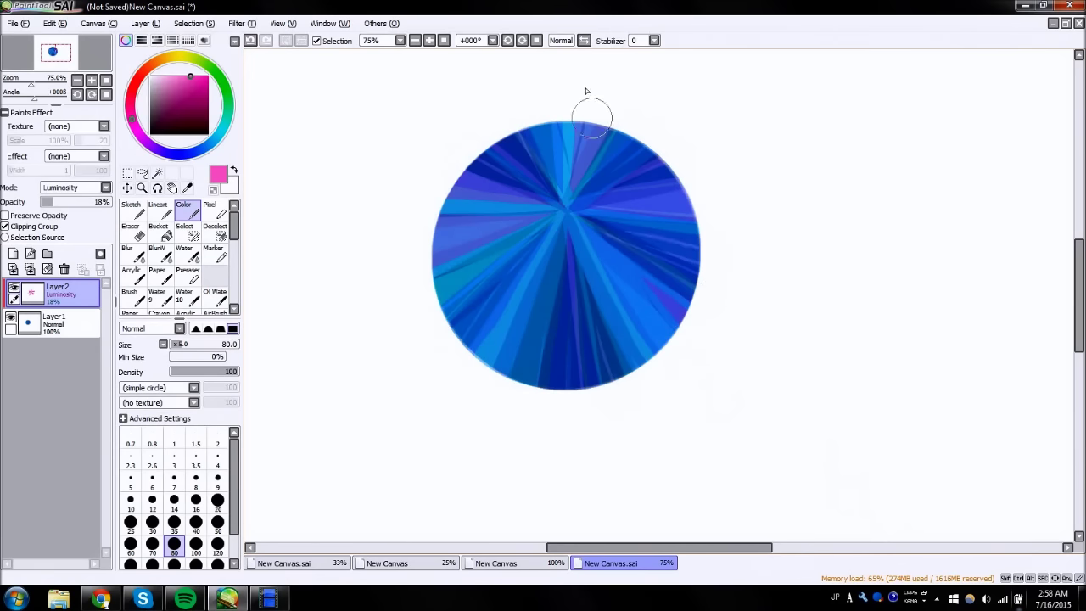
{"action": "left_click", "coordinate": [14, 289]}
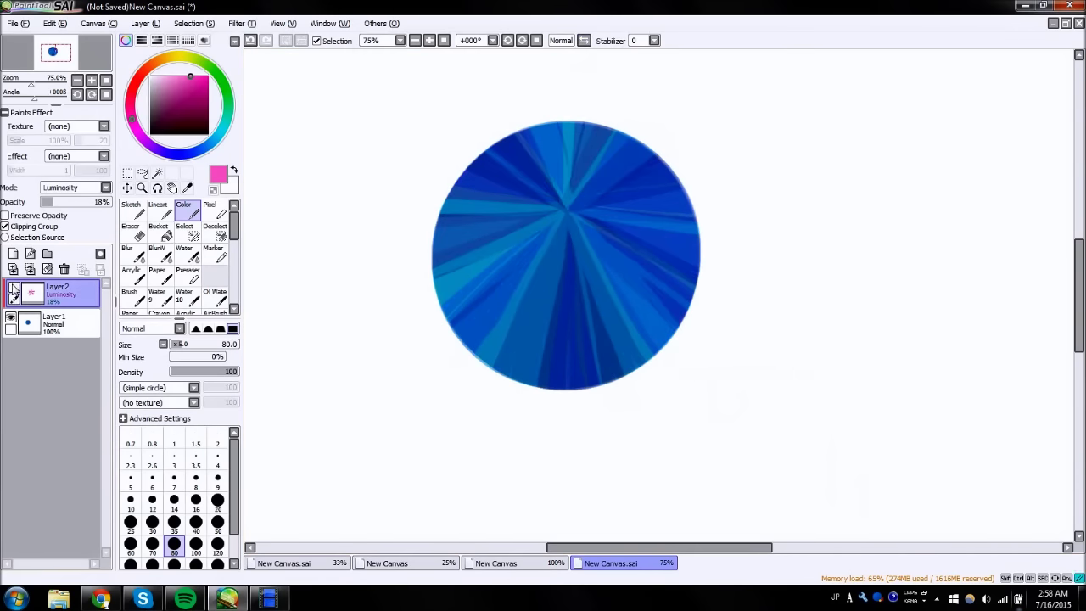
{"action": "left_click", "coordinate": [14, 290]}
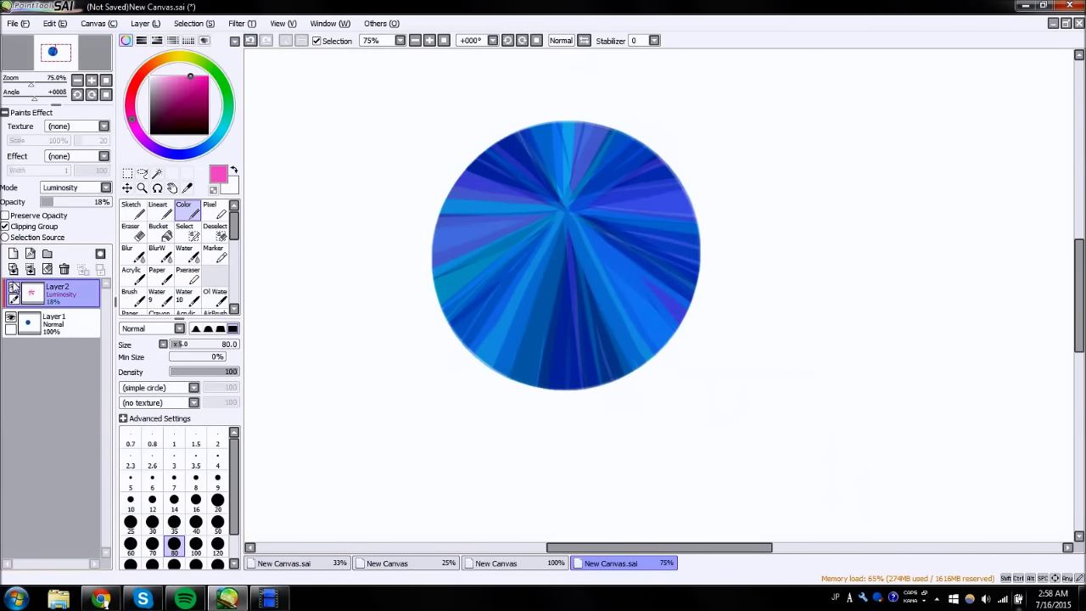
{"action": "left_click", "coordinate": [30, 269]}
- Fill a new Overlay layer clipped to the circle with blue, using a darker blue as the final fill
{"action": "left_click", "coordinate": [13, 254]}
{"action": "left_click", "coordinate": [76, 187]}
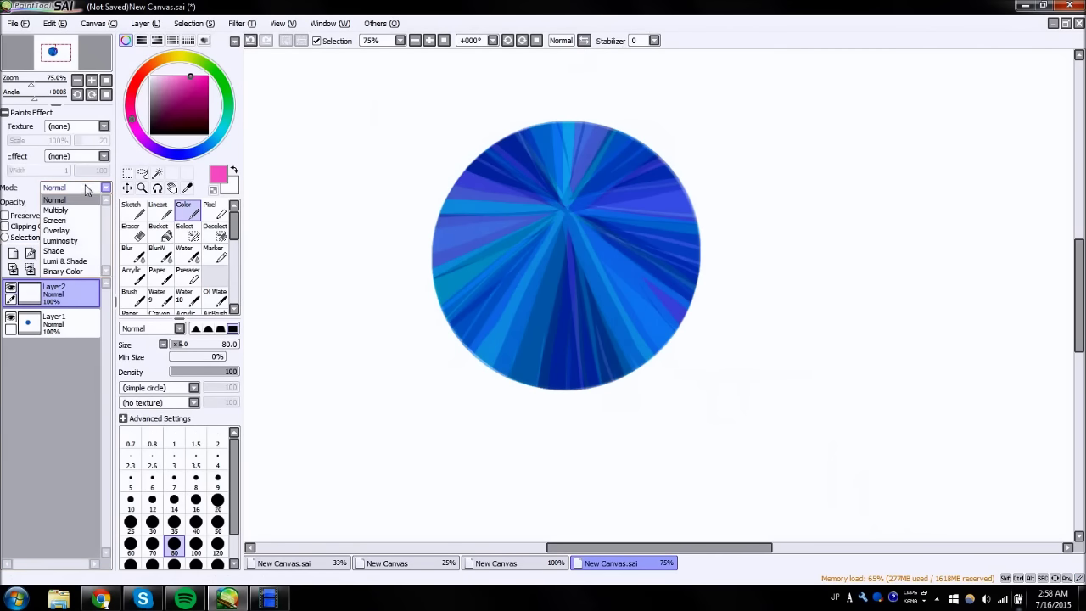
{"action": "left_click", "coordinate": [60, 223]}
{"action": "left_click", "coordinate": [6, 227]}
{"action": "left_click", "coordinate": [205, 147]}
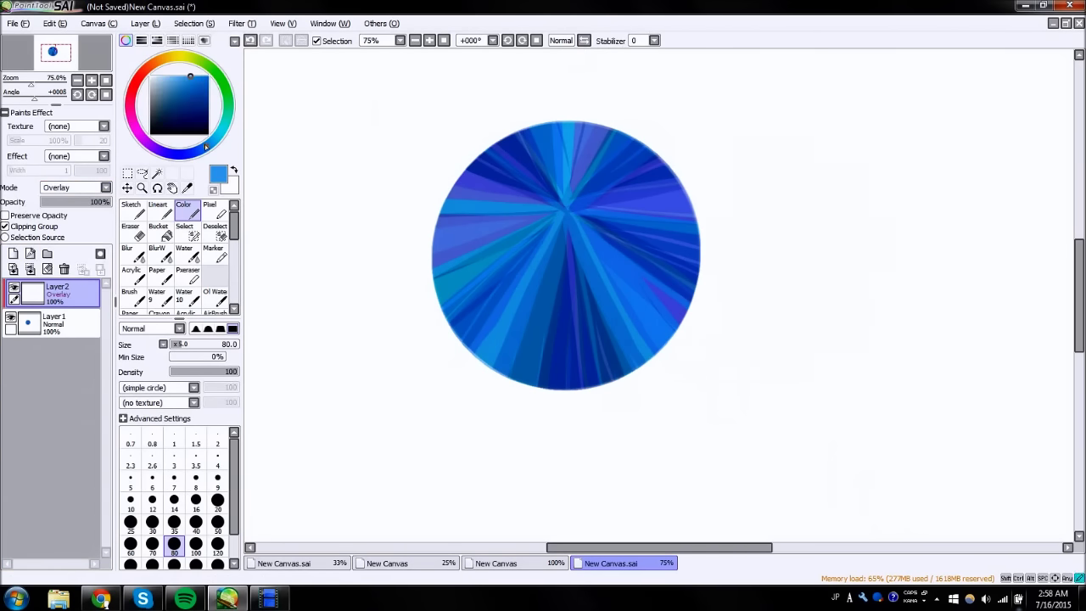
{"action": "left_click", "coordinate": [158, 231]}
{"action": "left_click", "coordinate": [331, 216]}
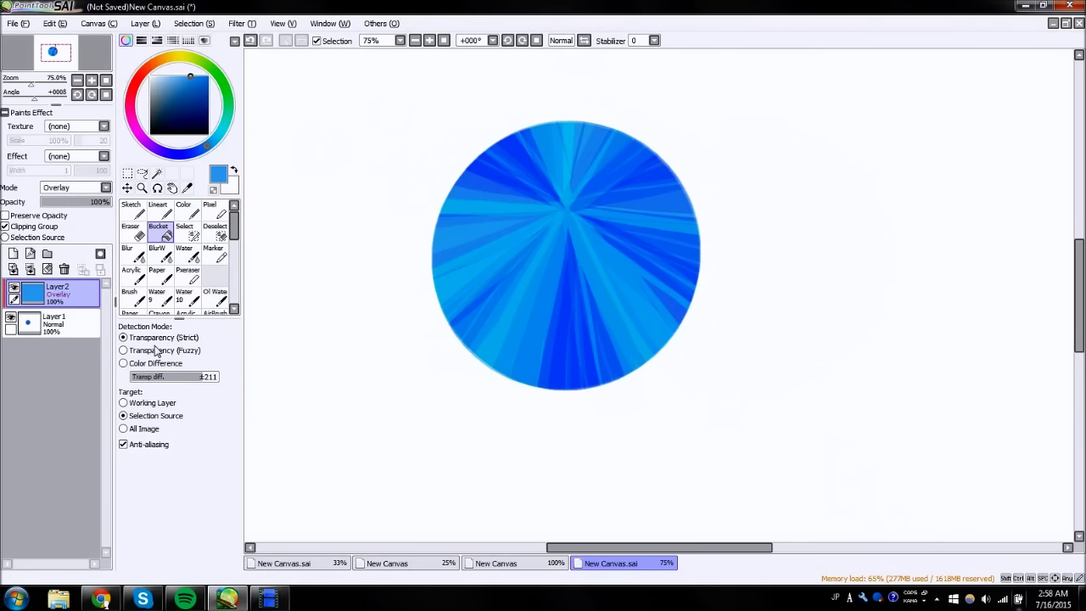
{"action": "left_click", "coordinate": [411, 145]}
- Compare the circle with the blue Overlay fill hidden and shown, and merge the fill layer down
{"action": "left_click", "coordinate": [13, 288]}
{"action": "left_click", "coordinate": [14, 288]}
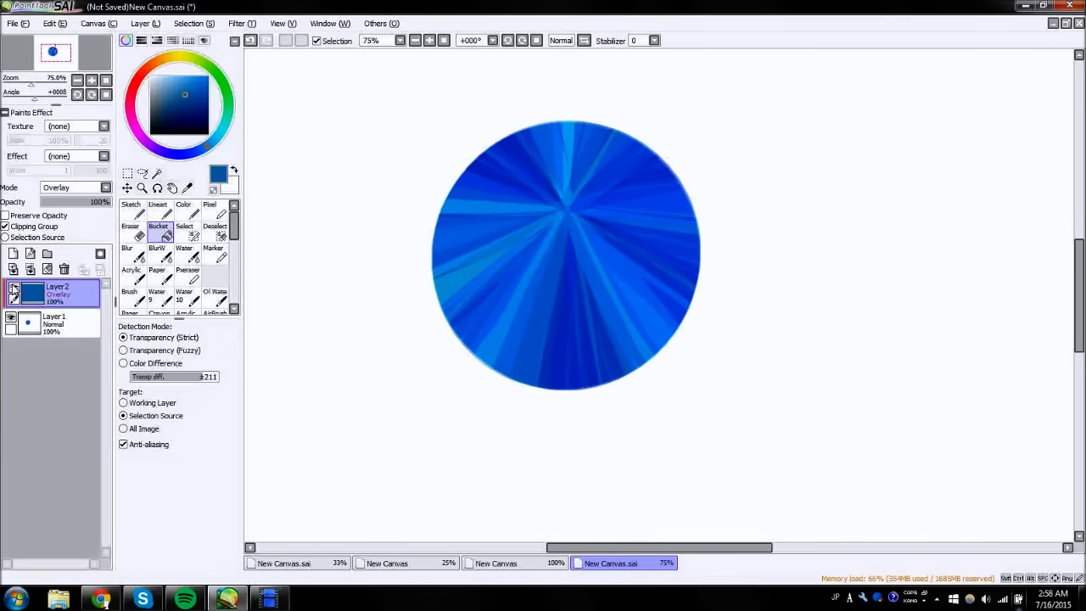
{"action": "left_click", "coordinate": [14, 289]}
{"action": "left_click", "coordinate": [13, 289]}
{"action": "left_click", "coordinate": [14, 288]}
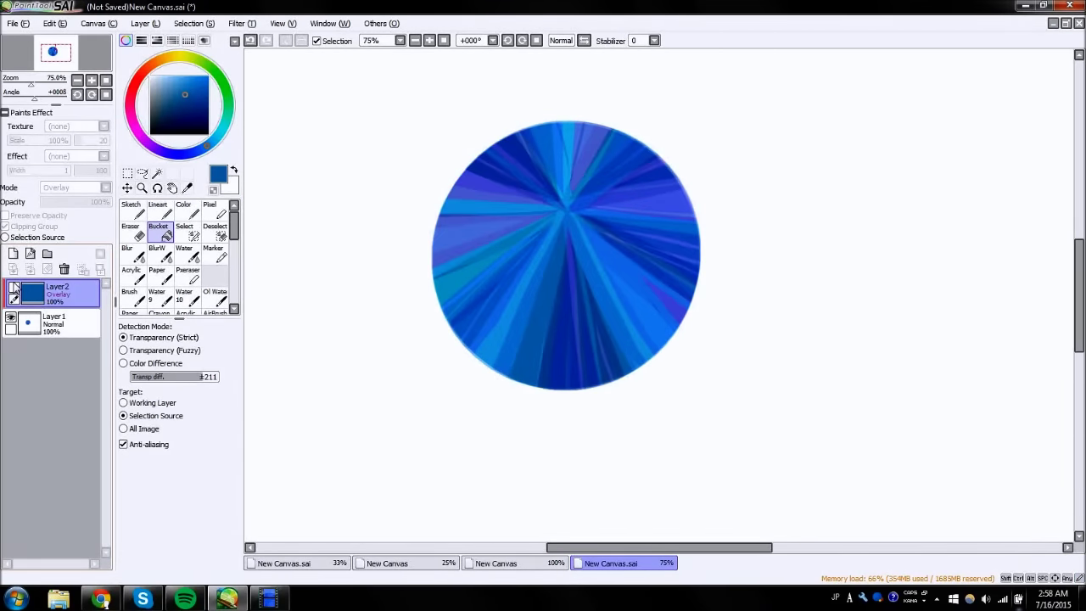
{"action": "left_click", "coordinate": [14, 289]}
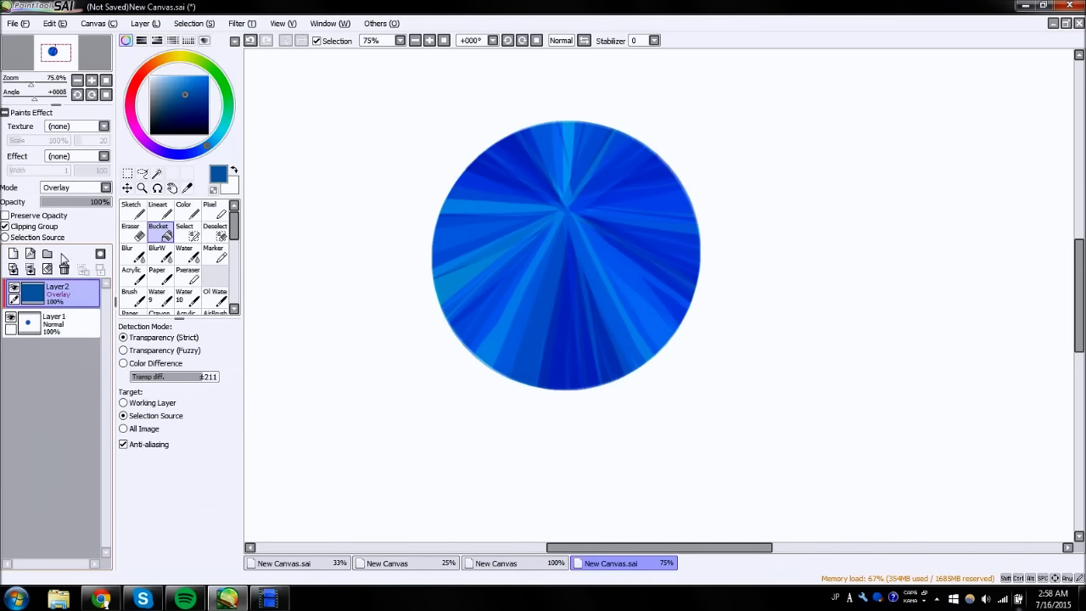
{"action": "left_click", "coordinate": [31, 269]}
- Add a new layer and choose a muted purple for the Color brush
{"action": "left_click", "coordinate": [13, 253]}
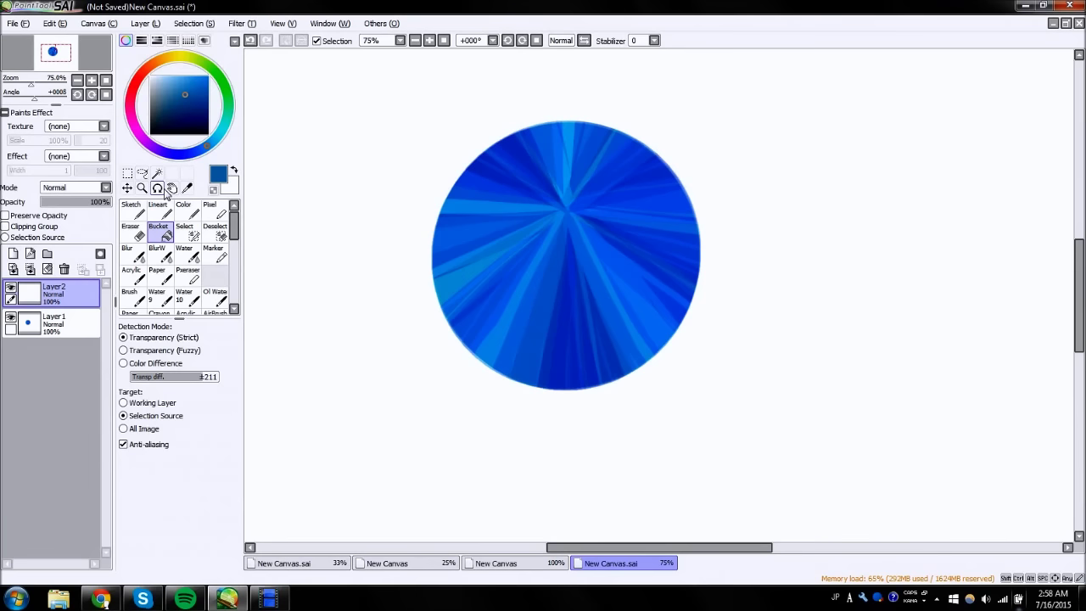
{"action": "left_click", "coordinate": [187, 209]}
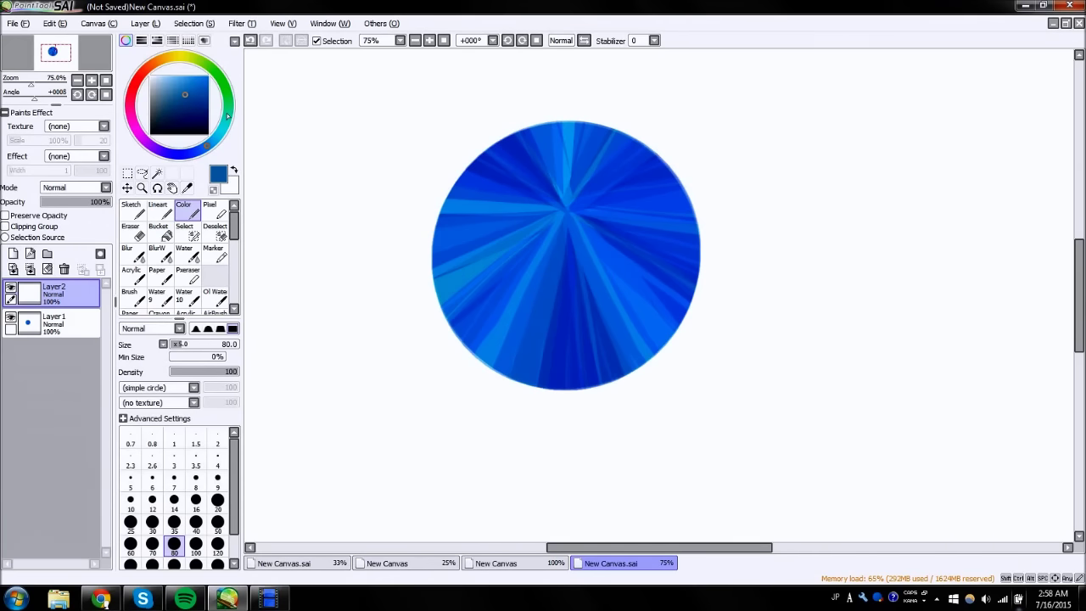
{"action": "left_click", "coordinate": [225, 127]}
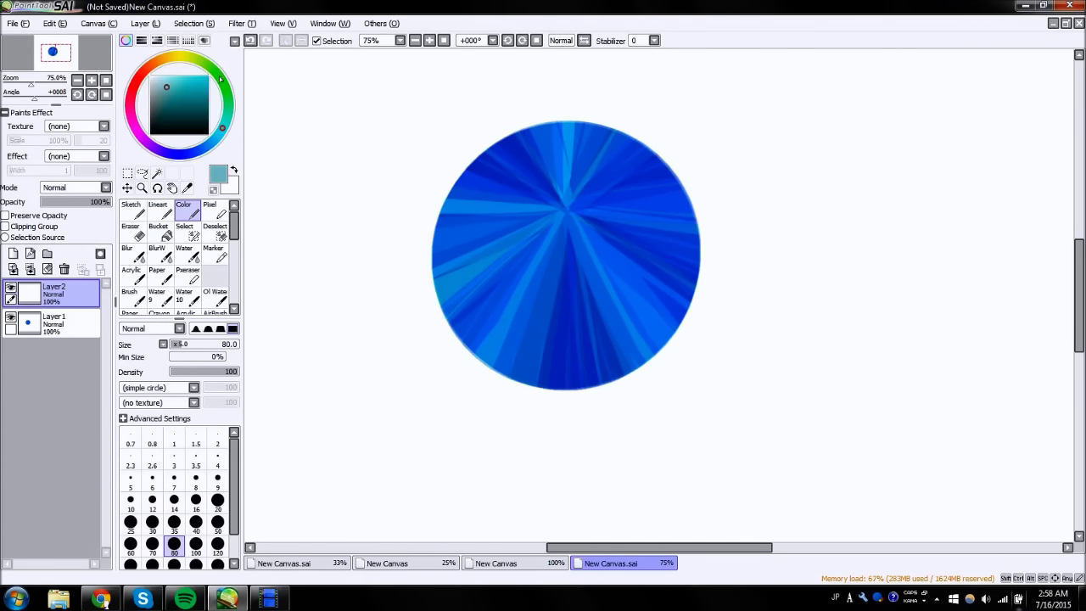
{"action": "left_click_drag", "start_coordinate": [220, 80], "coordinate": [227, 114]}
{"action": "left_click_drag", "start_coordinate": [176, 83], "coordinate": [224, 126]}
{"action": "left_click", "coordinate": [182, 157]}
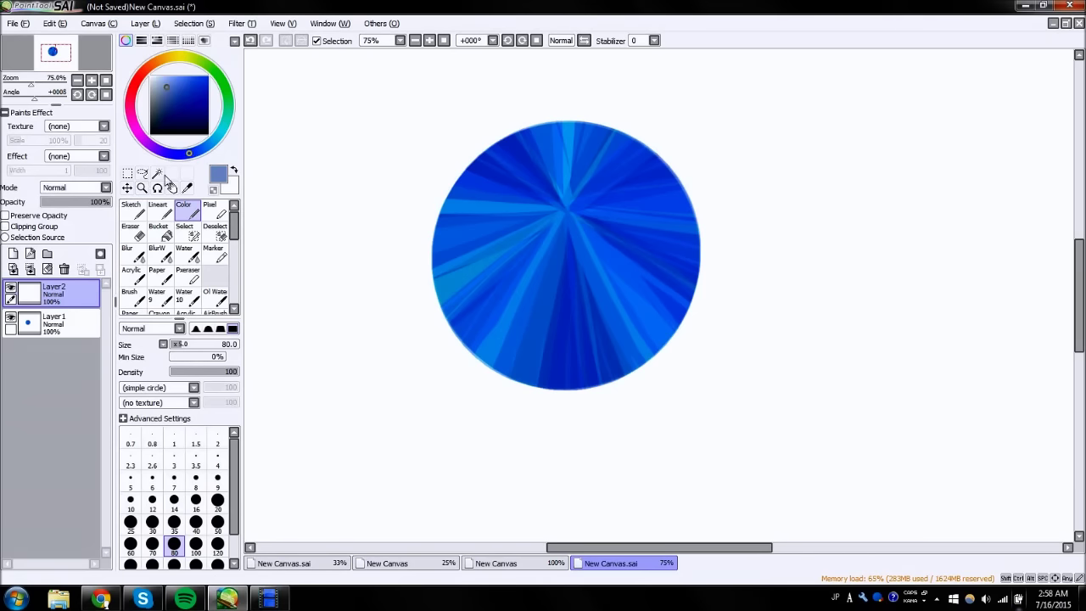
{"action": "left_click", "coordinate": [145, 148]}
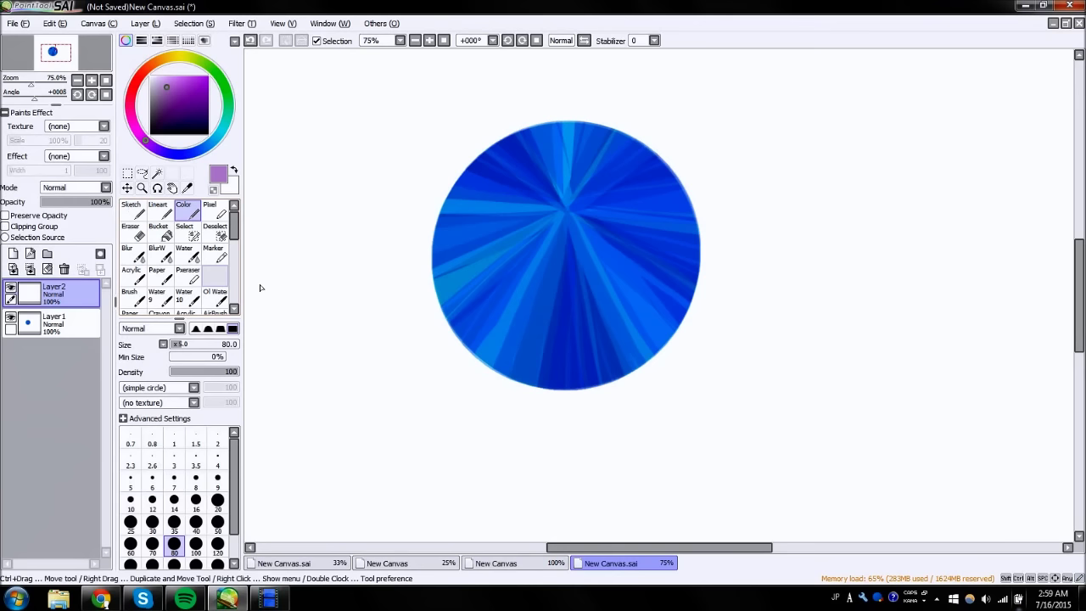
- Test Shade mode on a small triangular patch left of the tip and set its layer to Luminosity at 43% opacity
{"action": "left_click", "coordinate": [106, 188]}
{"action": "left_click", "coordinate": [92, 237]}
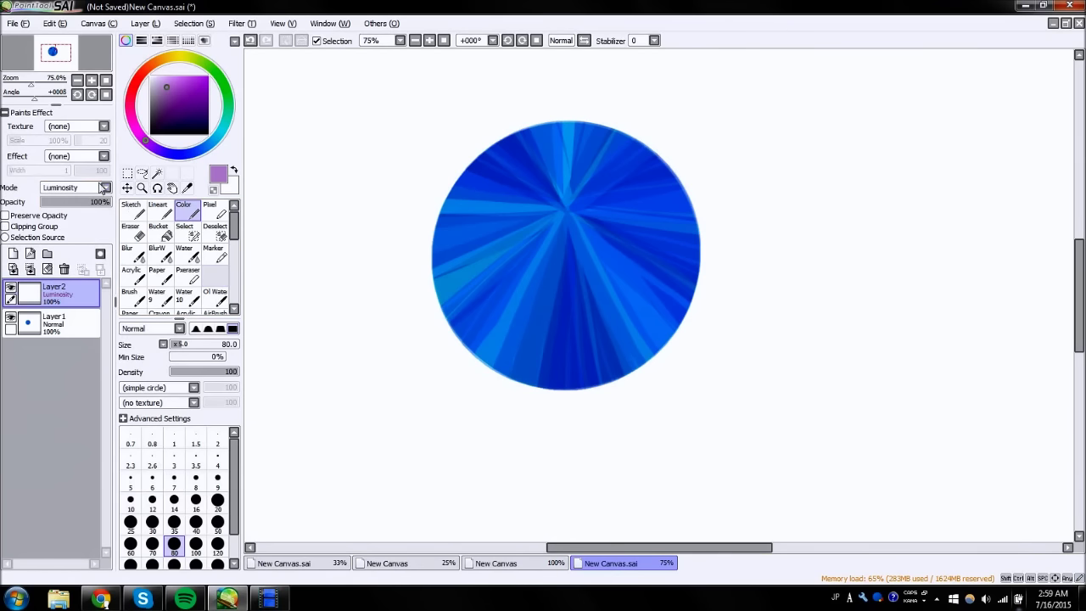
{"action": "left_click", "coordinate": [105, 188]}
{"action": "left_click", "coordinate": [98, 247]}
{"action": "left_click", "coordinate": [90, 189]}
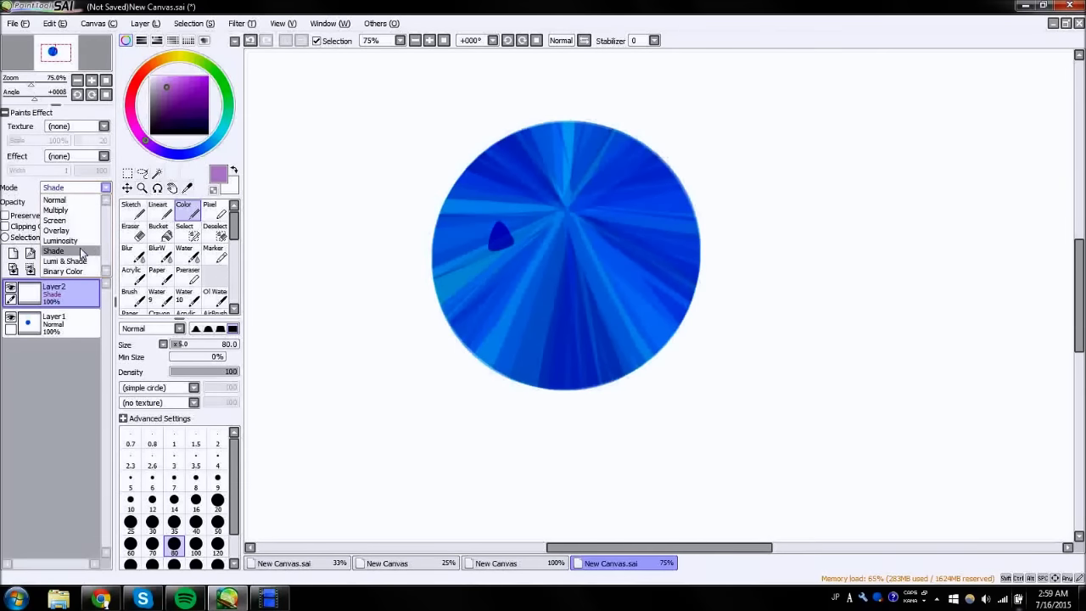
{"action": "left_click", "coordinate": [61, 240]}
{"action": "left_click", "coordinate": [71, 202]}
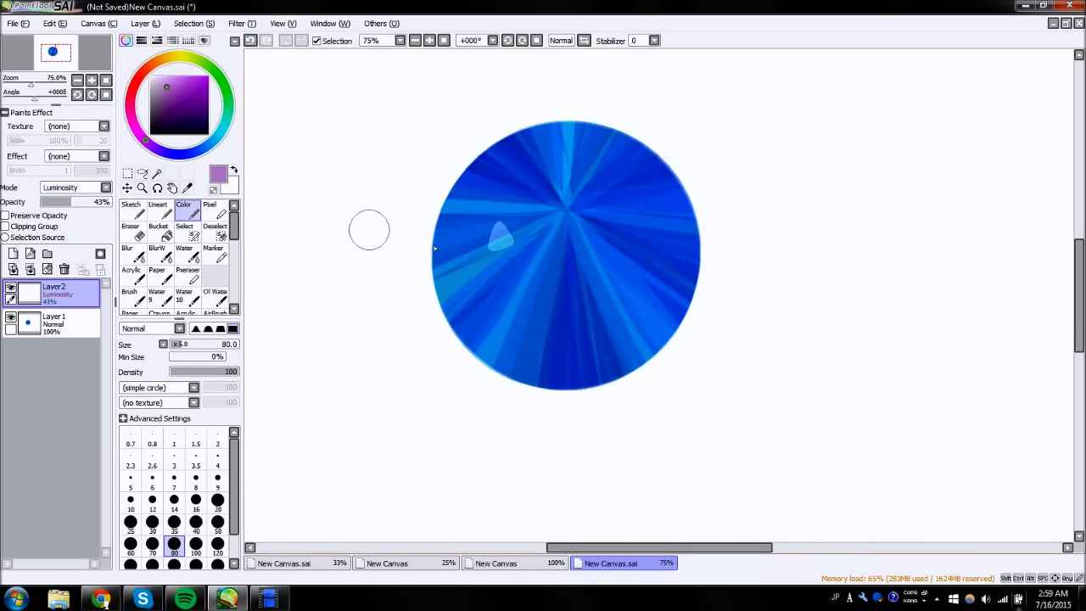
- Paint small purple Luminosity spots in the circle's lower centre, below the tip and across its right side
{"action": "left_click_drag", "start_coordinate": [545, 312], "coordinate": [557, 306]}
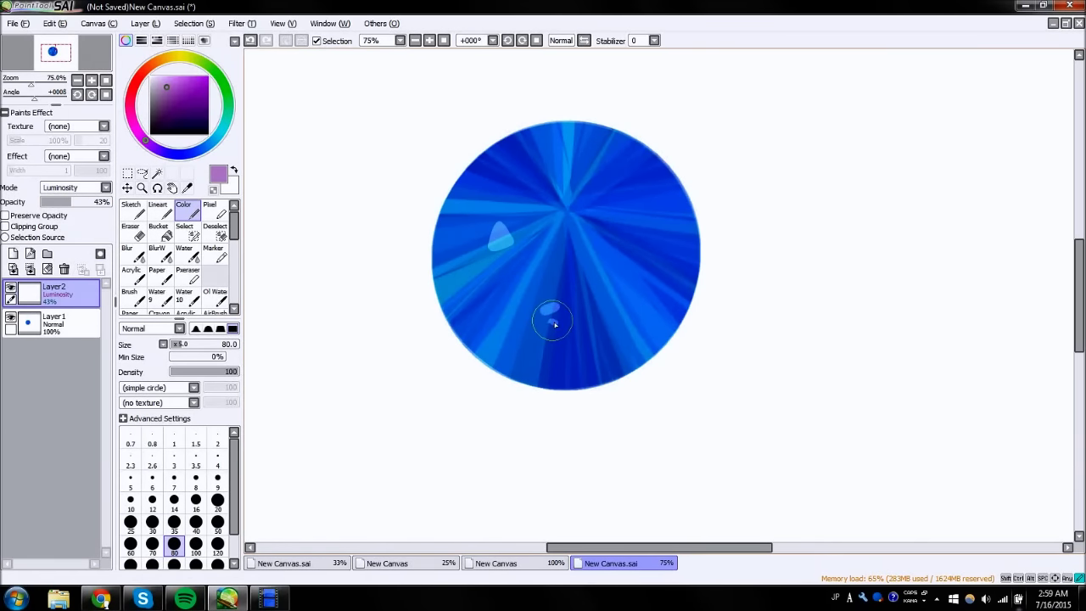
{"action": "left_click_drag", "start_coordinate": [635, 238], "coordinate": [650, 244]}
{"action": "left_click", "coordinate": [647, 198]}
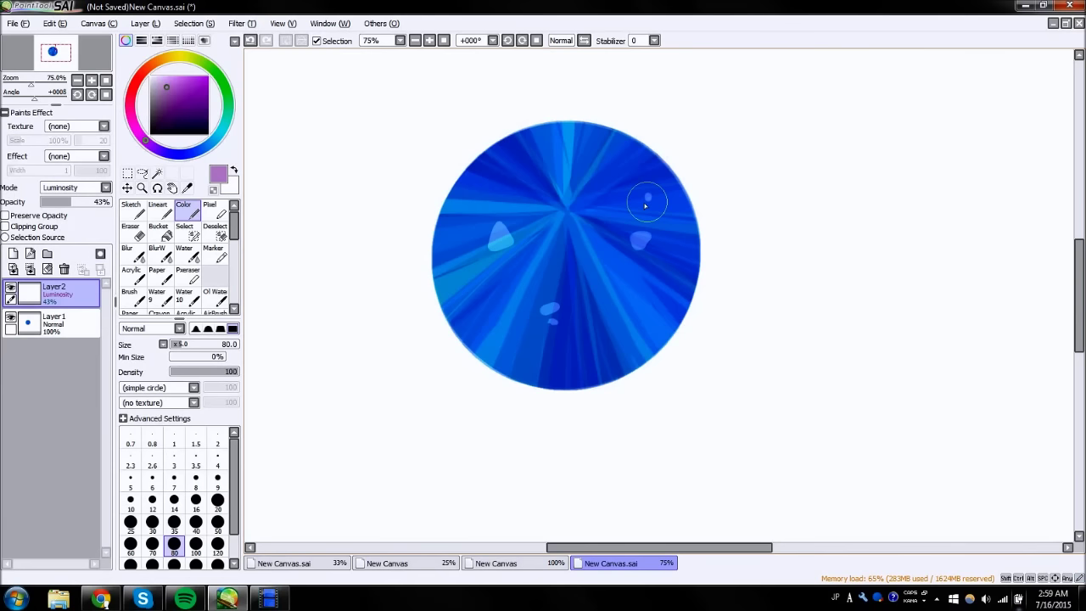
{"action": "left_click", "coordinate": [587, 245]}
{"action": "left_click", "coordinate": [581, 266]}
{"action": "left_click", "coordinate": [593, 339]}
{"action": "left_click", "coordinate": [650, 303]}
{"action": "left_click", "coordinate": [658, 278]}
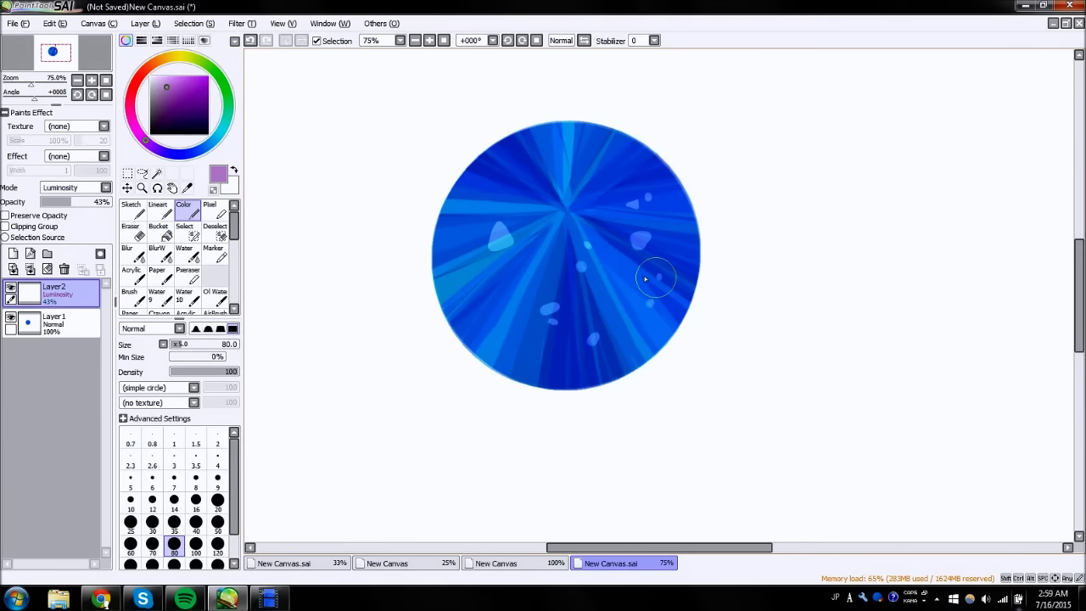
- Add a larger triangular light patch at the circle's lower right and small spots in its left, lower-left and upper areas
{"action": "left_click_drag", "start_coordinate": [619, 306], "coordinate": [624, 288]}
{"action": "left_click", "coordinate": [488, 304]}
{"action": "left_click", "coordinate": [488, 323]}
{"action": "left_click", "coordinate": [528, 171]}
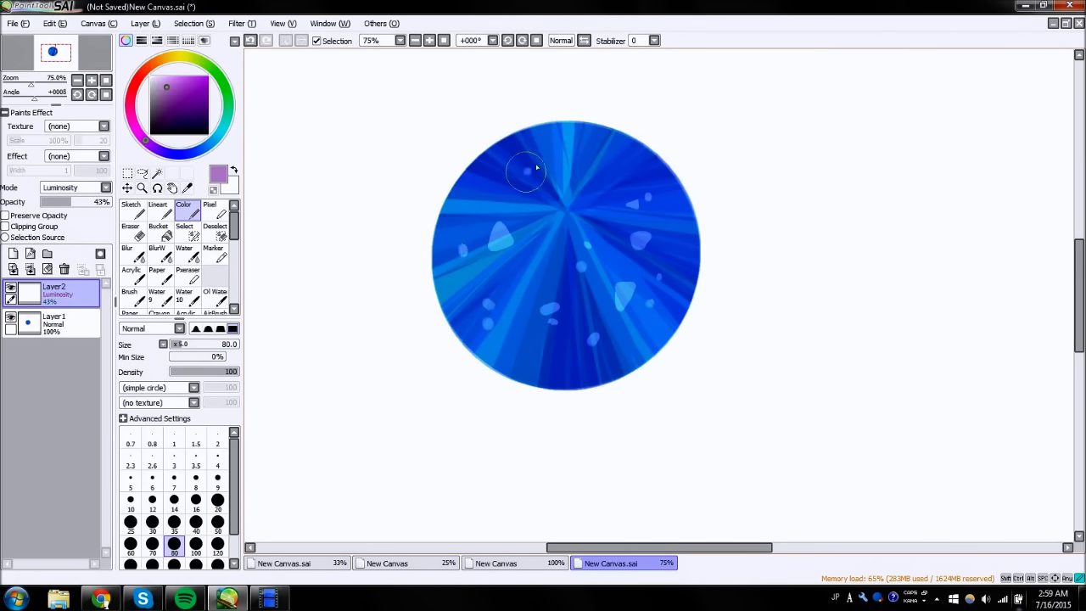
{"action": "left_click", "coordinate": [626, 159]}
{"action": "left_click", "coordinate": [655, 180]}
- Dab a row of small light spots along the inside of the circle's bottom edge
{"action": "left_click", "coordinate": [557, 361]}
{"action": "left_click", "coordinate": [542, 361]}
{"action": "left_click", "coordinate": [518, 352]}
{"action": "left_click", "coordinate": [571, 367]}
{"action": "left_click", "coordinate": [616, 348]}
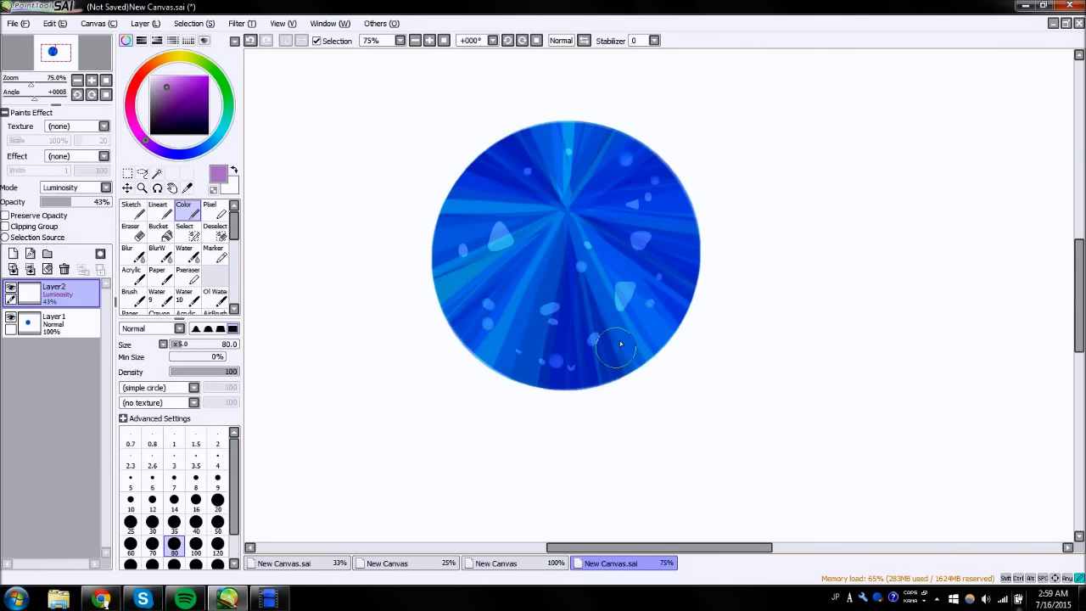
- Merge the light-spot layer down at 9% opacity and add a new layer above it
{"action": "left_click_drag", "start_coordinate": [67, 204], "coordinate": [56, 206]}
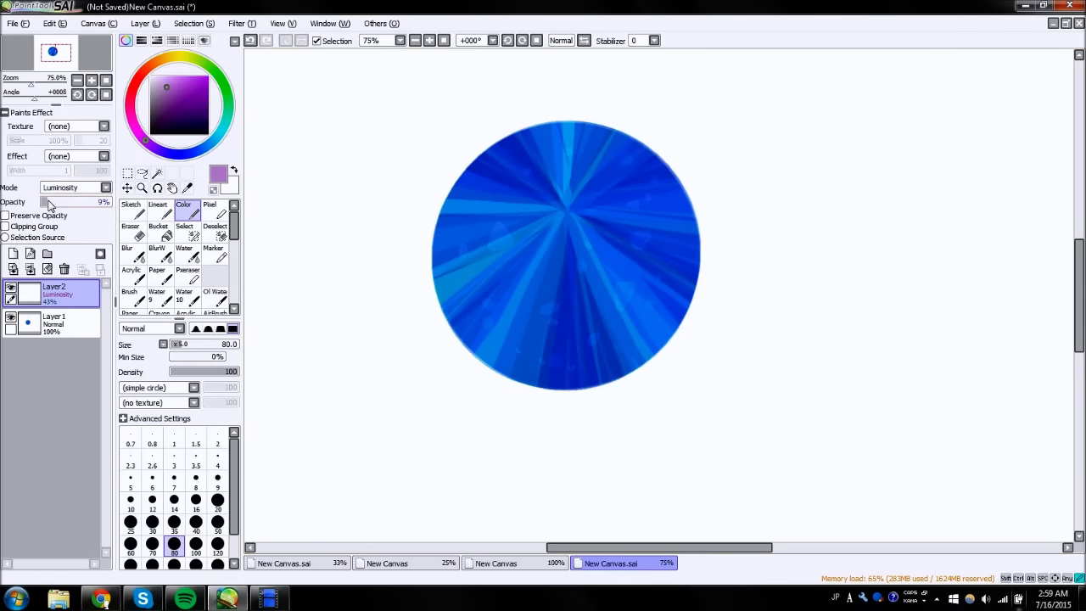
{"action": "left_click", "coordinate": [31, 269]}
{"action": "left_click", "coordinate": [14, 254]}
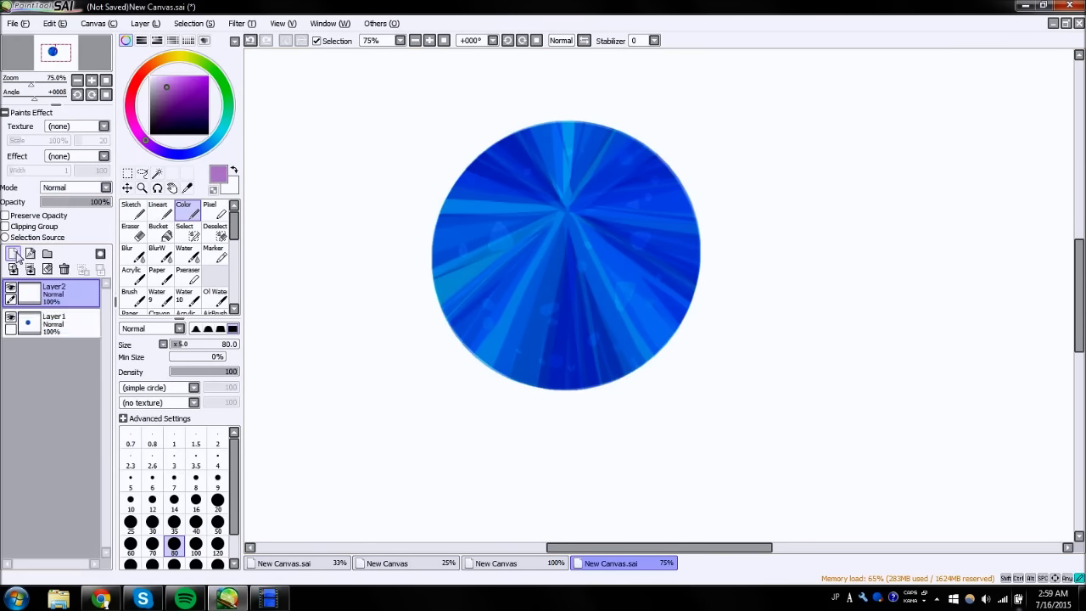
- Set the new layer to Overlay mode and dab small magenta spots across the circle's lower right
{"action": "left_click_drag", "start_coordinate": [187, 111], "coordinate": [200, 90]}
{"action": "left_click_drag", "start_coordinate": [132, 139], "coordinate": [131, 126]}
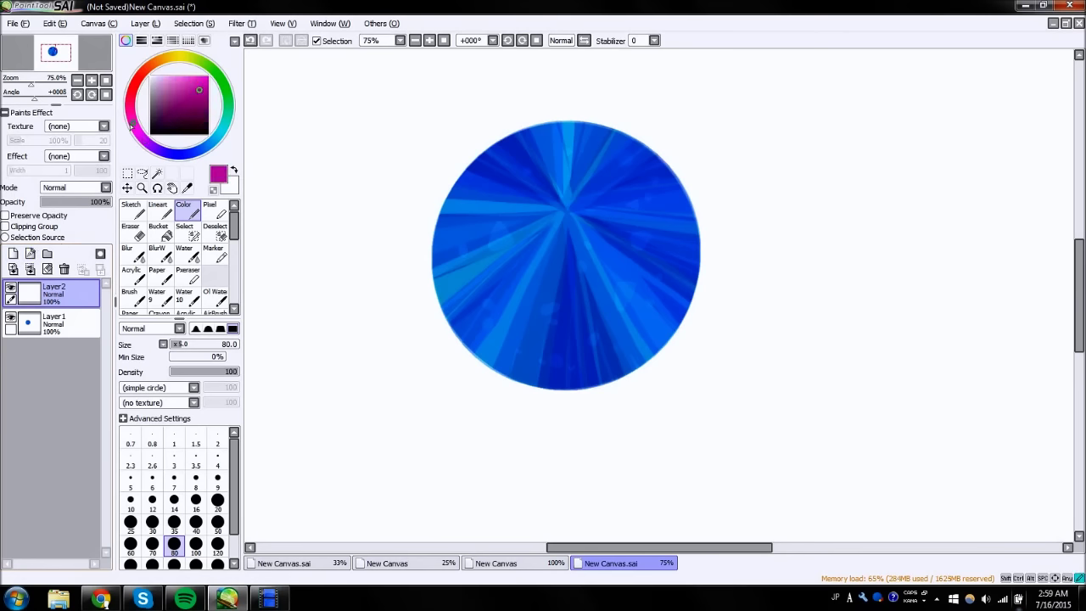
{"action": "left_click", "coordinate": [88, 188]}
{"action": "left_click", "coordinate": [67, 230]}
{"action": "left_click", "coordinate": [591, 319]}
{"action": "left_click", "coordinate": [573, 333]}
{"action": "left_click", "coordinate": [611, 349]}
{"action": "left_click", "coordinate": [643, 325]}
{"action": "left_click", "coordinate": [658, 287]}
{"action": "left_click", "coordinate": [646, 260]}
{"action": "left_click", "coordinate": [613, 276]}
{"action": "left_click", "coordinate": [603, 298]}
{"action": "left_click", "coordinate": [622, 281]}
{"action": "left_click", "coordinate": [637, 273]}
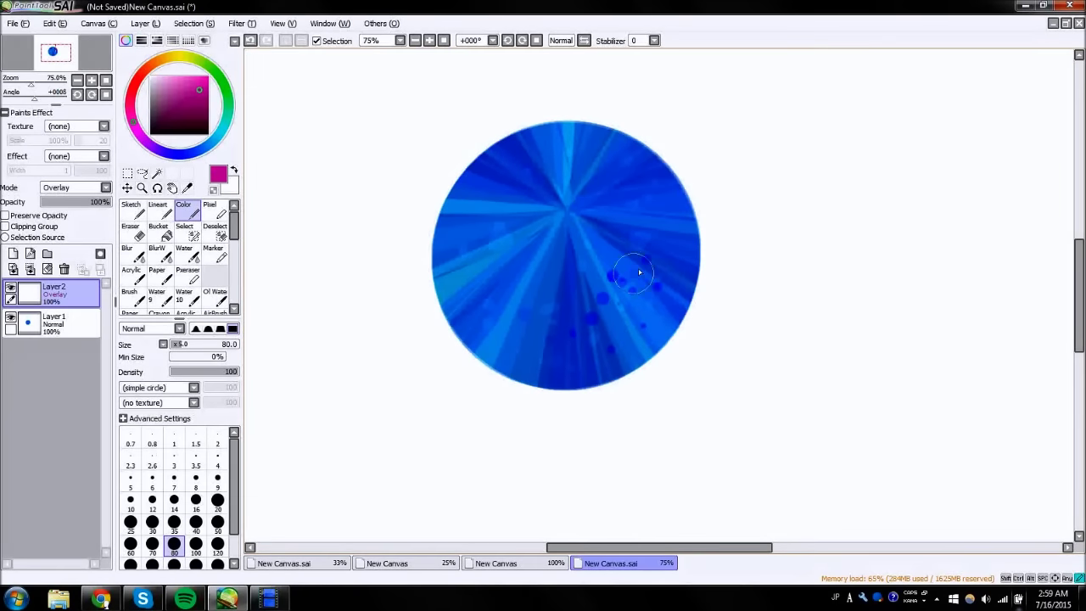
- Dab more magenta Overlay spots along the circle's right side
{"action": "left_click", "coordinate": [649, 230]}
{"action": "left_click", "coordinate": [666, 205]}
{"action": "left_click", "coordinate": [678, 246]}
{"action": "left_click", "coordinate": [657, 290]}
- Scatter magenta Overlay spots below the rays' meeting point and across the circle's lower centre
{"action": "left_click", "coordinate": [590, 257]}
{"action": "left_click", "coordinate": [584, 271]}
{"action": "left_click", "coordinate": [576, 294]}
{"action": "left_click", "coordinate": [552, 285]}
{"action": "left_click", "coordinate": [539, 265]}
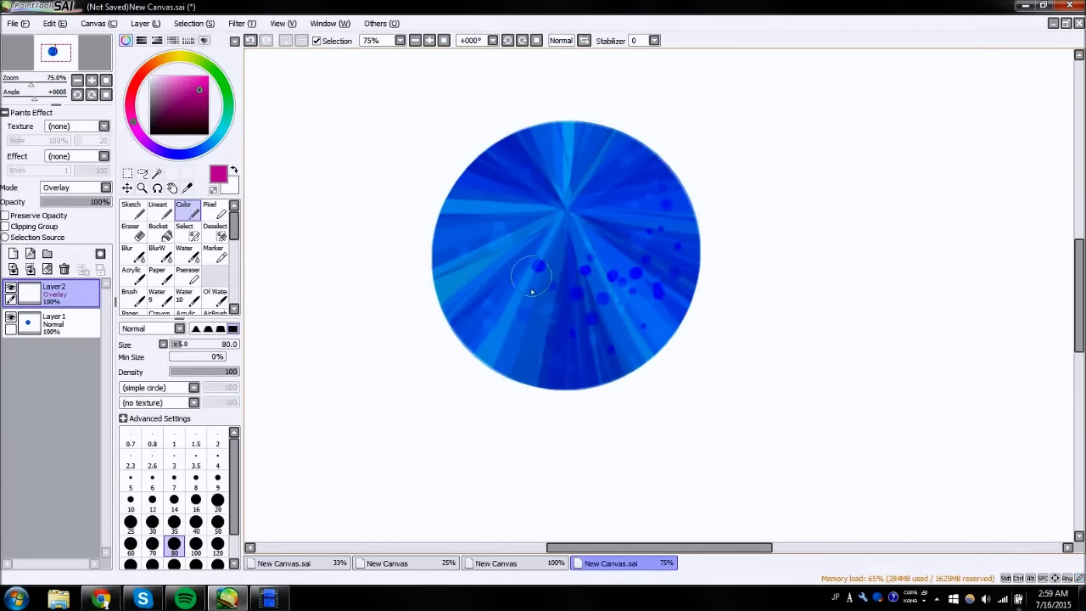
{"action": "left_click", "coordinate": [527, 297]}
{"action": "left_click", "coordinate": [520, 314]}
{"action": "left_click", "coordinate": [530, 326]}
{"action": "left_click", "coordinate": [545, 303]}
{"action": "left_click", "coordinate": [574, 327]}
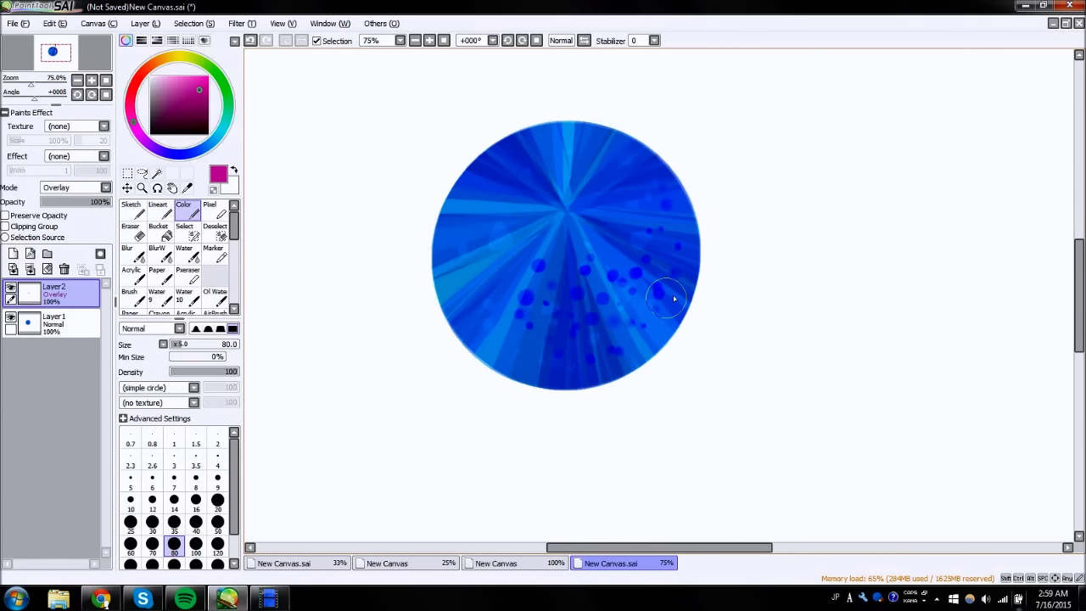
- Add magenta Overlay spots in the circle's upper-left, left and lower-left areas and along its lower edge
{"action": "left_click", "coordinate": [548, 169]}
{"action": "left_click", "coordinate": [526, 191]}
{"action": "left_click", "coordinate": [489, 181]}
{"action": "left_click", "coordinate": [468, 206]}
{"action": "left_click", "coordinate": [452, 229]}
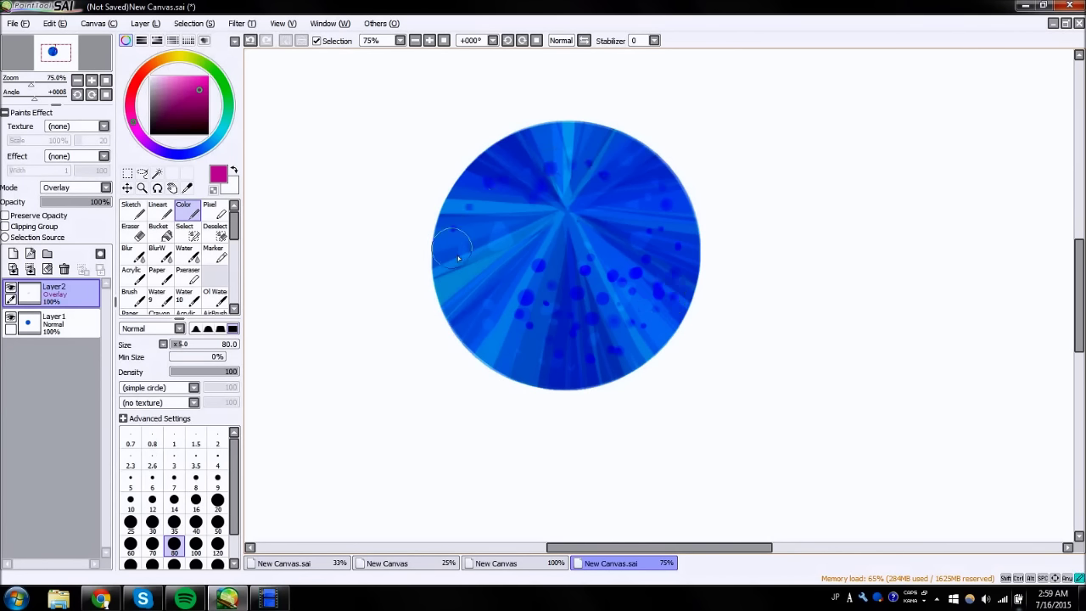
{"action": "left_click", "coordinate": [475, 303]}
{"action": "left_click", "coordinate": [492, 299]}
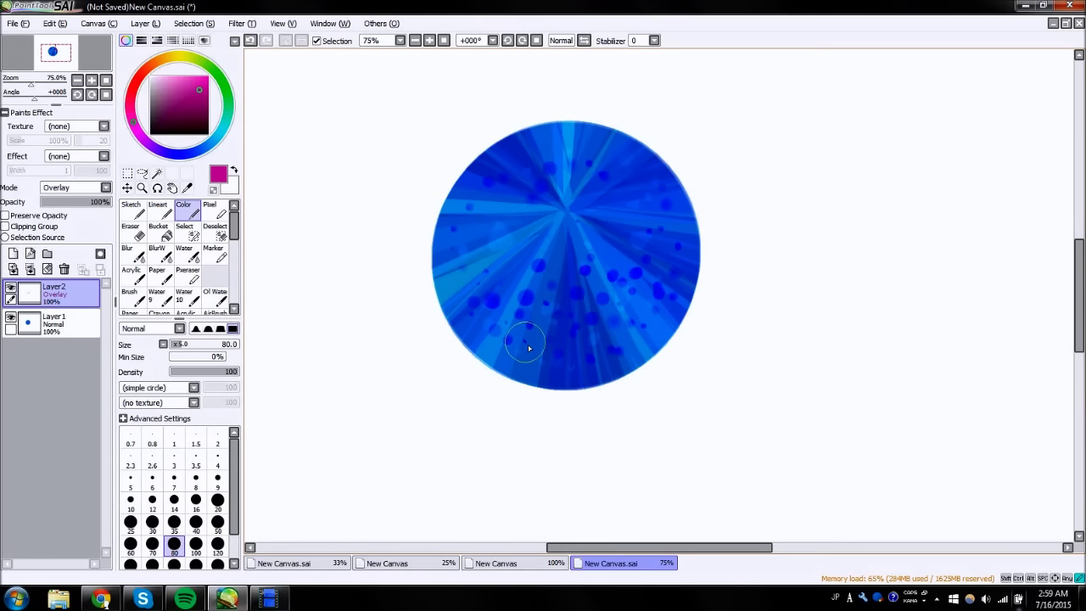
{"action": "left_click", "coordinate": [513, 365]}
{"action": "left_click", "coordinate": [591, 356]}
{"action": "left_click", "coordinate": [658, 333]}
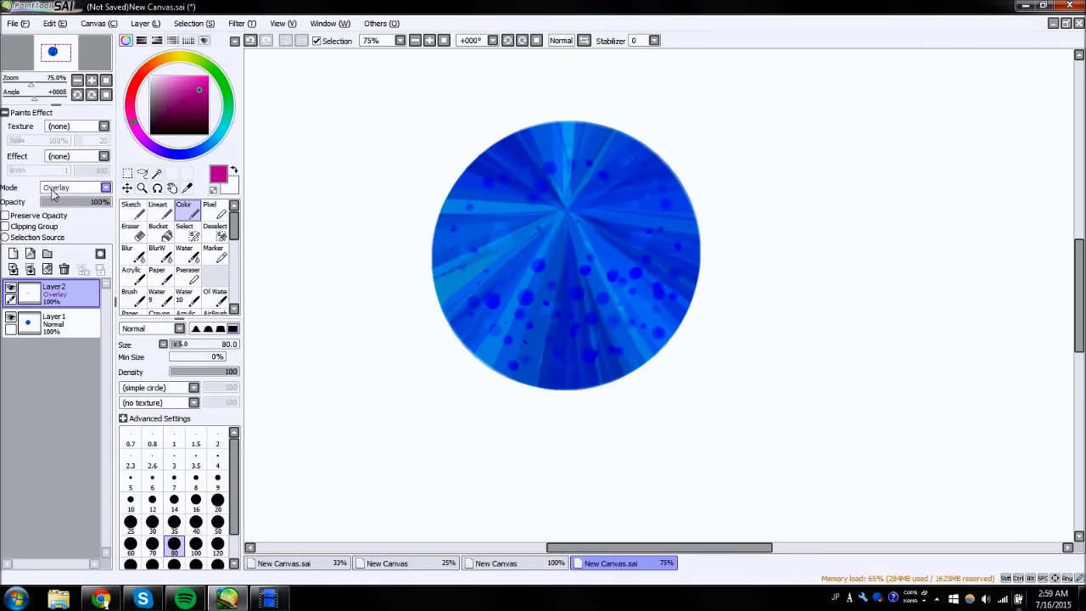
- Merge the Overlay spot layer down at 20% opacity and check the painting in a mirrored view
{"action": "left_click_drag", "start_coordinate": [68, 202], "coordinate": [53, 205]}
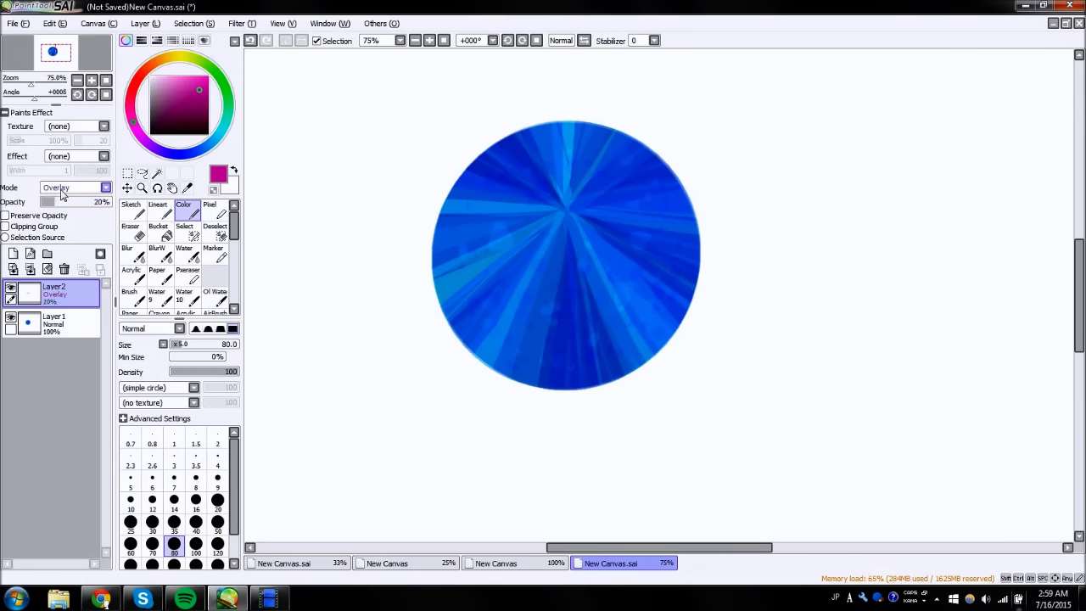
{"action": "left_click", "coordinate": [44, 270]}
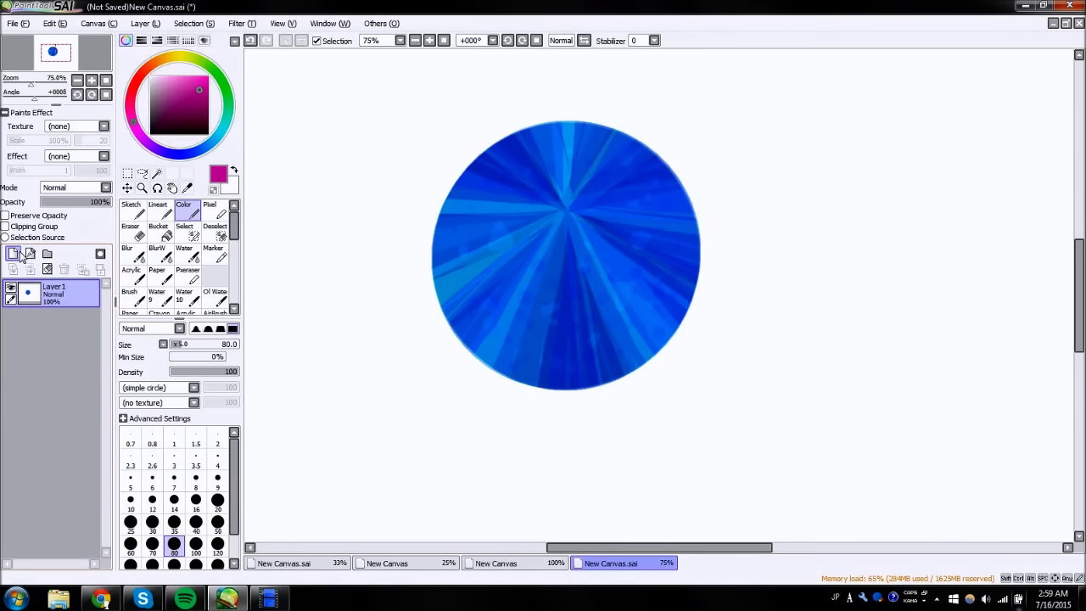
{"action": "left_click", "coordinate": [584, 42]}
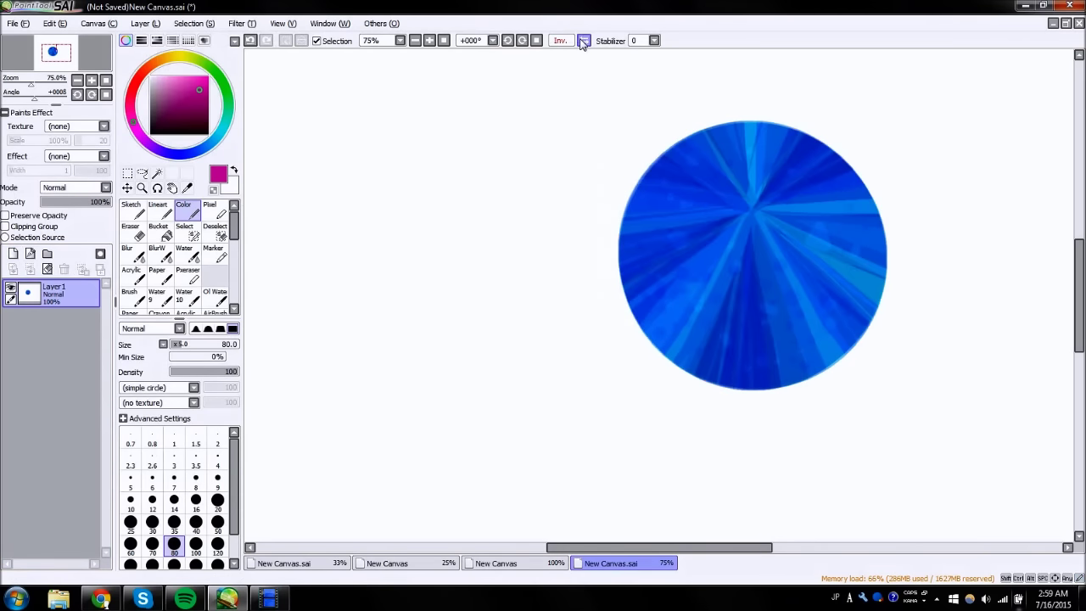
{"action": "left_click", "coordinate": [583, 42]}
- Paint short tapered cyan streaks scattered around the circle on a new layer
{"action": "left_click", "coordinate": [13, 255]}
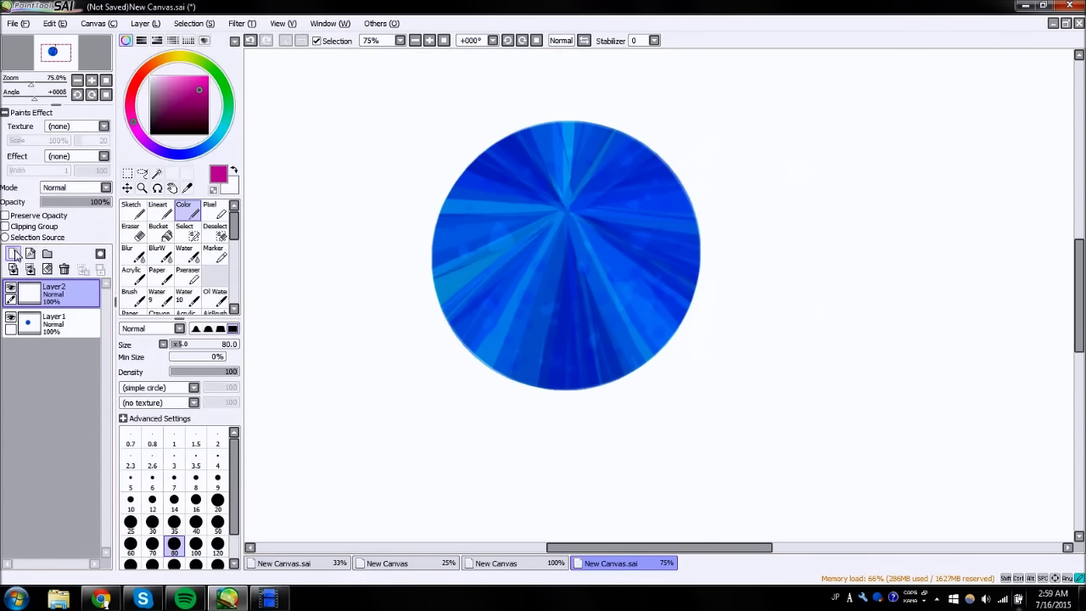
{"action": "left_click_drag", "start_coordinate": [202, 144], "coordinate": [224, 125]}
{"action": "left_click_drag", "start_coordinate": [182, 81], "coordinate": [186, 77]}
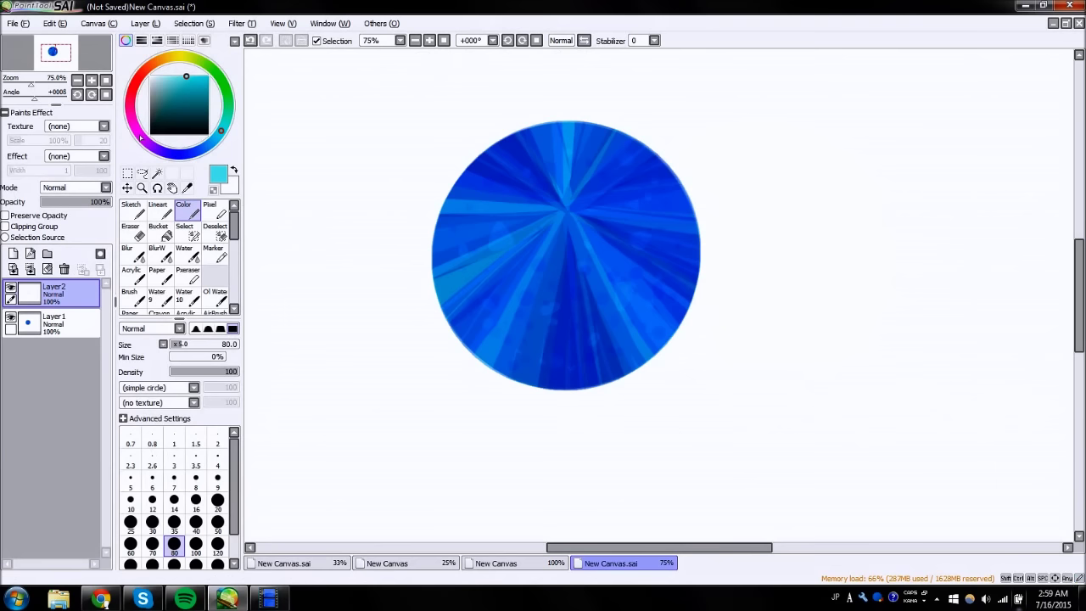
{"action": "left_click_drag", "start_coordinate": [513, 268], "coordinate": [509, 315]}
{"action": "left_click_drag", "start_coordinate": [625, 294], "coordinate": [583, 334]}
{"action": "left_click_drag", "start_coordinate": [584, 293], "coordinate": [561, 281]}
{"action": "left_click_drag", "start_coordinate": [634, 170], "coordinate": [655, 204]}
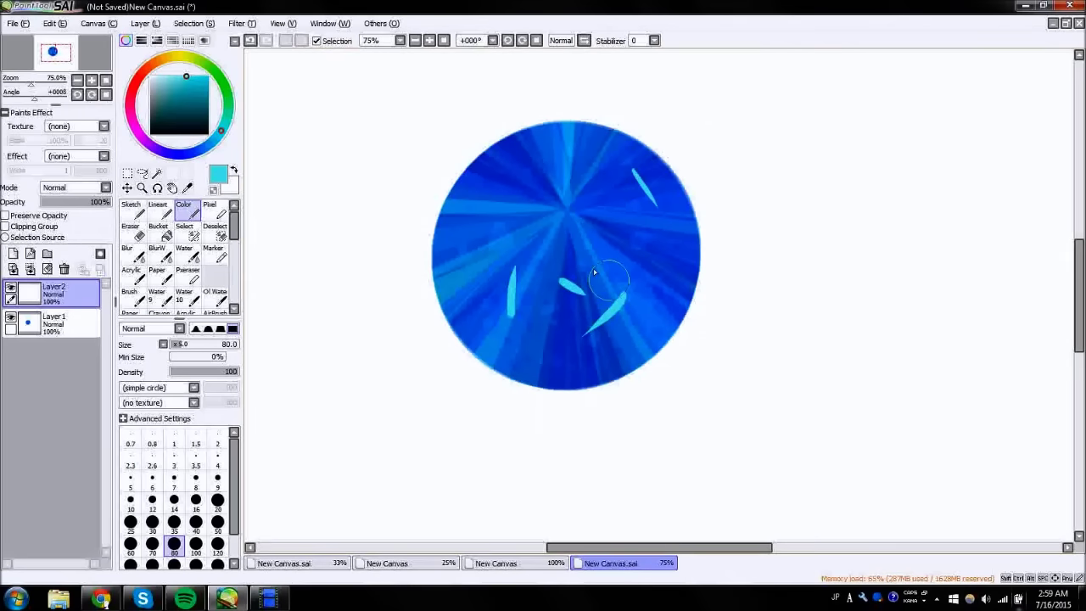
{"action": "left_click_drag", "start_coordinate": [482, 324], "coordinate": [509, 340]}
{"action": "left_click_drag", "start_coordinate": [671, 263], "coordinate": [664, 283]}
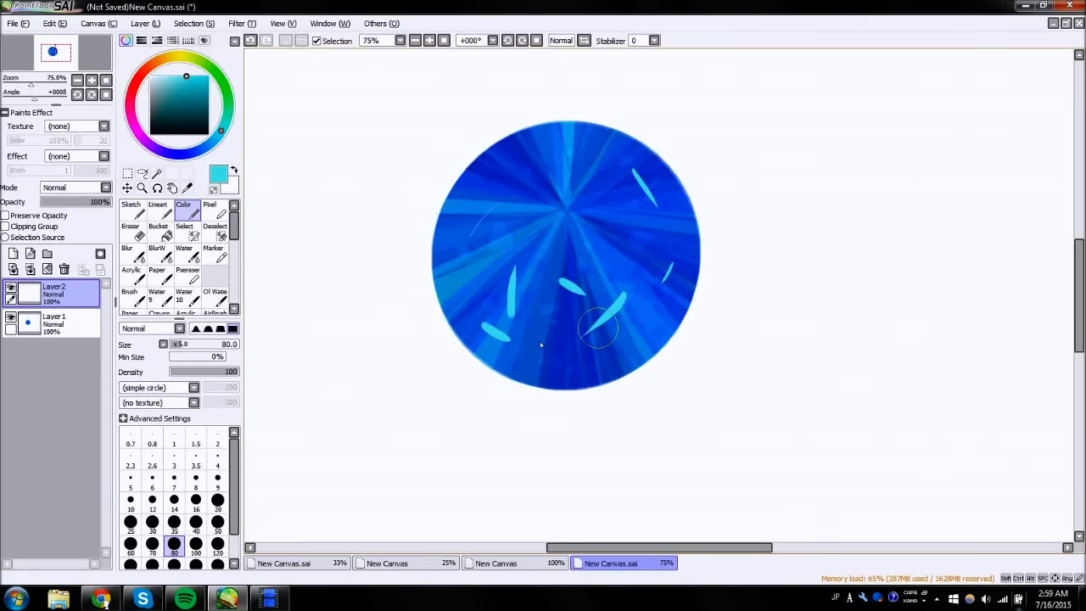
- Set the streak layer to Luminosity at 28% opacity and soften the streaks with the Water brush, checking the mirrored view
{"action": "left_click", "coordinate": [89, 187]}
{"action": "left_click", "coordinate": [60, 241]}
{"action": "left_click", "coordinate": [60, 202]}
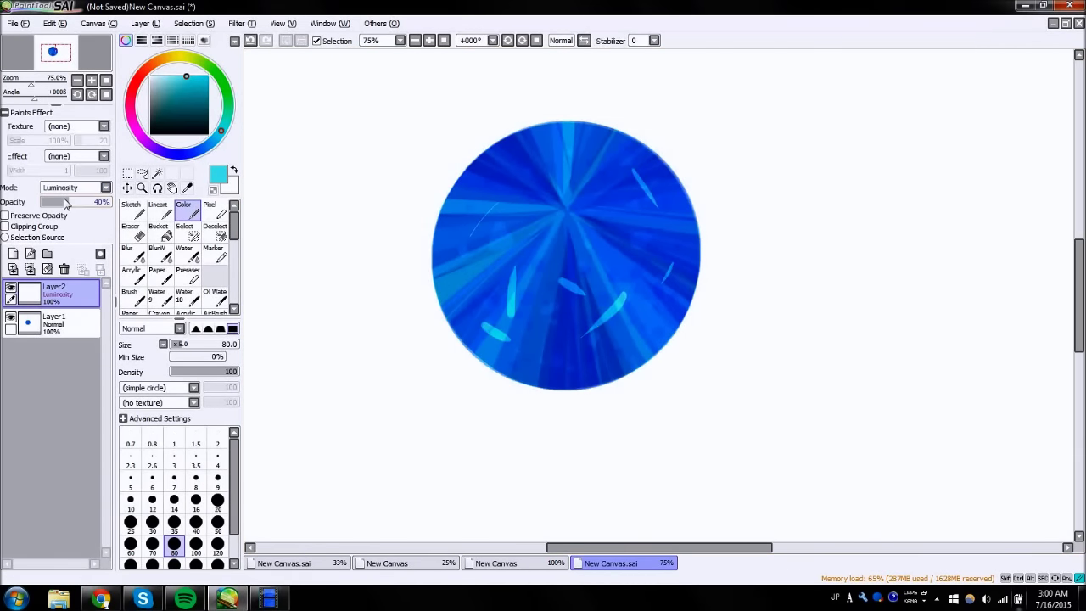
{"action": "left_click", "coordinate": [181, 250]}
{"action": "mouse_move", "coordinate": [499, 288]}
{"action": "left_mouse_down"}
{"action": "mouse_move", "coordinate": [524, 280]}
{"action": "mouse_move", "coordinate": [503, 343]}
{"action": "mouse_move", "coordinate": [618, 288]}
{"action": "mouse_move", "coordinate": [667, 223]}
{"action": "mouse_move", "coordinate": [637, 170]}
{"action": "mouse_move", "coordinate": [674, 272]}
{"action": "left_mouse_up"}
{"action": "left_click", "coordinate": [584, 41]}
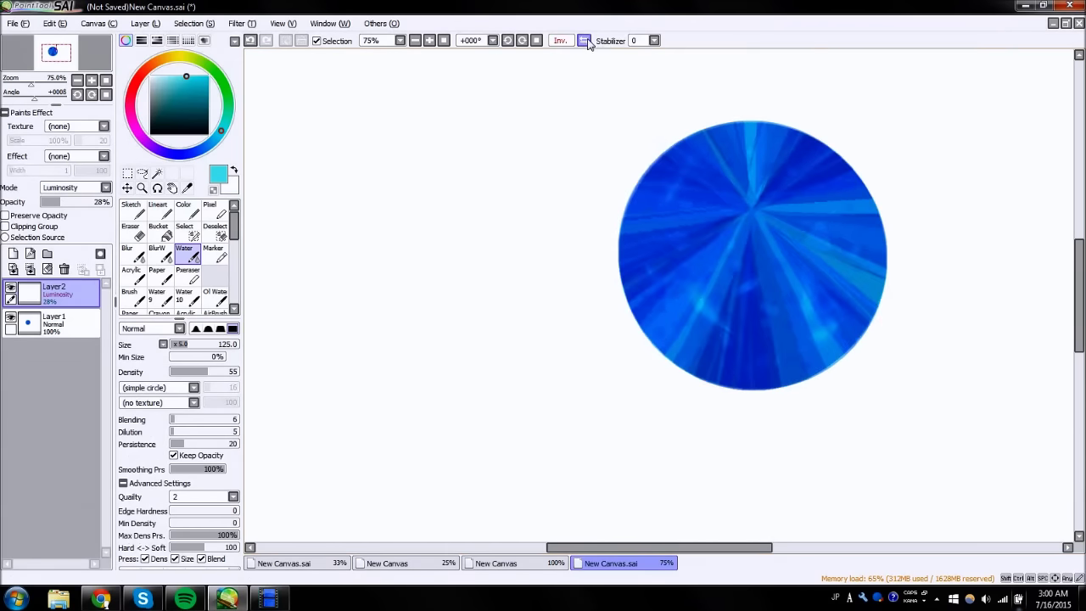
{"action": "left_click", "coordinate": [584, 41]}
- Add a thin cyan streak in the circle's upper left and blend it with the Water brush, checking the mirrored view
{"action": "left_click", "coordinate": [183, 208]}
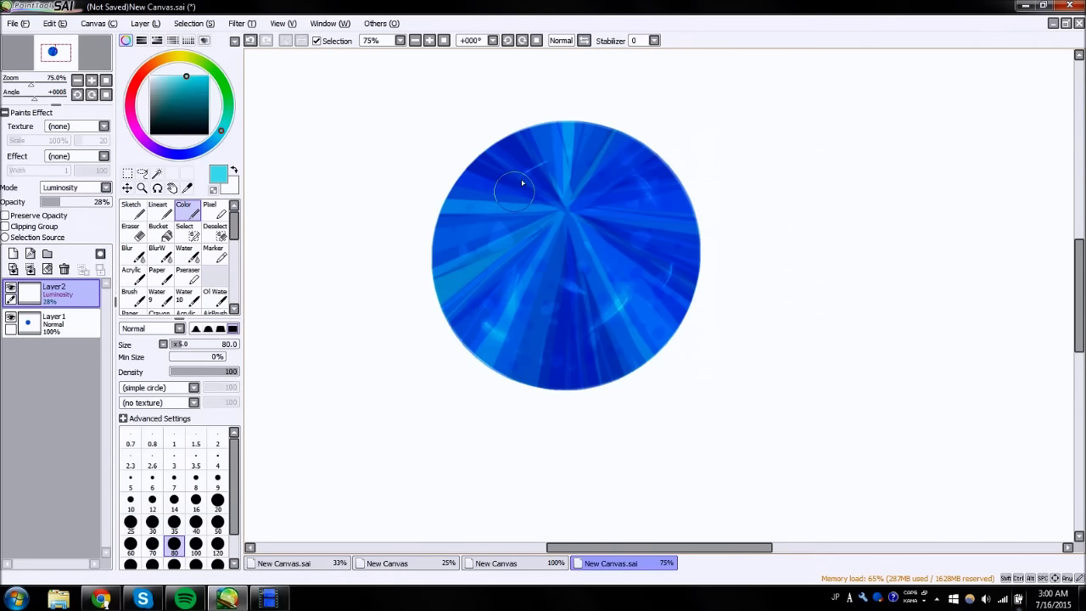
{"action": "mouse_move", "coordinate": [543, 160]}
{"action": "left_mouse_down"}
{"action": "mouse_move", "coordinate": [526, 173]}
{"action": "mouse_move", "coordinate": [547, 162]}
{"action": "left_mouse_up"}
{"action": "left_click", "coordinate": [191, 254]}
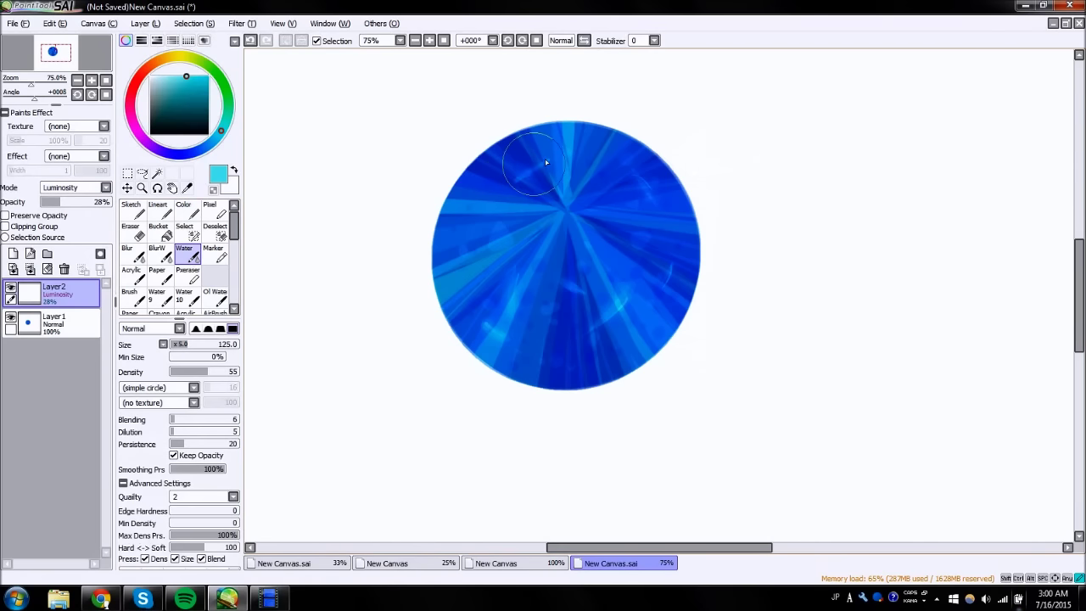
{"action": "left_click", "coordinate": [583, 41]}
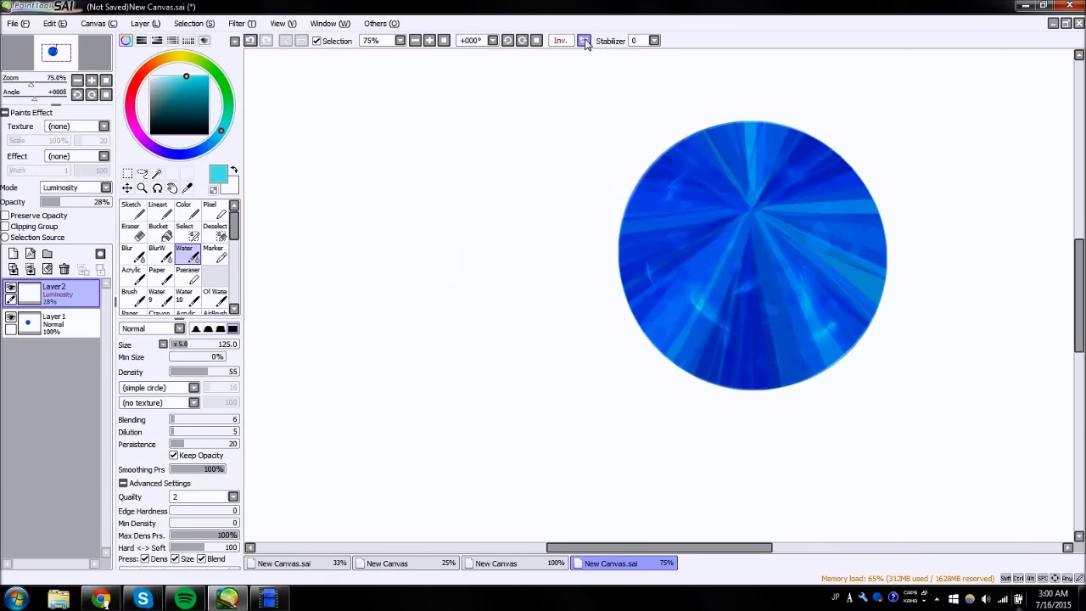
{"action": "left_click", "coordinate": [584, 41]}
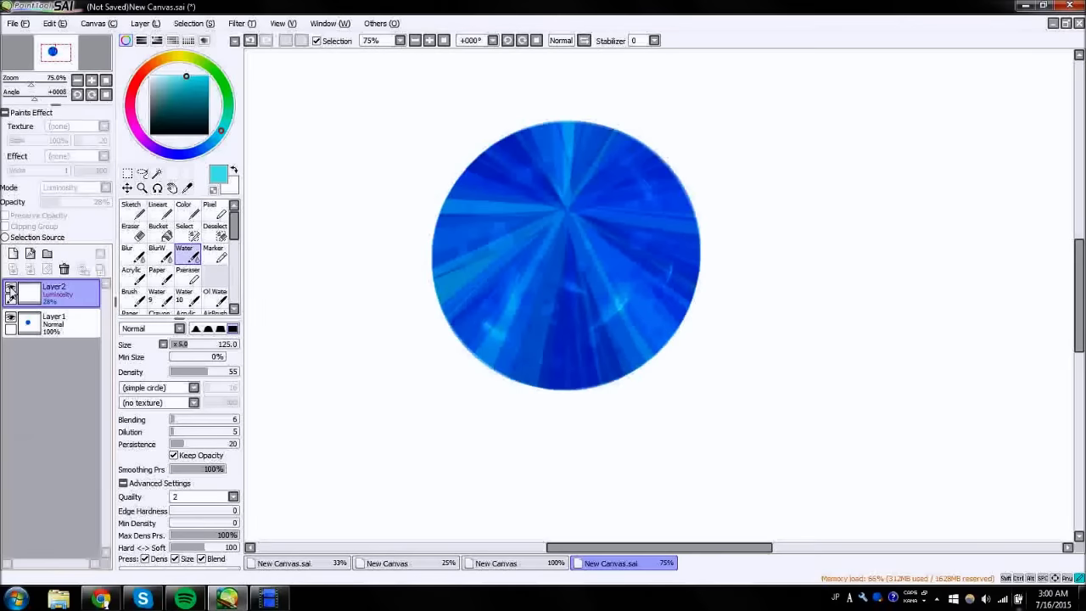
- Merge the streak layer down and prepare a white Color brush at size 235 on a new layer
{"action": "left_click", "coordinate": [32, 269]}
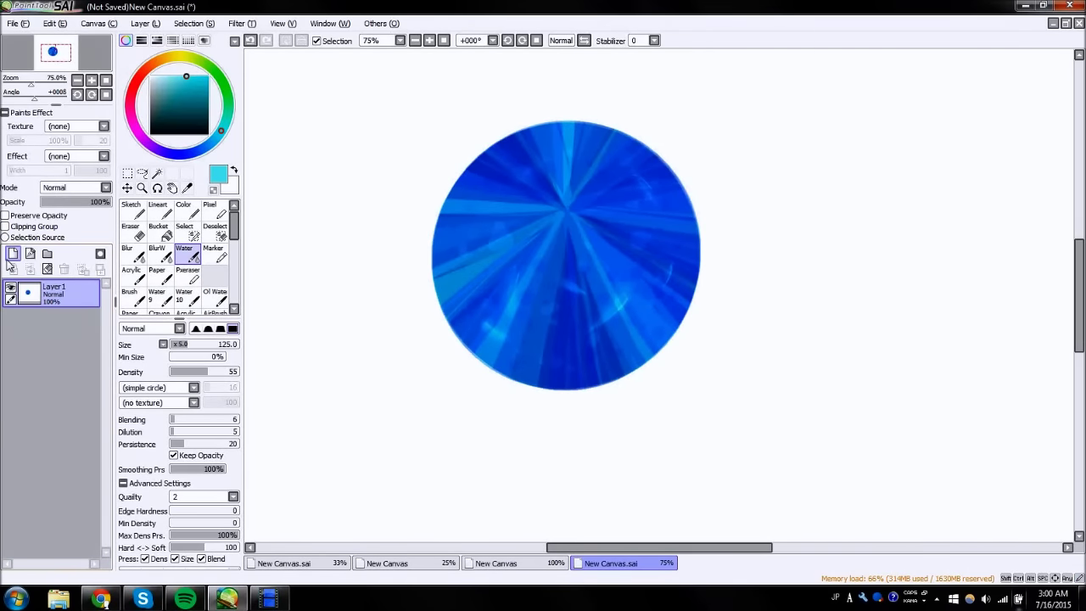
{"action": "left_click", "coordinate": [12, 253]}
{"action": "left_click", "coordinate": [175, 88]}
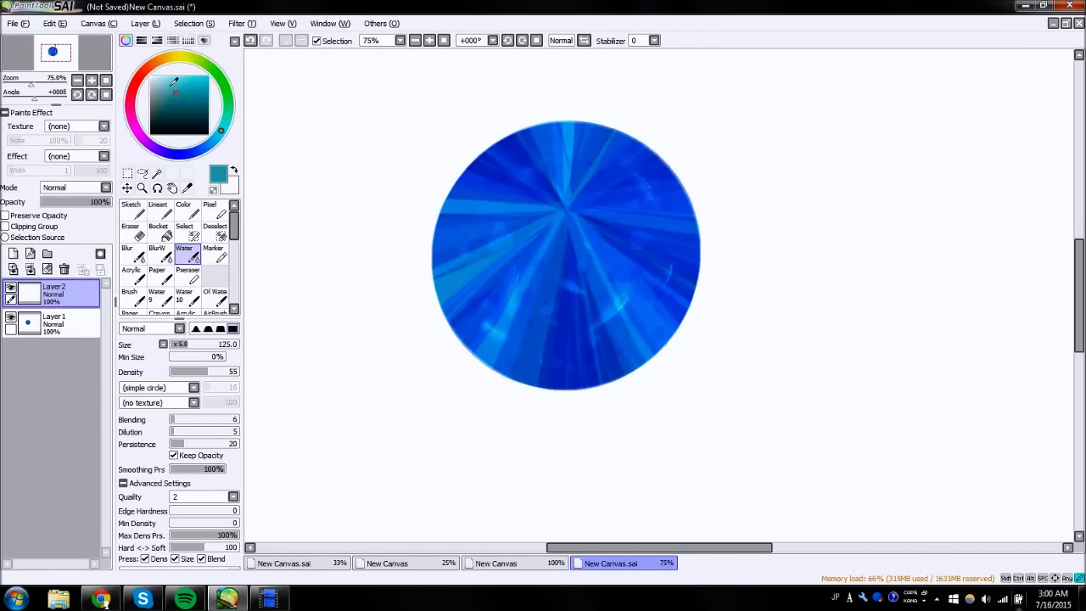
{"action": "left_click", "coordinate": [184, 209]}
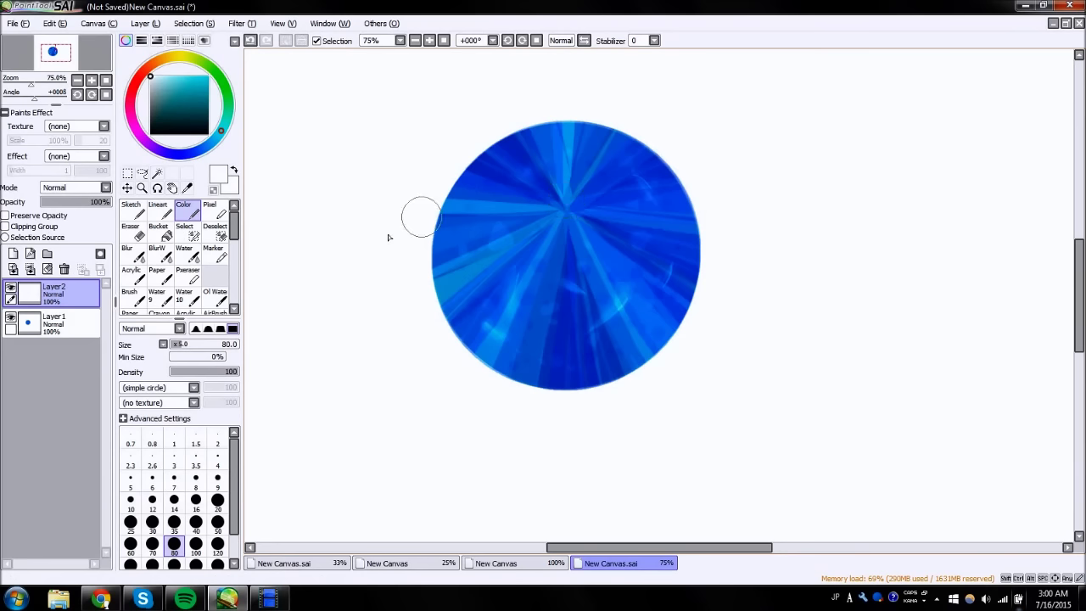
{"action": "left_click_drag", "start_coordinate": [202, 344], "coordinate": [214, 347]}
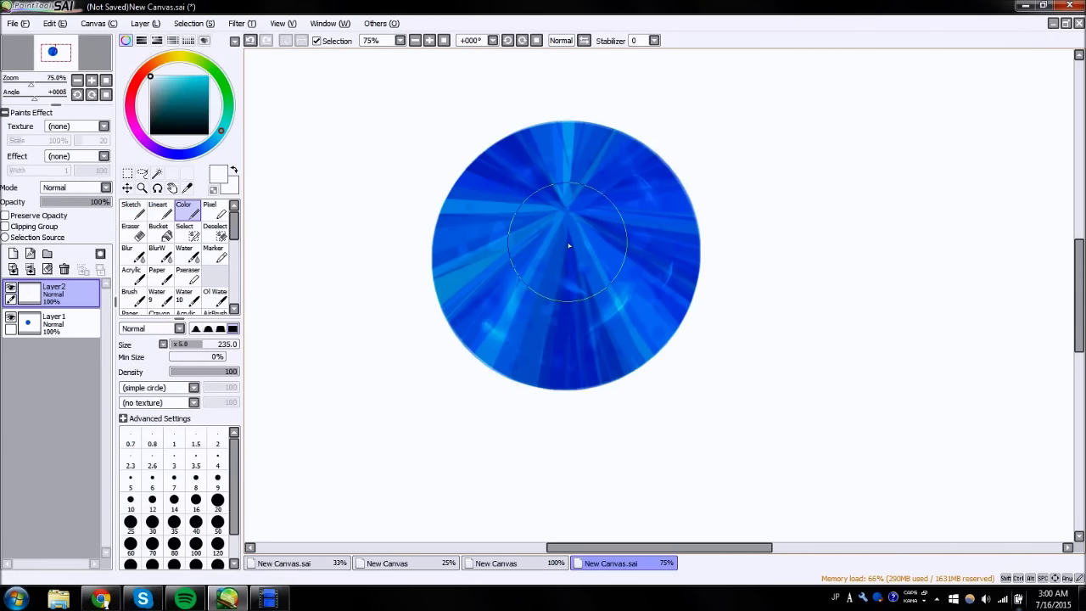
{"action": "left_click_drag", "start_coordinate": [569, 245], "coordinate": [572, 246]}
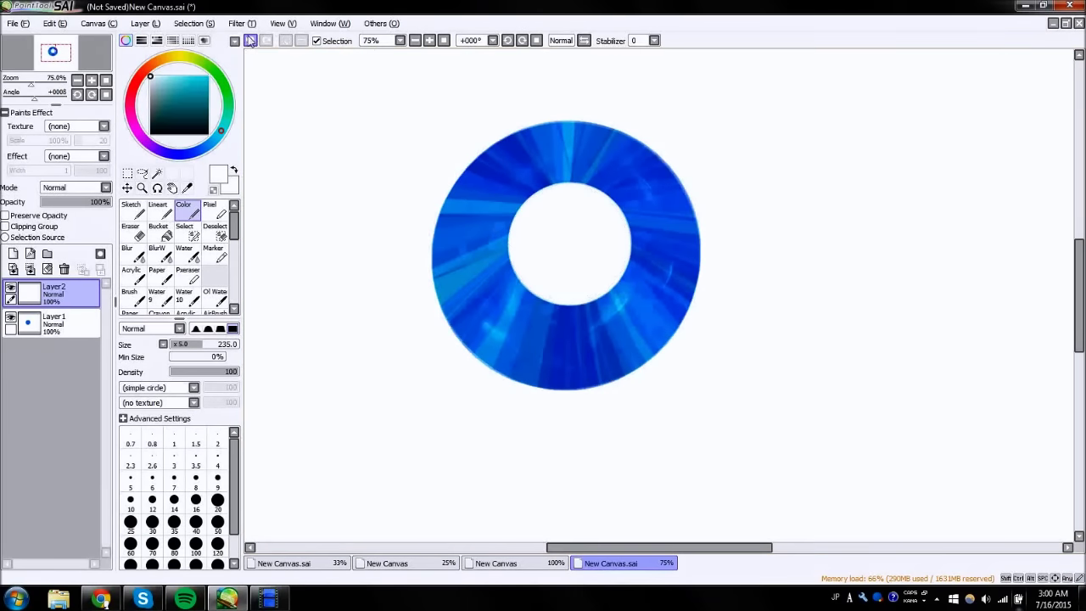
{"action": "left_click", "coordinate": [250, 40]}
{"action": "left_click_drag", "start_coordinate": [567, 205], "coordinate": [568, 207]}
{"action": "left_click_drag", "start_coordinate": [72, 205], "coordinate": [66, 209]}
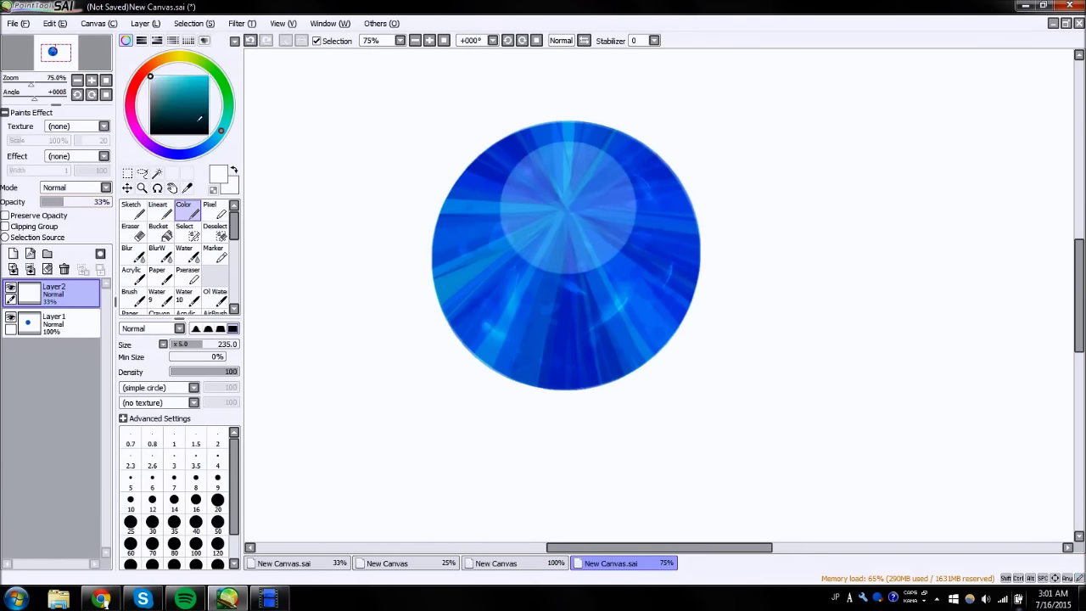
{"action": "left_click", "coordinate": [46, 269]}
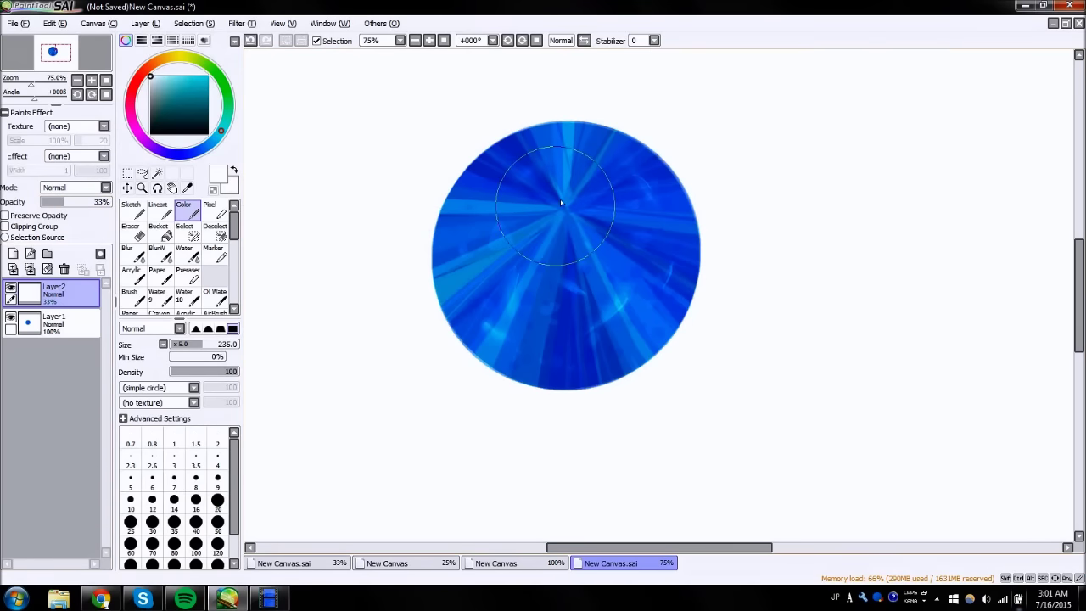
- Paint a solid white inverted triangle highlight over the circle's upper centre and set its layer's opacity to 78%
{"action": "mouse_move", "coordinate": [521, 174]}
{"action": "left_mouse_down"}
{"action": "mouse_move", "coordinate": [574, 253]}
{"action": "mouse_move", "coordinate": [630, 195]}
{"action": "left_mouse_up"}
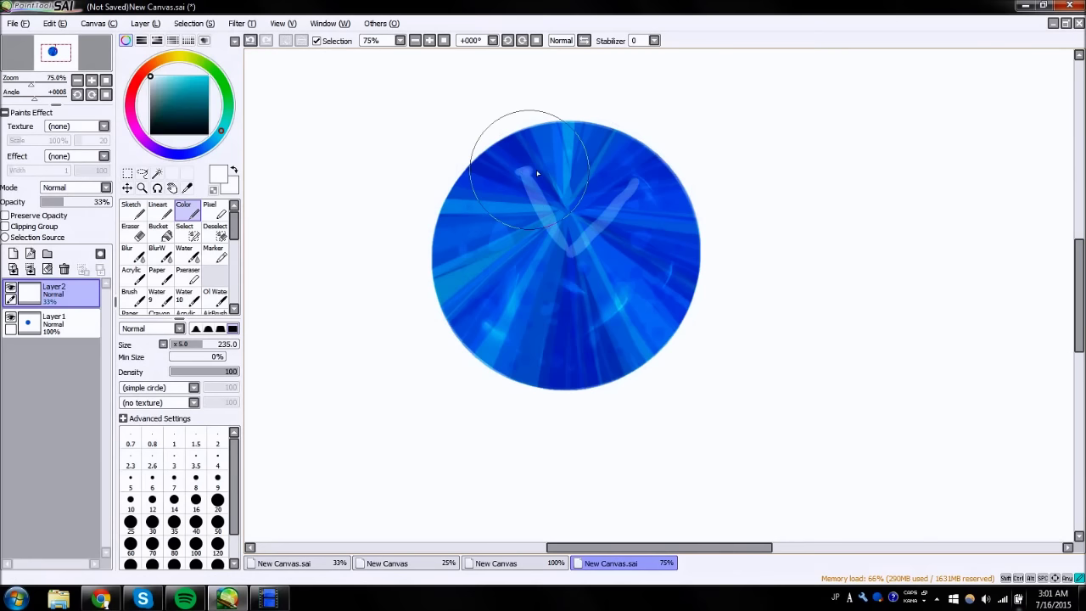
{"action": "mouse_move", "coordinate": [519, 172]}
{"action": "left_mouse_down"}
{"action": "mouse_move", "coordinate": [635, 166]}
{"action": "mouse_move", "coordinate": [625, 179]}
{"action": "left_mouse_up"}
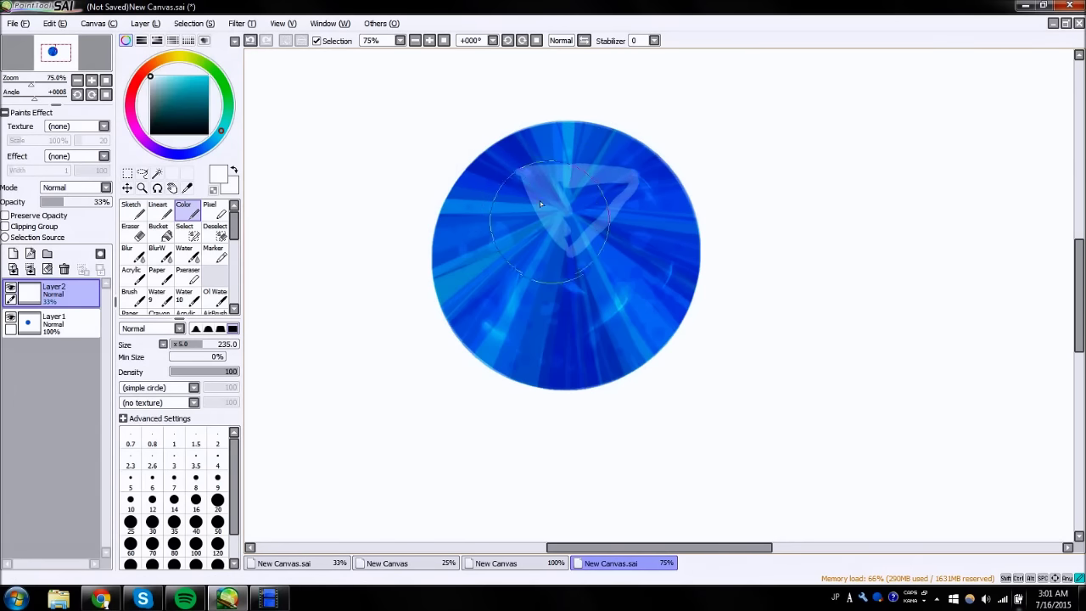
{"action": "left_click", "coordinate": [92, 205]}
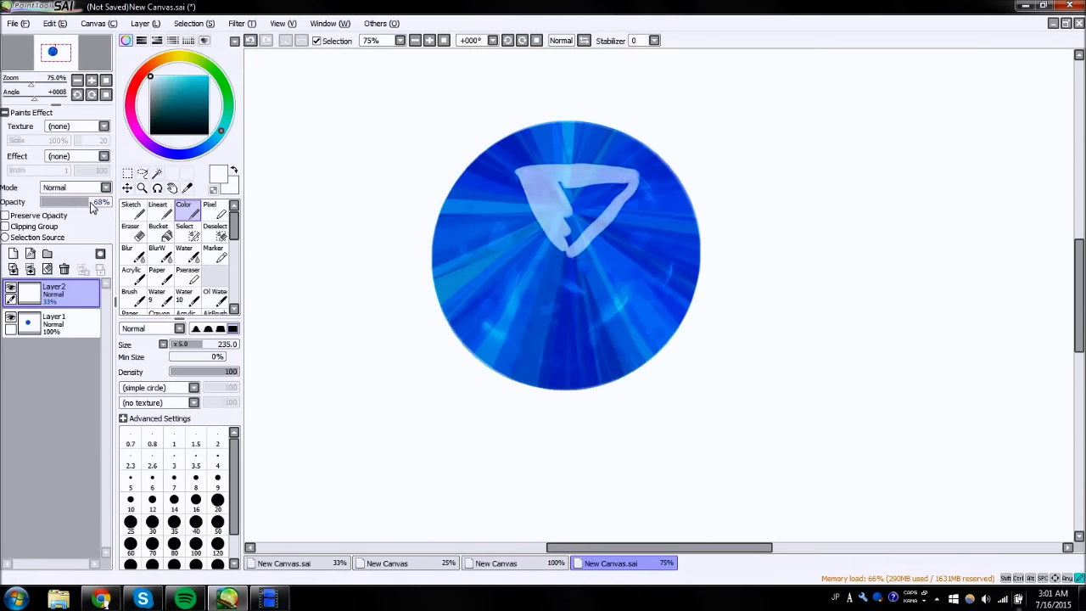
{"action": "left_click_drag", "start_coordinate": [91, 207], "coordinate": [100, 205]}
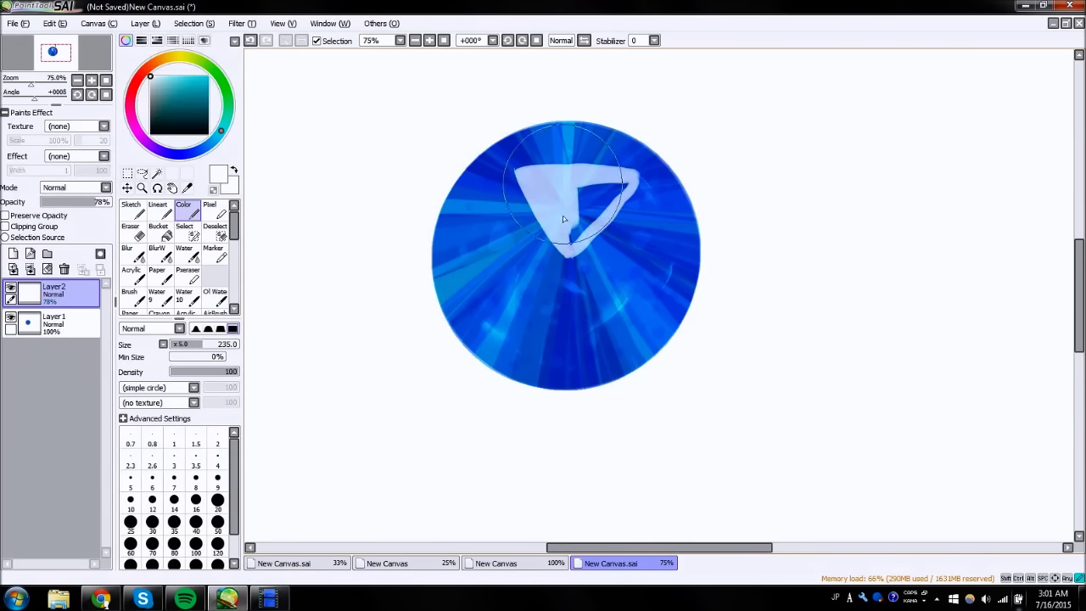
{"action": "mouse_move", "coordinate": [563, 219]}
{"action": "left_mouse_down"}
{"action": "mouse_move", "coordinate": [586, 202]}
{"action": "mouse_move", "coordinate": [591, 224]}
{"action": "mouse_move", "coordinate": [601, 188]}
{"action": "mouse_move", "coordinate": [628, 186]}
{"action": "left_mouse_up"}
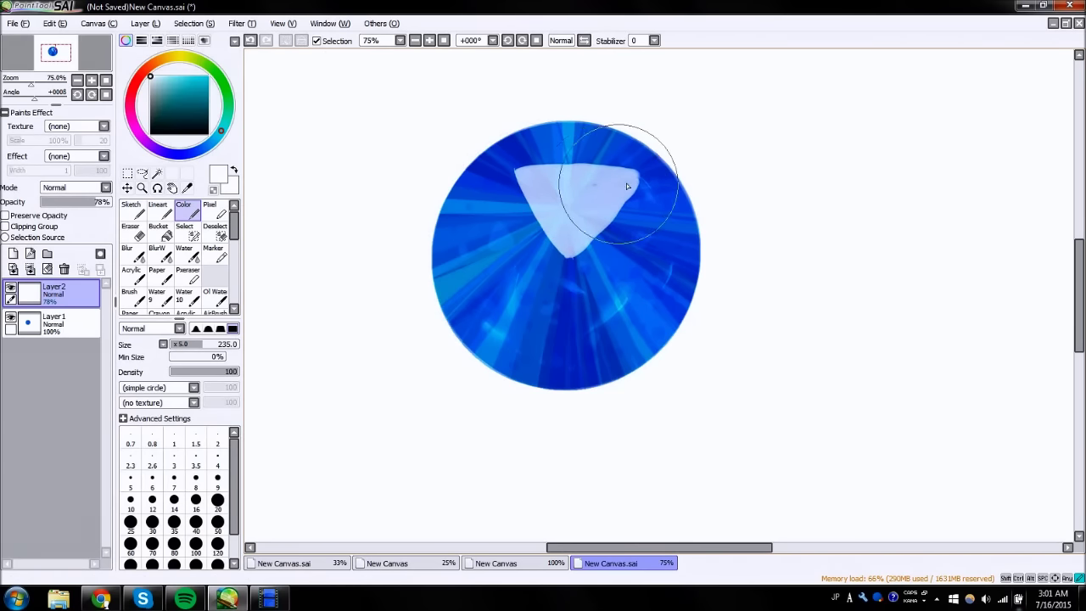
{"action": "left_click_drag", "start_coordinate": [515, 169], "coordinate": [582, 165]}
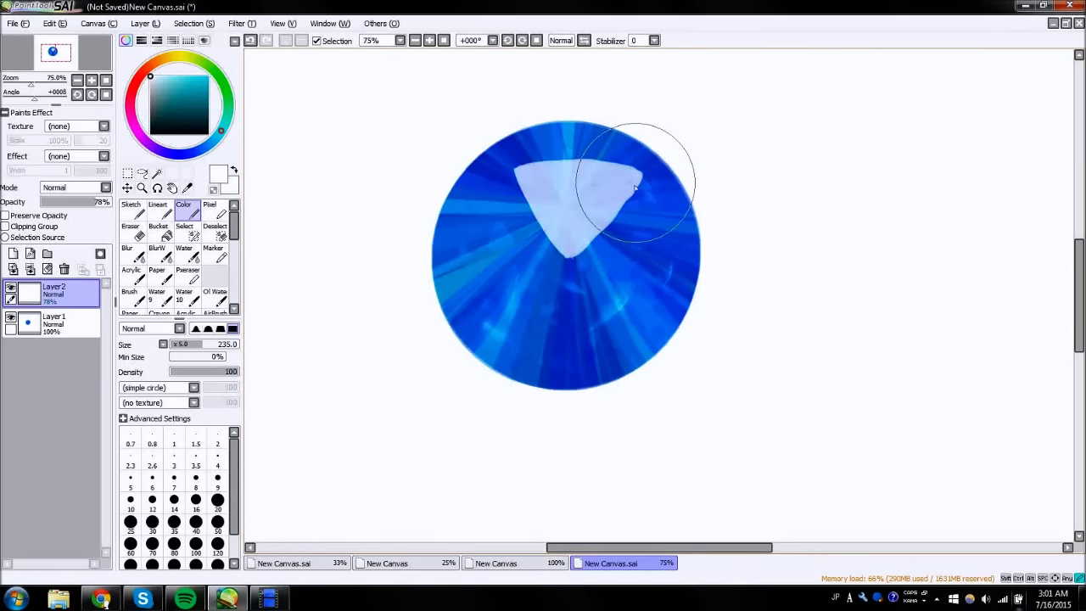
- Free Deform the white triangle highlight by shifting its corners slightly to even out its shape, checking the mirrored view
{"action": "left_click", "coordinate": [583, 42]}
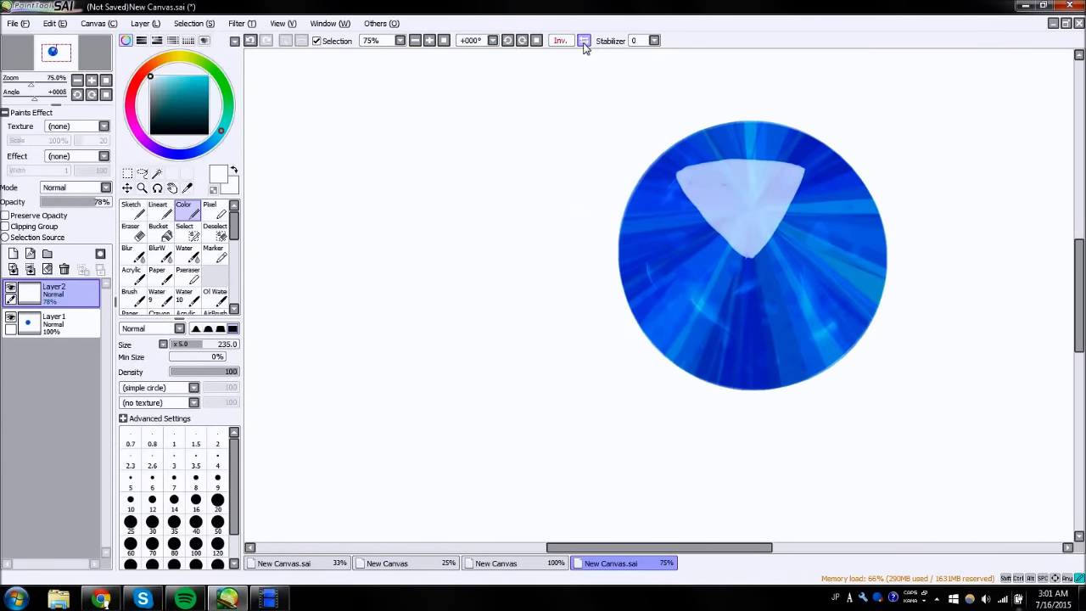
{"action": "left_click", "coordinate": [583, 42]}
{"action": "left_click", "coordinate": [127, 173]}
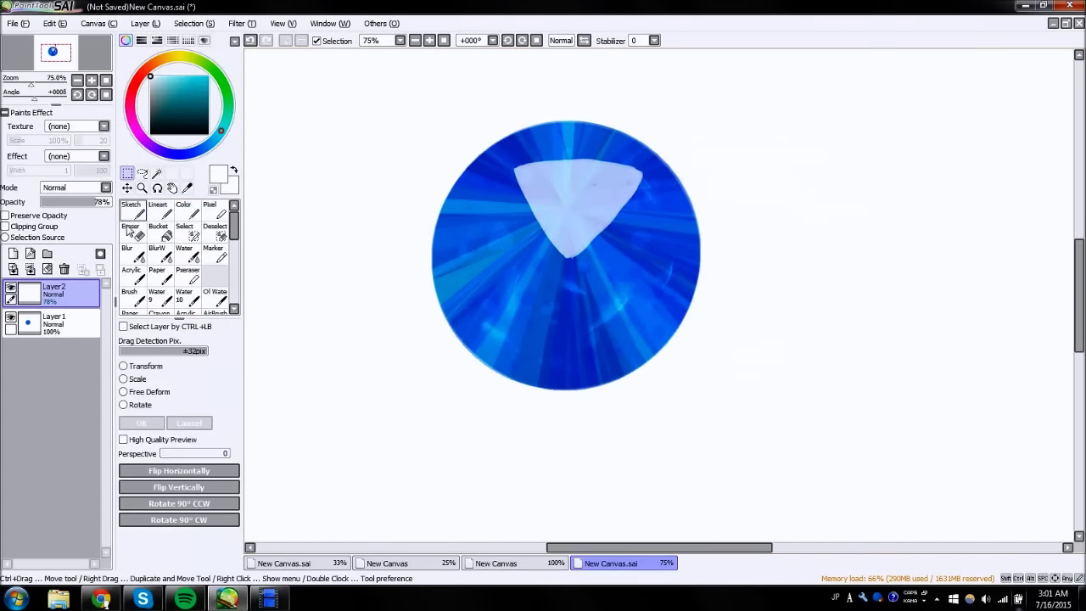
{"action": "left_click", "coordinate": [124, 392]}
{"action": "left_click_drag", "start_coordinate": [642, 211], "coordinate": [630, 211]}
{"action": "left_click_drag", "start_coordinate": [514, 259], "coordinate": [521, 258]}
{"action": "left_click_drag", "start_coordinate": [512, 159], "coordinate": [507, 161]}
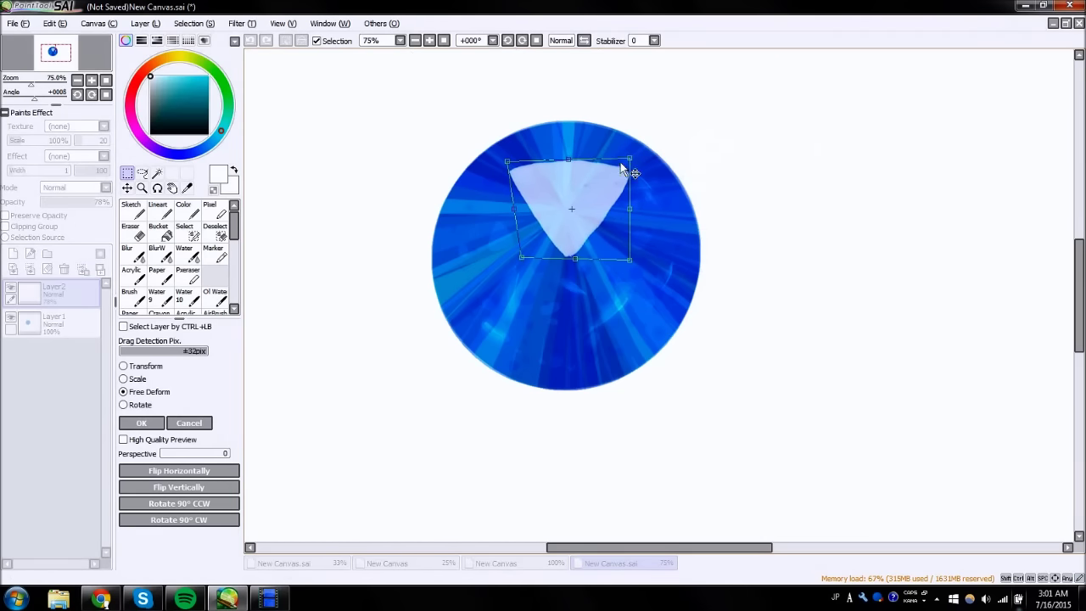
{"action": "left_click", "coordinate": [583, 39]}
{"action": "left_click", "coordinate": [583, 40]}
{"action": "left_click", "coordinate": [585, 41]}
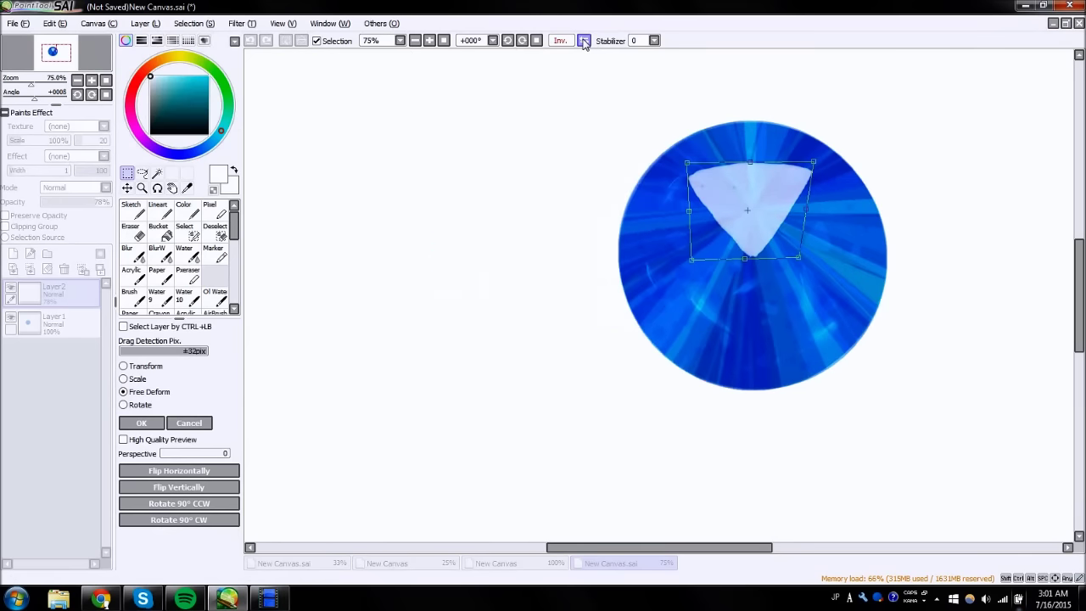
{"action": "left_click", "coordinate": [584, 41]}
{"action": "left_click", "coordinate": [134, 425]}
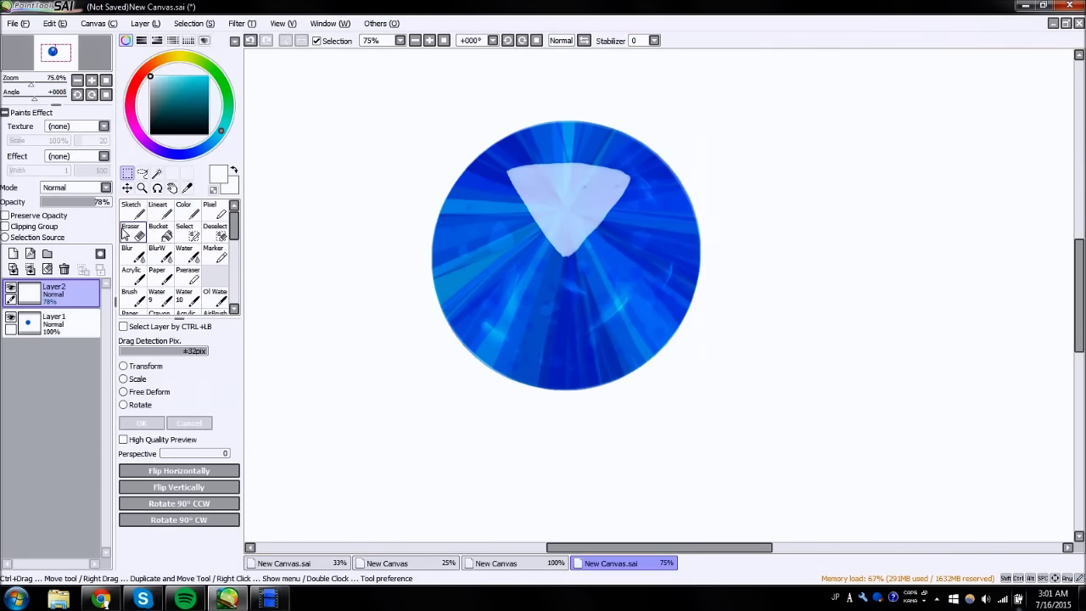
- Straighten the white triangle's edges and sharpen its corners with the Eraser, comparing the mirrored view and the hidden layer
{"action": "key", "text": "e"}
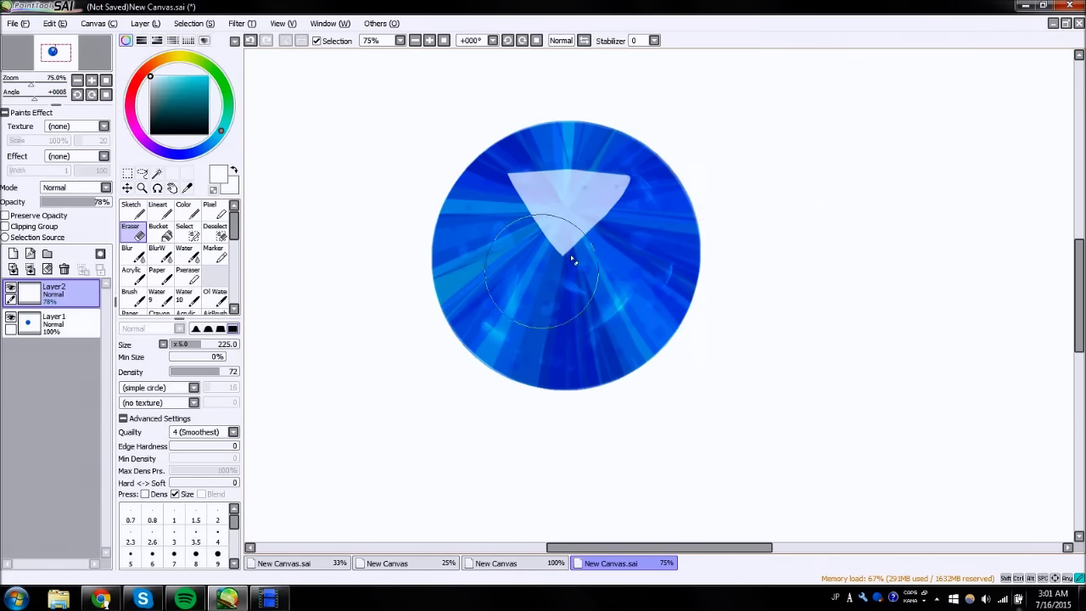
{"action": "left_click", "coordinate": [584, 40]}
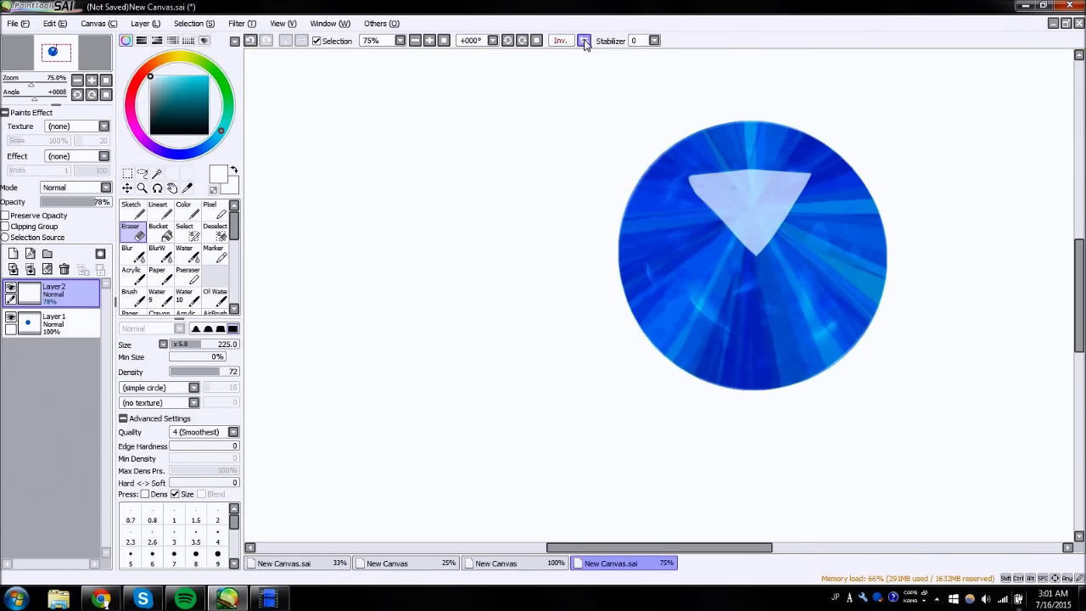
{"action": "left_click", "coordinate": [584, 41]}
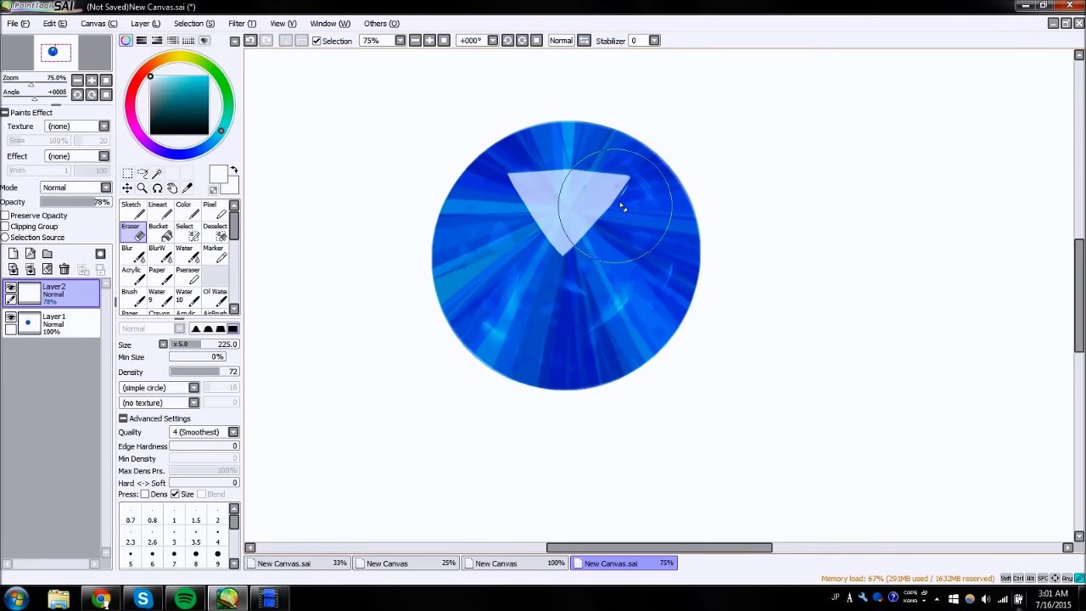
{"action": "left_click", "coordinate": [10, 288]}
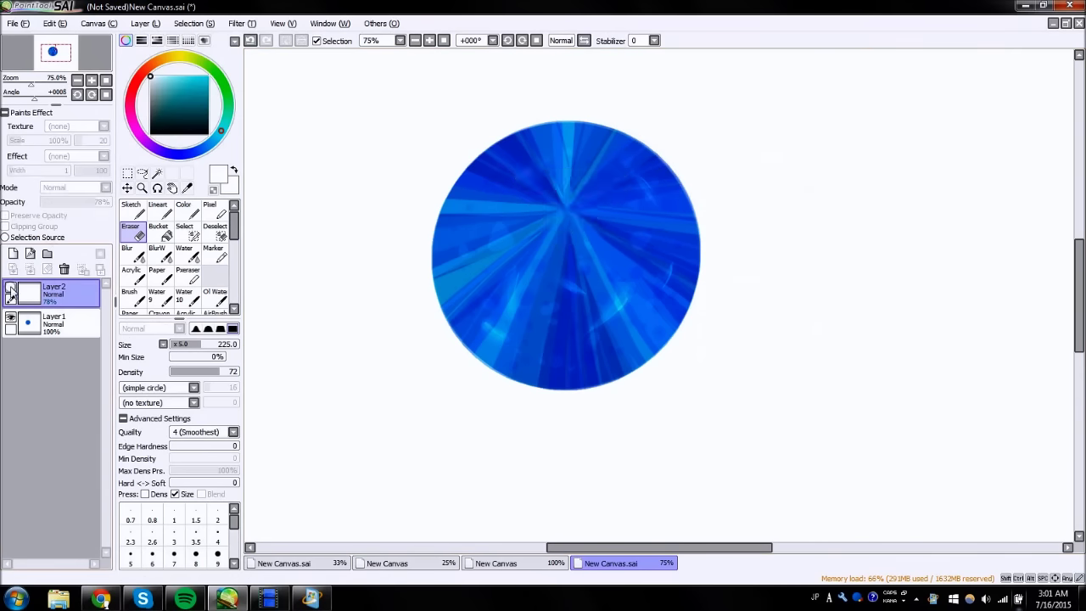
{"action": "left_click", "coordinate": [11, 287]}
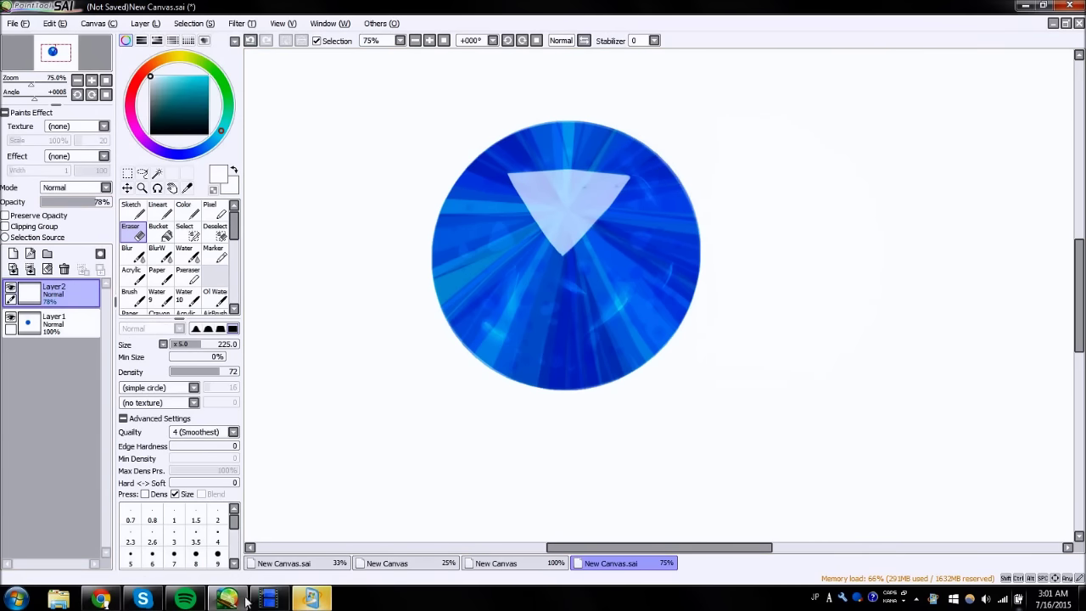
- Choose a longer reminder delay in the Windows Update restart dialog and postpone the restart
{"action": "left_click", "coordinate": [580, 327]}
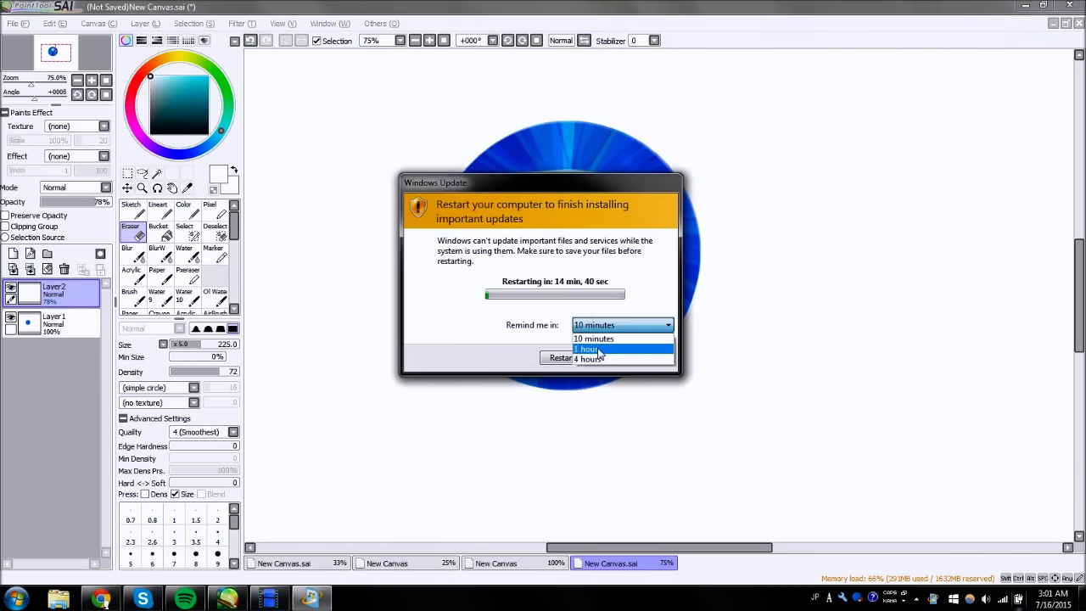
{"action": "left_click", "coordinate": [585, 355]}
{"action": "left_click", "coordinate": [649, 357]}
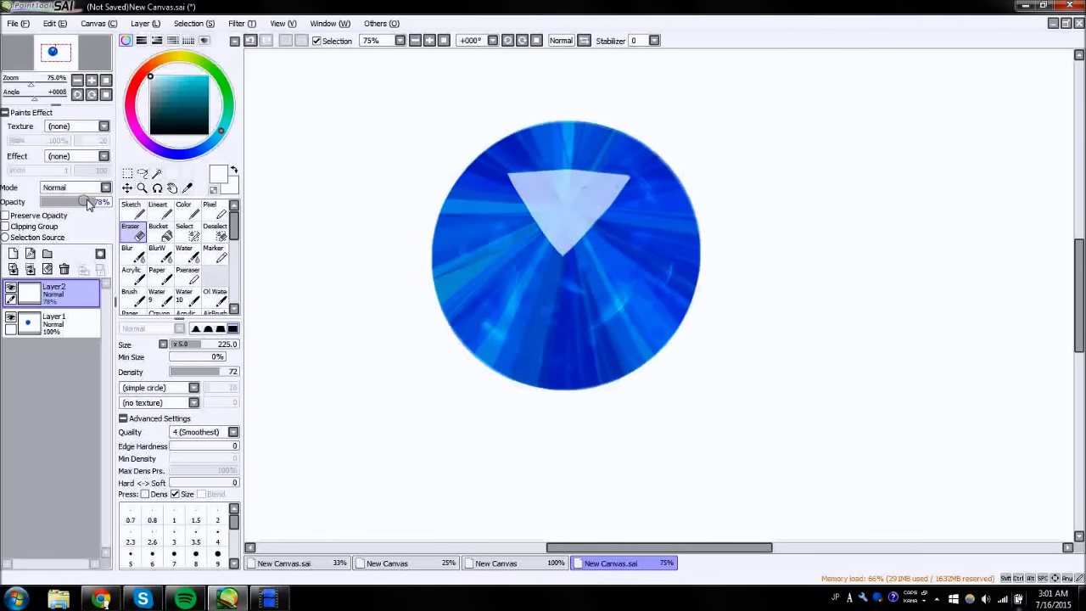
- Set the triangle layer's opacity to 33% and add a new layer beneath it, clipped to the circle layer
{"action": "left_click_drag", "start_coordinate": [88, 205], "coordinate": [65, 206]}
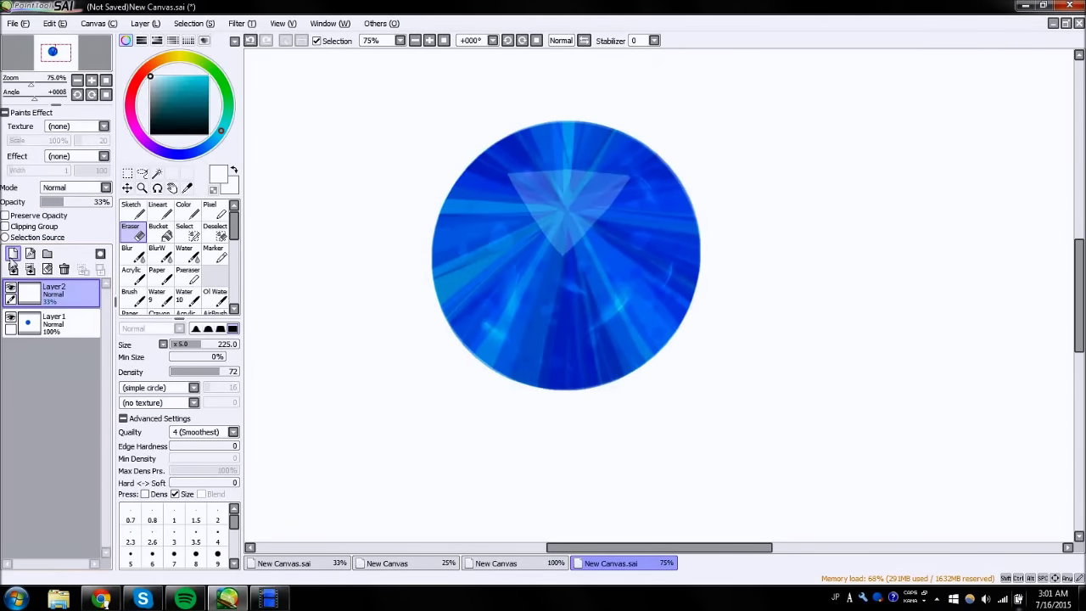
{"action": "left_click", "coordinate": [13, 255]}
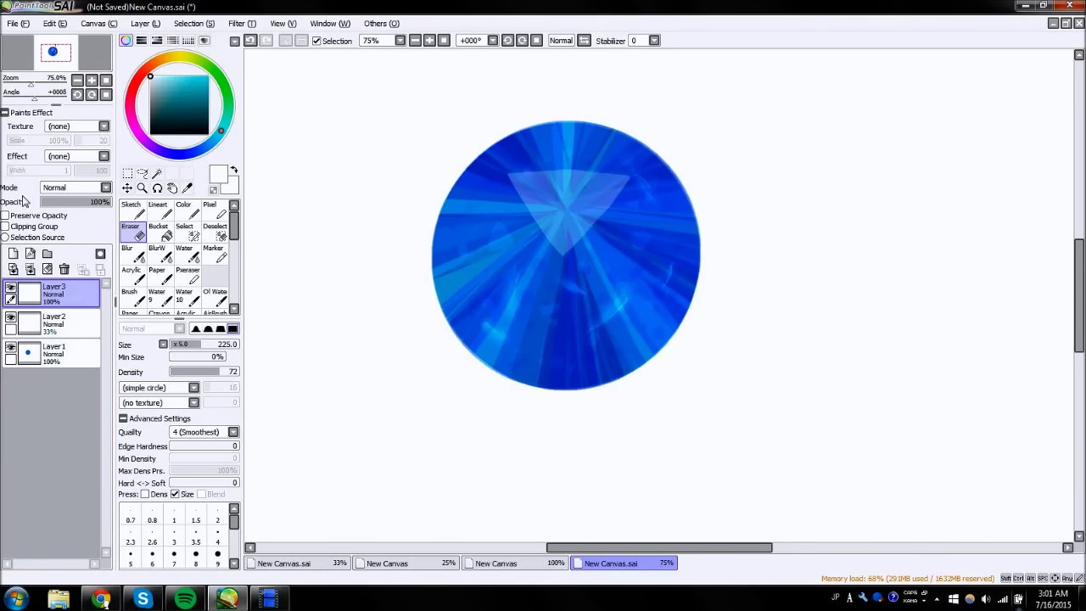
{"action": "left_click", "coordinate": [139, 66]}
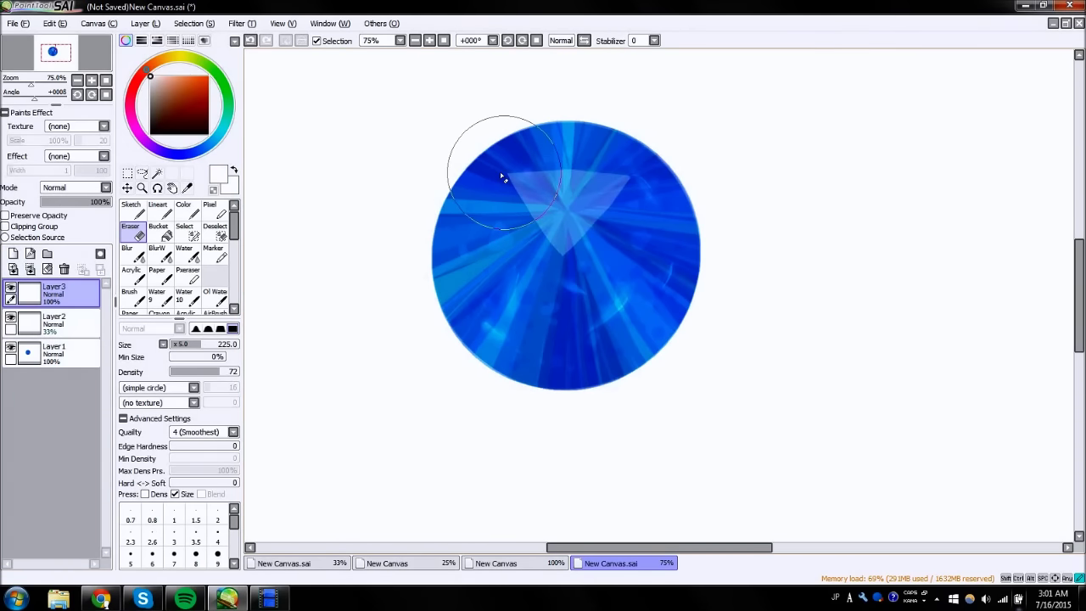
{"action": "left_click", "coordinate": [183, 209]}
{"action": "left_click", "coordinate": [5, 226]}
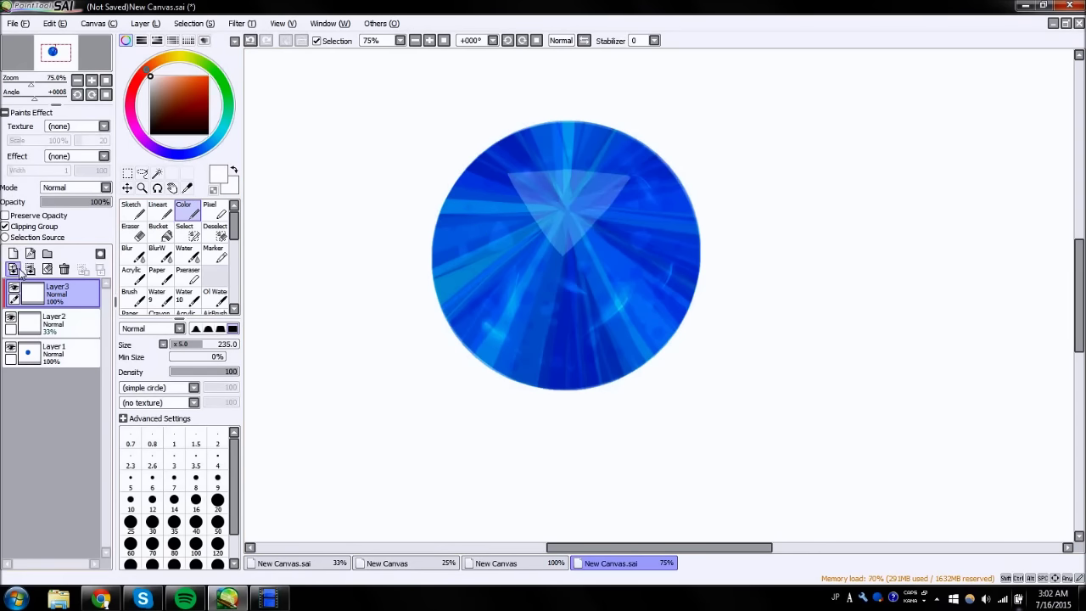
{"action": "left_click", "coordinate": [6, 225]}
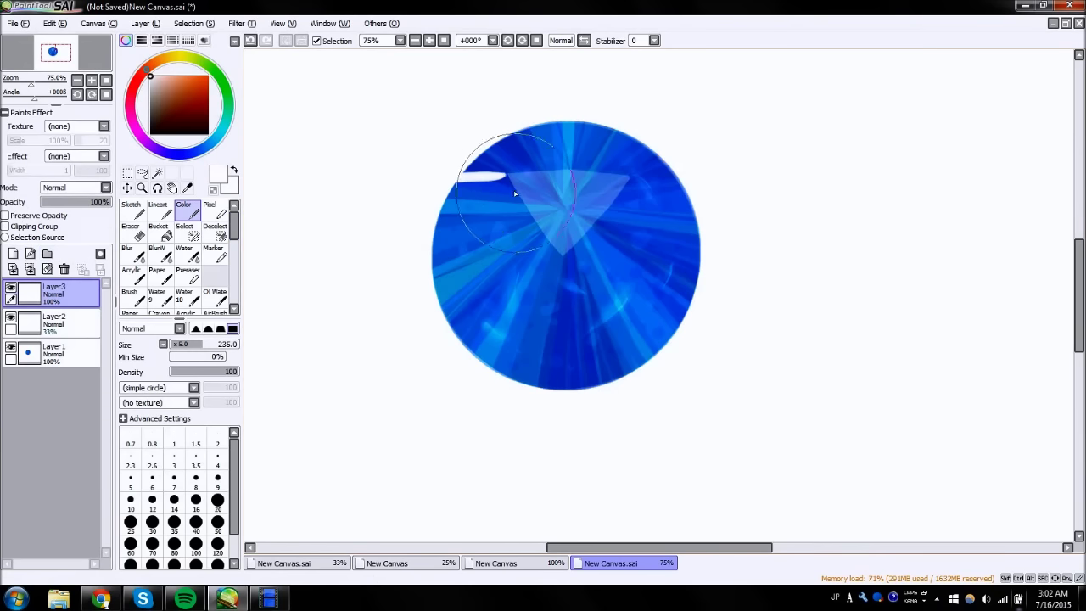
{"action": "left_click_drag", "start_coordinate": [53, 292], "coordinate": [49, 334]}
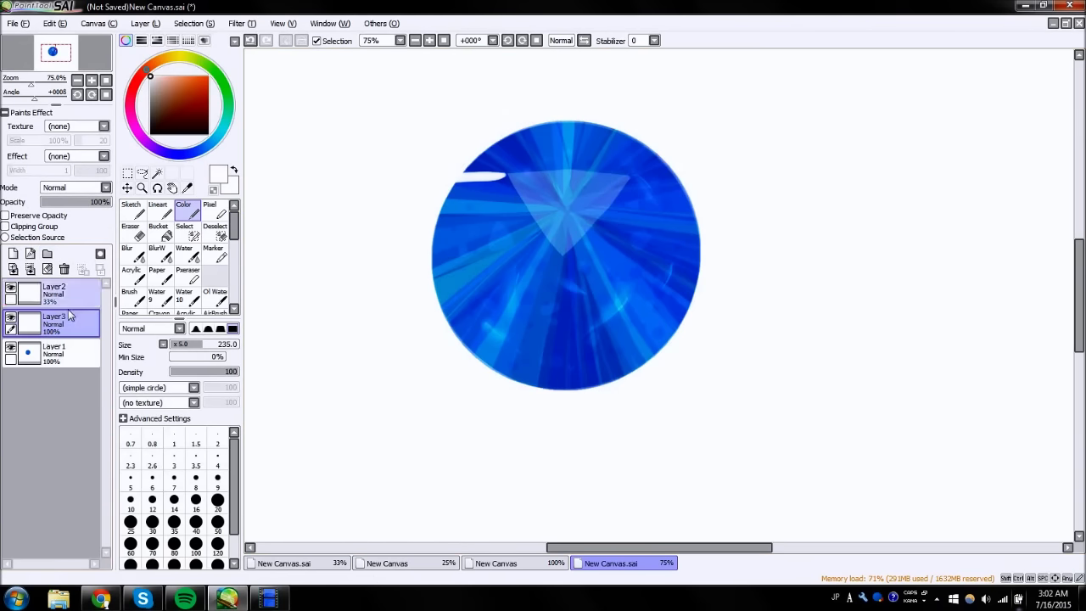
{"action": "left_click", "coordinate": [5, 225]}
- Fill the circle's left part with white, bordered by the triangle's left edge and a line down to the circle's bottom, cleaning its edges with the Eraser
{"action": "left_click_drag", "start_coordinate": [505, 177], "coordinate": [539, 231]}
{"action": "mouse_move", "coordinate": [512, 187]}
{"action": "left_mouse_down"}
{"action": "mouse_move", "coordinate": [555, 251]}
{"action": "mouse_move", "coordinate": [519, 424]}
{"action": "left_mouse_up"}
{"action": "mouse_move", "coordinate": [557, 271]}
{"action": "left_mouse_down"}
{"action": "mouse_move", "coordinate": [538, 407]}
{"action": "mouse_move", "coordinate": [515, 242]}
{"action": "mouse_move", "coordinate": [541, 244]}
{"action": "left_mouse_up"}
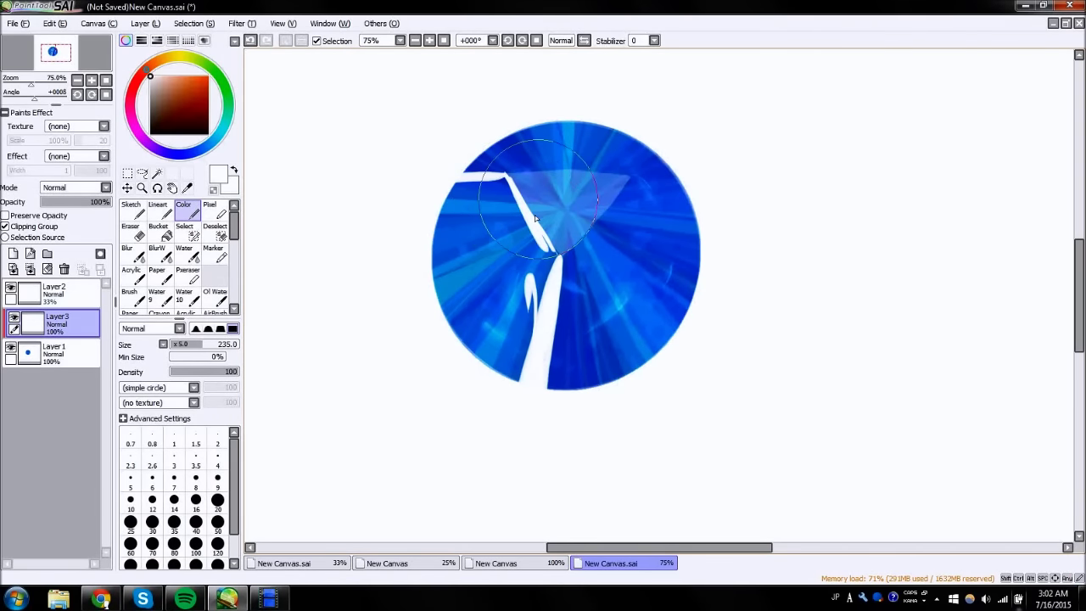
{"action": "mouse_move", "coordinate": [507, 180]}
{"action": "left_mouse_down"}
{"action": "mouse_move", "coordinate": [461, 182]}
{"action": "mouse_move", "coordinate": [436, 260]}
{"action": "mouse_move", "coordinate": [509, 369]}
{"action": "mouse_move", "coordinate": [532, 309]}
{"action": "mouse_move", "coordinate": [564, 271]}
{"action": "mouse_move", "coordinate": [534, 284]}
{"action": "mouse_move", "coordinate": [476, 277]}
{"action": "mouse_move", "coordinate": [469, 199]}
{"action": "mouse_move", "coordinate": [504, 179]}
{"action": "mouse_move", "coordinate": [509, 192]}
{"action": "mouse_move", "coordinate": [467, 170]}
{"action": "left_mouse_up"}
{"action": "left_click", "coordinate": [131, 230]}
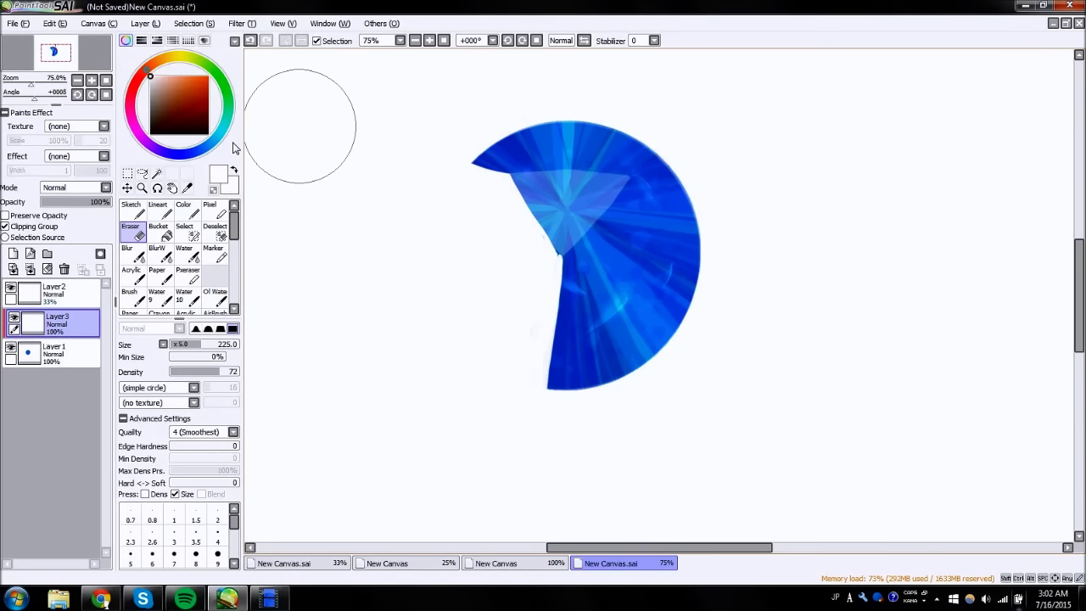
- Set the white facet layer's opacity to 53% and check the mirrored view
{"action": "left_click_drag", "start_coordinate": [66, 206], "coordinate": [54, 206]}
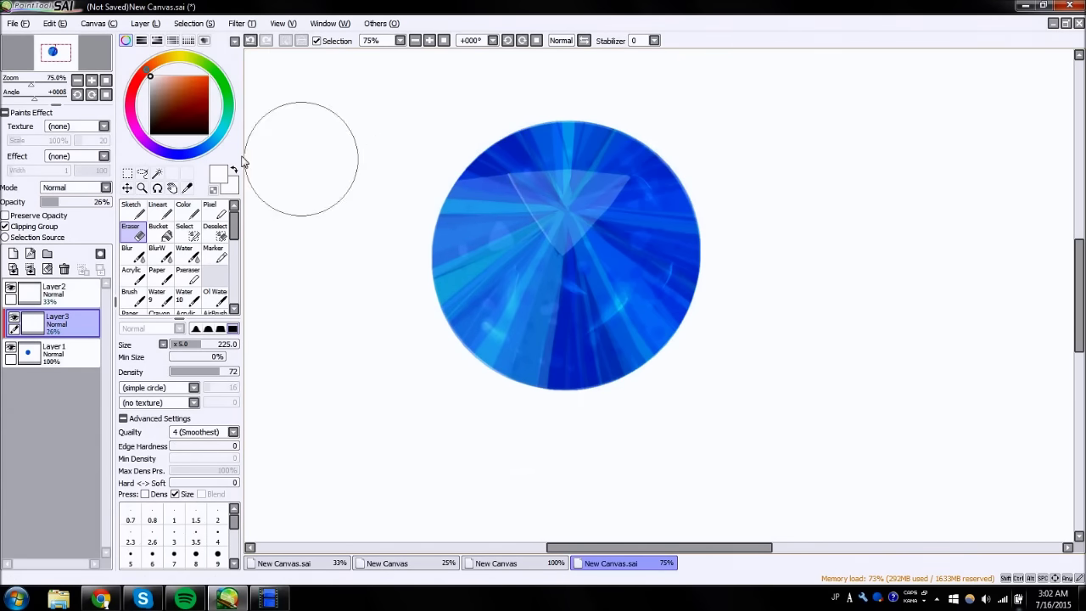
{"action": "left_click", "coordinate": [81, 203]}
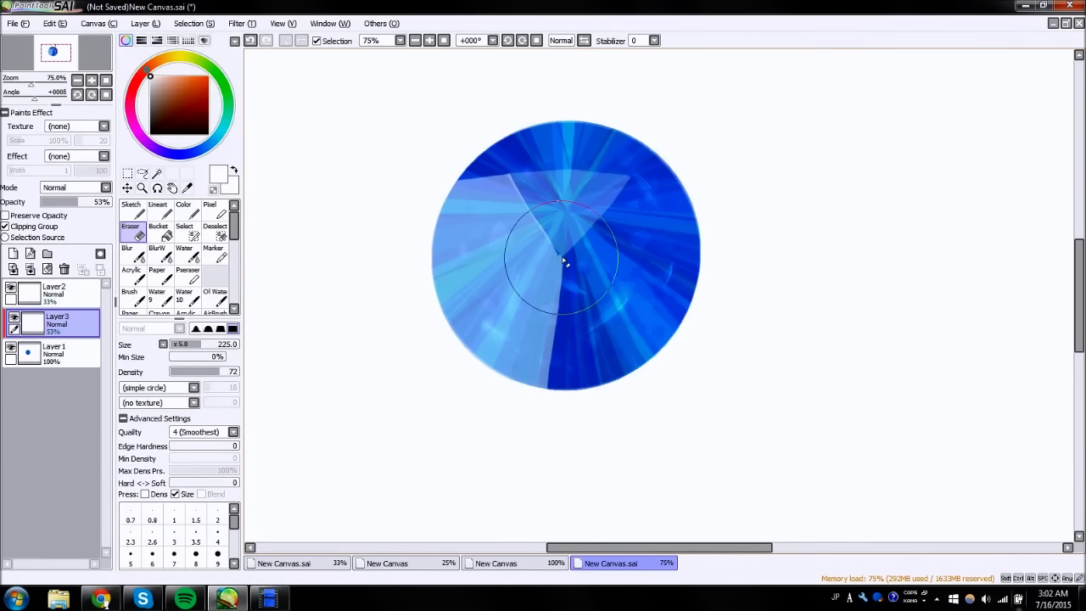
{"action": "left_click", "coordinate": [583, 42]}
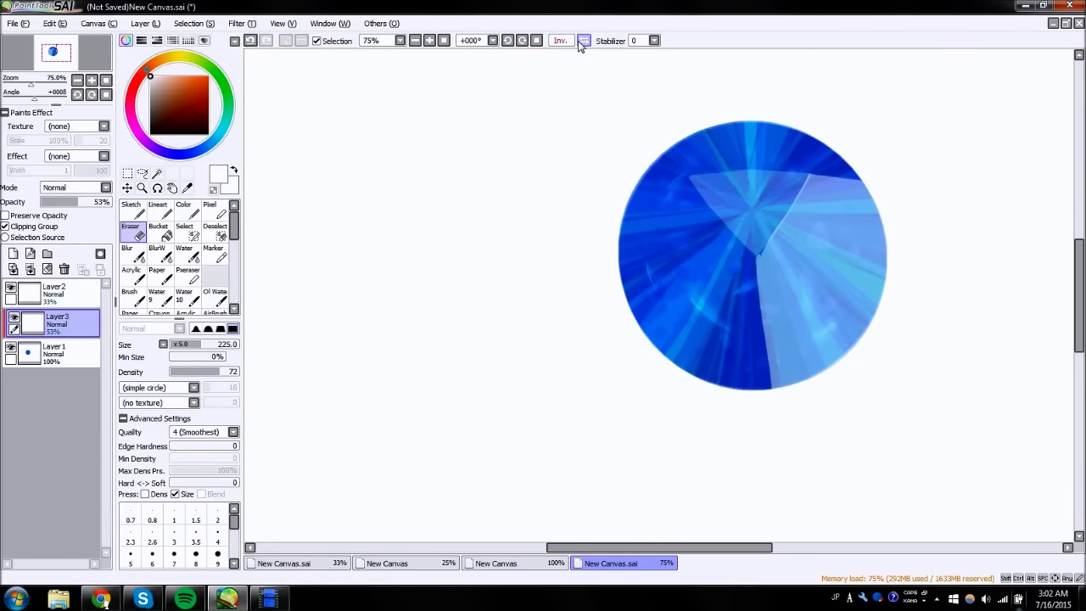
{"action": "left_click", "coordinate": [584, 42]}
- Extend the white facet's upper edge outward from the triangle's upper-left corner with the Color brush, checking the mirrored view
{"action": "left_click", "coordinate": [182, 208]}
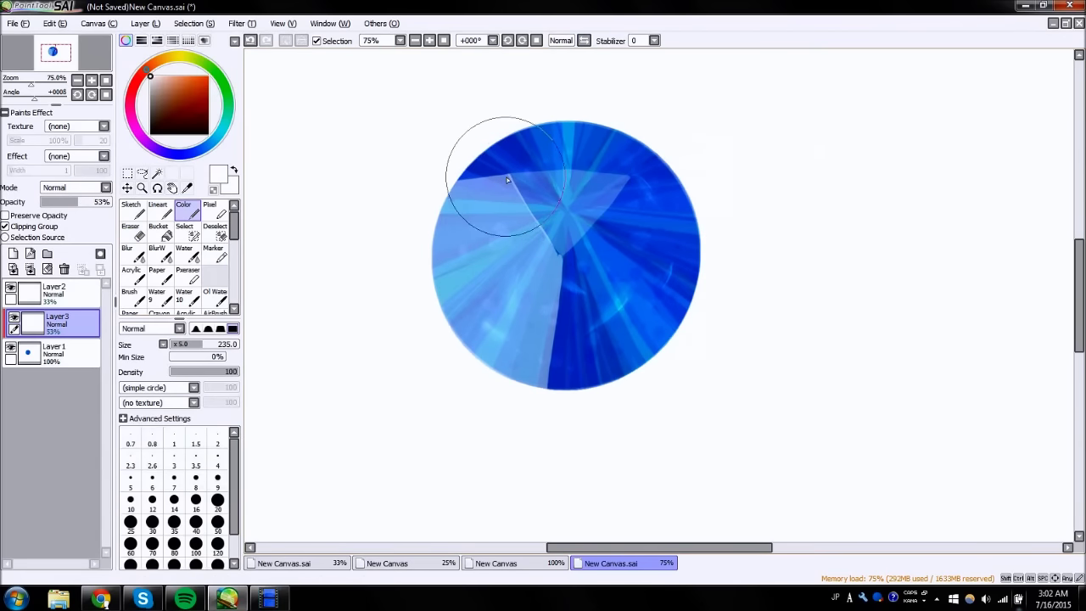
{"action": "left_click_drag", "start_coordinate": [474, 162], "coordinate": [444, 179]}
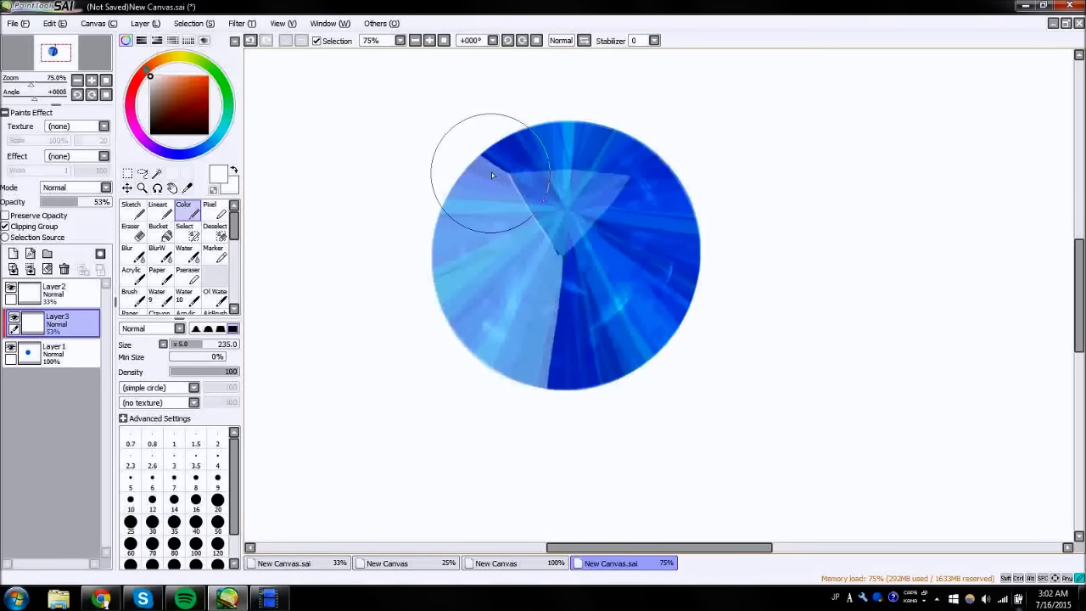
{"action": "left_click", "coordinate": [583, 42]}
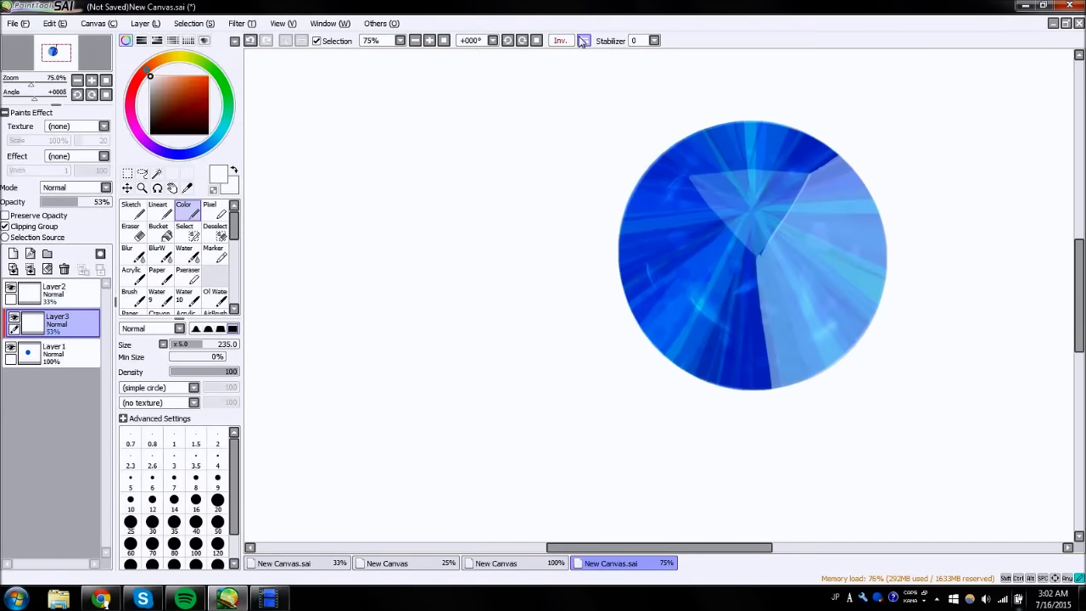
{"action": "left_click", "coordinate": [582, 42]}
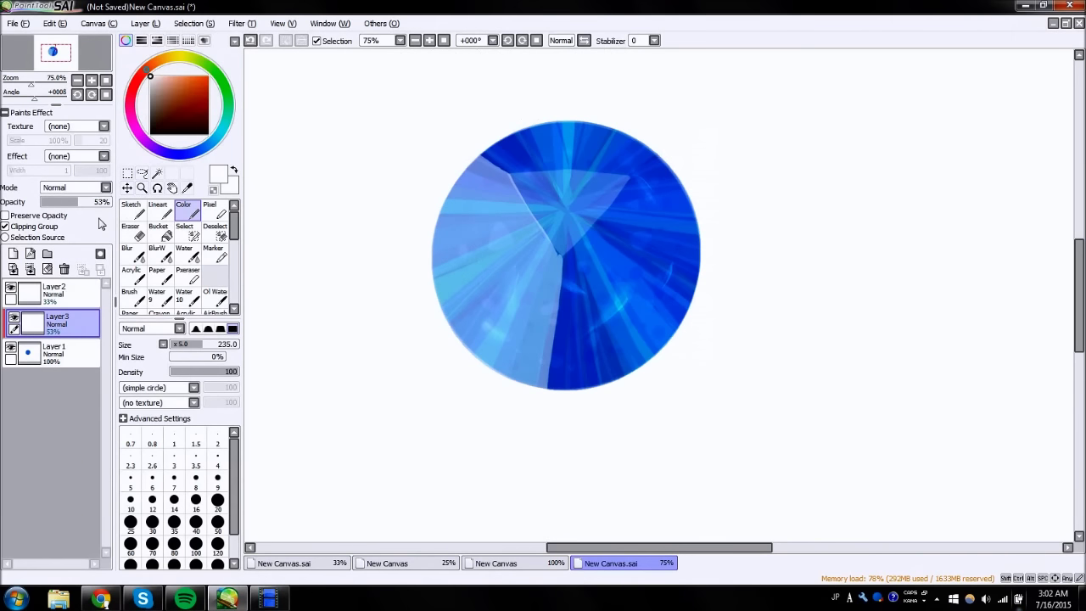
- Add a new layer on top and merge the white facet and triangle layers into the circle layer
{"action": "left_click", "coordinate": [12, 254]}
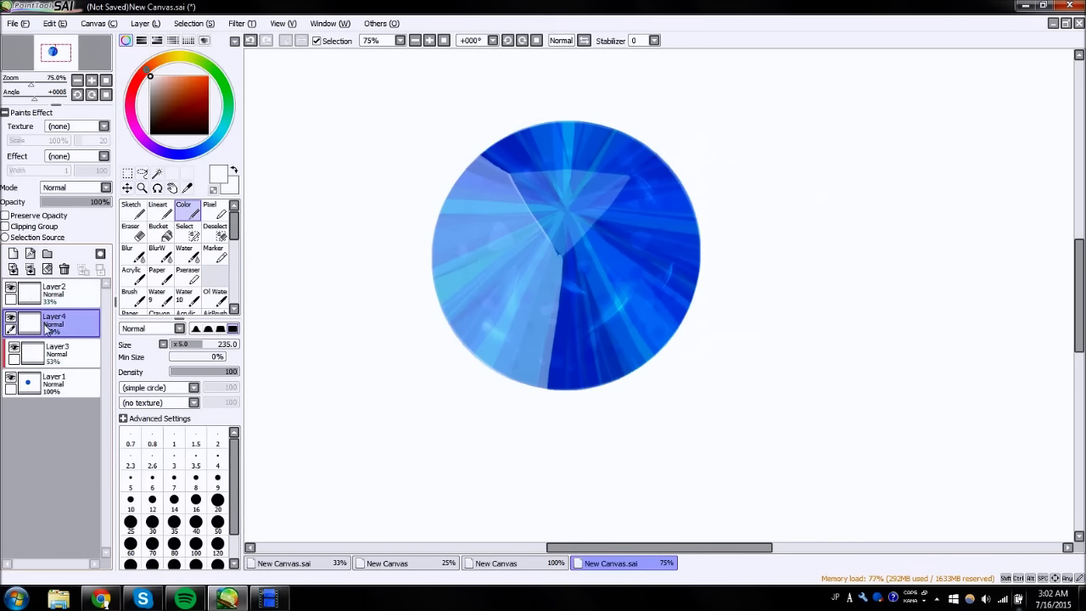
{"action": "left_click_drag", "start_coordinate": [54, 345], "coordinate": [70, 320]}
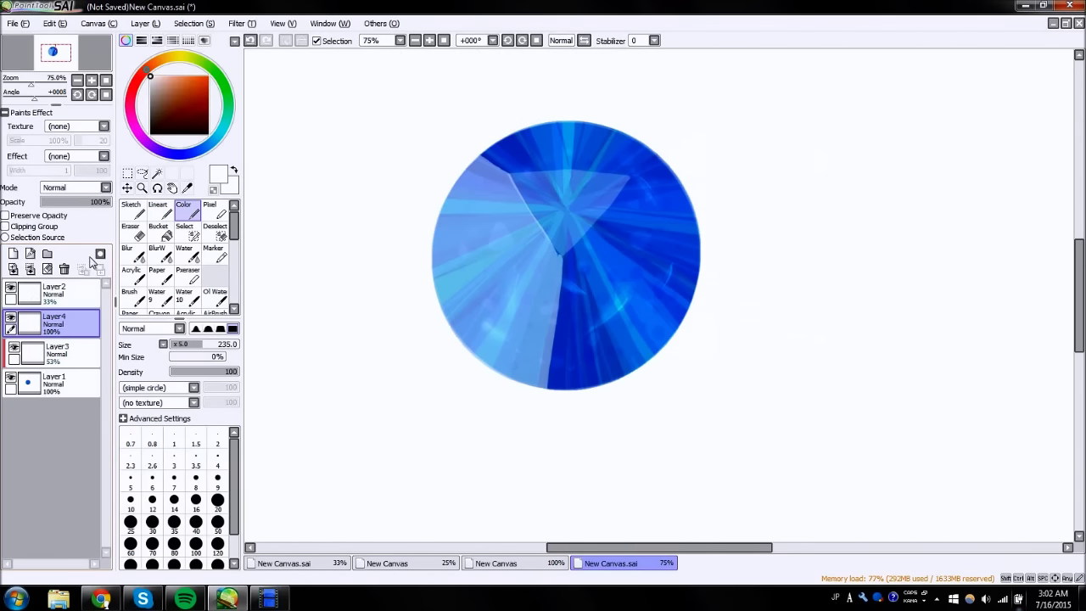
{"action": "left_click", "coordinate": [49, 357]}
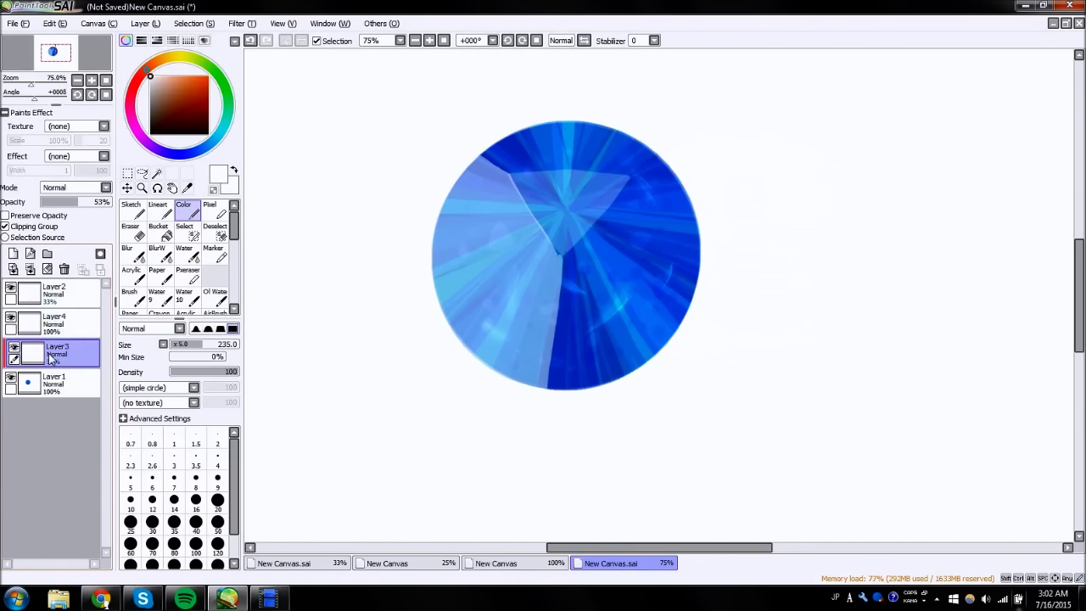
{"action": "left_click", "coordinate": [30, 269]}
{"action": "left_click_drag", "start_coordinate": [53, 295], "coordinate": [63, 324]}
{"action": "left_click", "coordinate": [30, 269]}
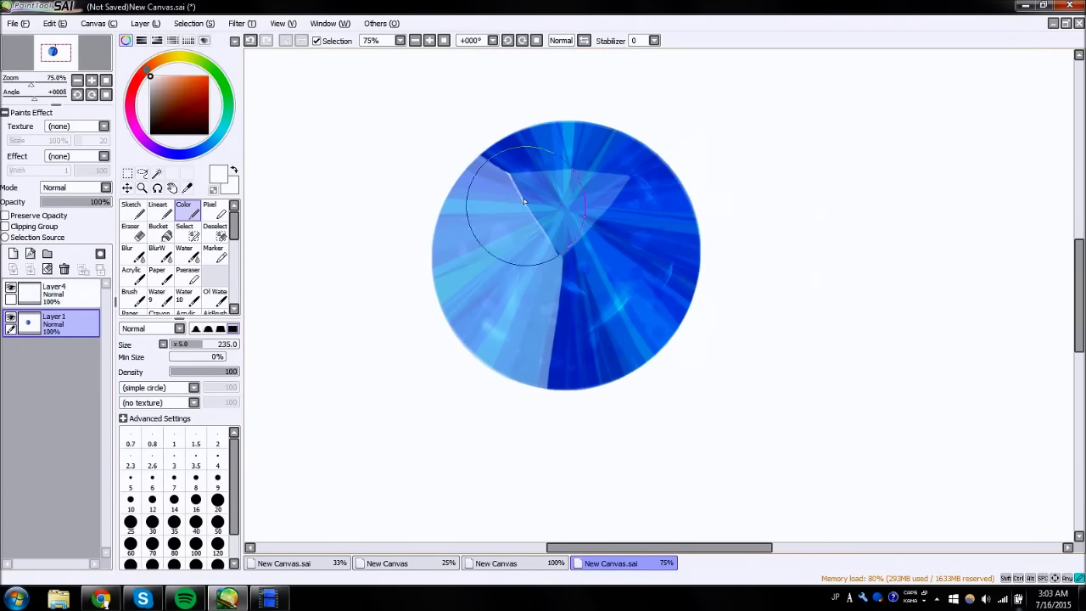
- Try to trace the triangle's left edge and upper-left corner with thin white strokes on the circle layer
{"action": "left_click_drag", "start_coordinate": [518, 192], "coordinate": [559, 261]}
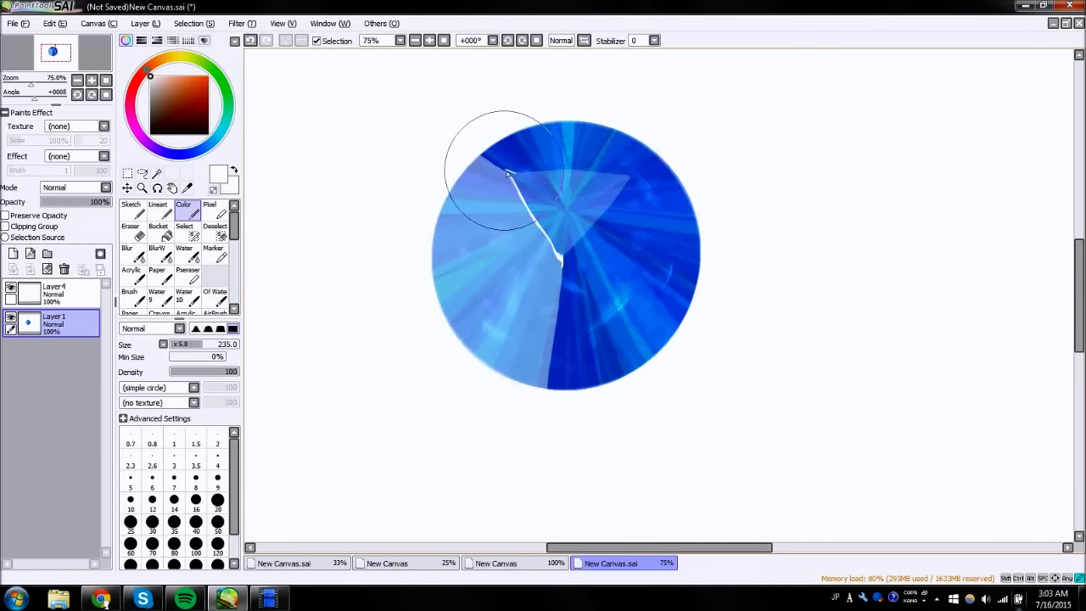
{"action": "left_click_drag", "start_coordinate": [507, 171], "coordinate": [528, 174]}
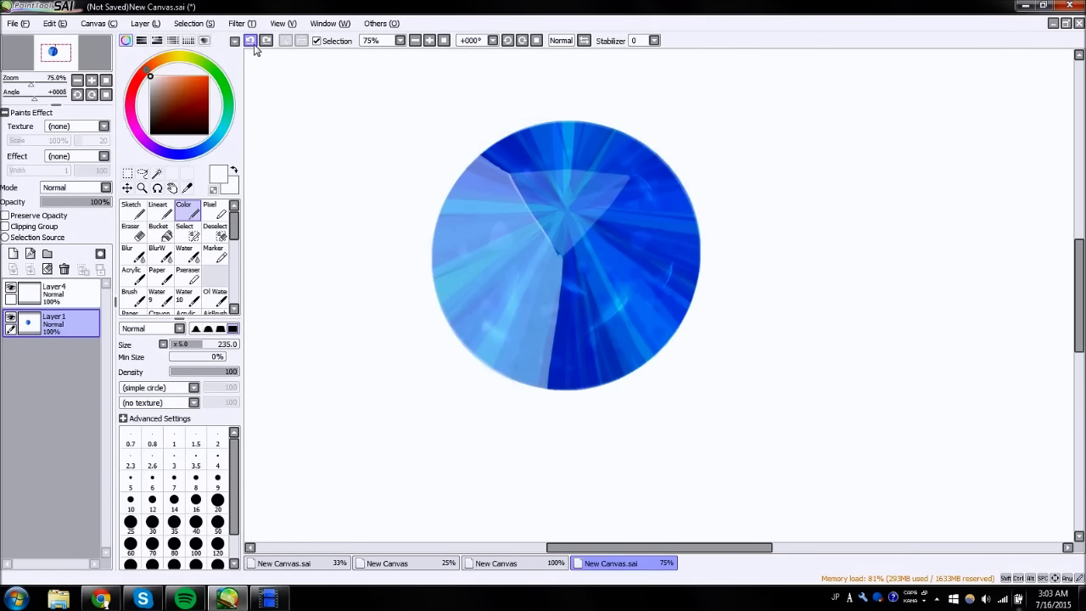
- Clip the empty top layer to the circle layer and choose a dark blue for the Color brush
{"action": "left_click", "coordinate": [59, 293]}
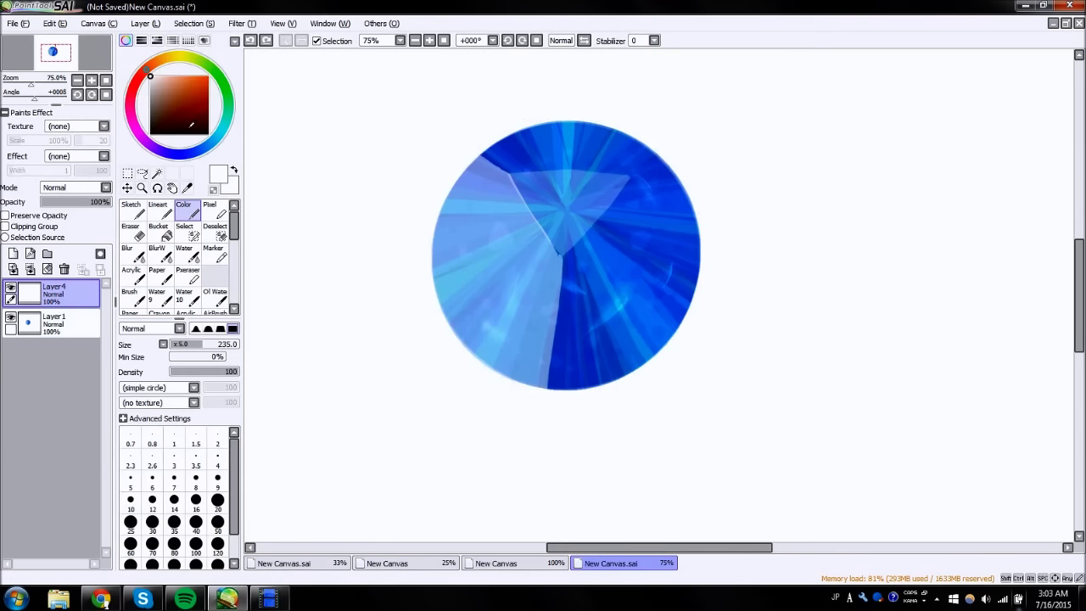
{"action": "left_click", "coordinate": [42, 227]}
{"action": "left_click", "coordinate": [186, 156]}
{"action": "left_click", "coordinate": [192, 100]}
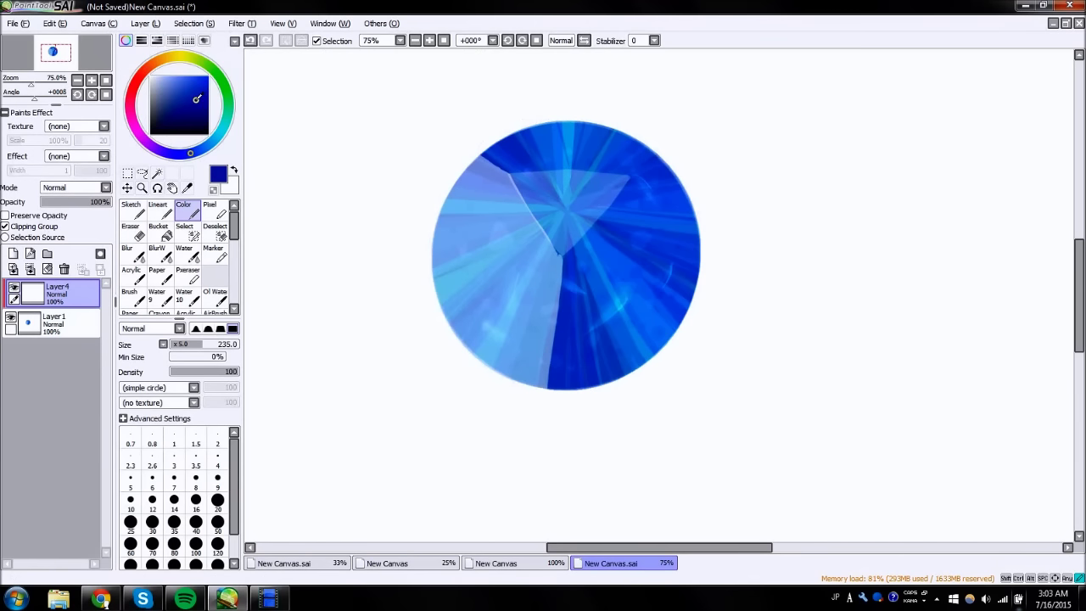
- Set the clipped top layer to Shade mode and paint dark blue over the facet right of the triangle
{"action": "left_click", "coordinate": [76, 186]}
{"action": "left_click", "coordinate": [64, 258]}
{"action": "left_click_drag", "start_coordinate": [564, 262], "coordinate": [556, 375]}
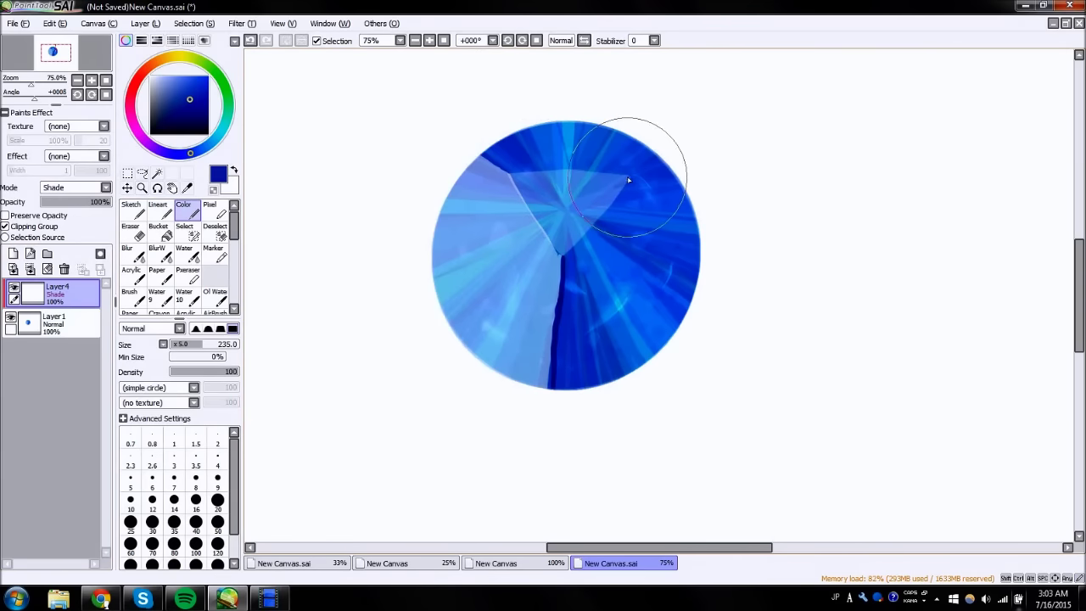
{"action": "mouse_move", "coordinate": [628, 179]}
{"action": "left_mouse_down"}
{"action": "mouse_move", "coordinate": [672, 165]}
{"action": "mouse_move", "coordinate": [598, 217]}
{"action": "mouse_move", "coordinate": [567, 254]}
{"action": "mouse_move", "coordinate": [552, 348]}
{"action": "mouse_move", "coordinate": [565, 417]}
{"action": "mouse_move", "coordinate": [606, 303]}
{"action": "mouse_move", "coordinate": [597, 266]}
{"action": "mouse_move", "coordinate": [638, 201]}
{"action": "mouse_move", "coordinate": [713, 246]}
{"action": "mouse_move", "coordinate": [657, 337]}
{"action": "left_mouse_up"}
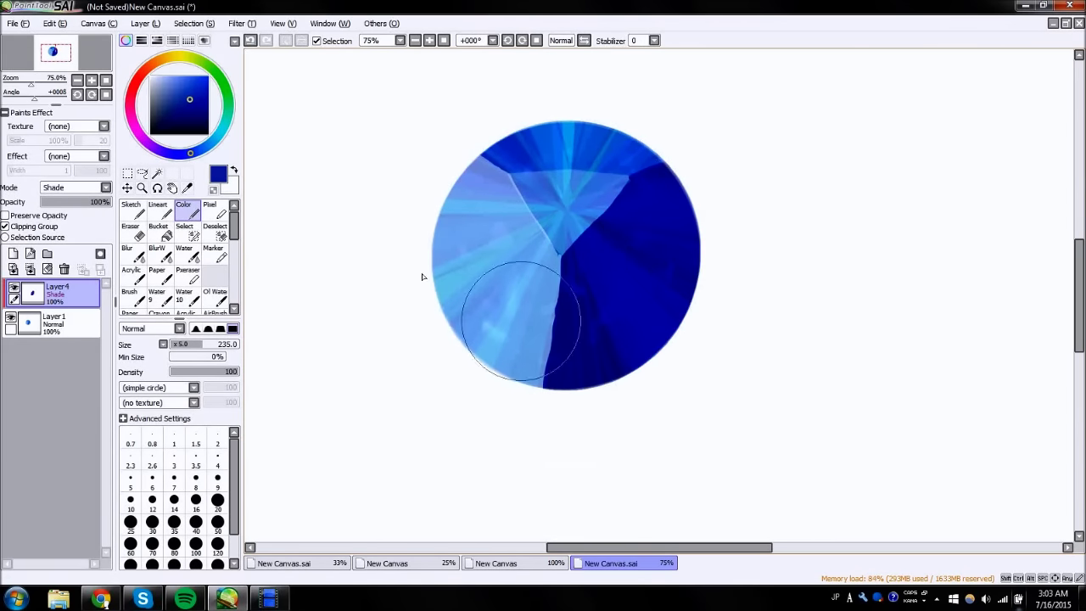
- Erase the dark blue spill along the white facet's edge and lower the Shade layer's opacity to 17%
{"action": "key", "text": "e"}
{"action": "left_click_drag", "start_coordinate": [549, 299], "coordinate": [557, 239]}
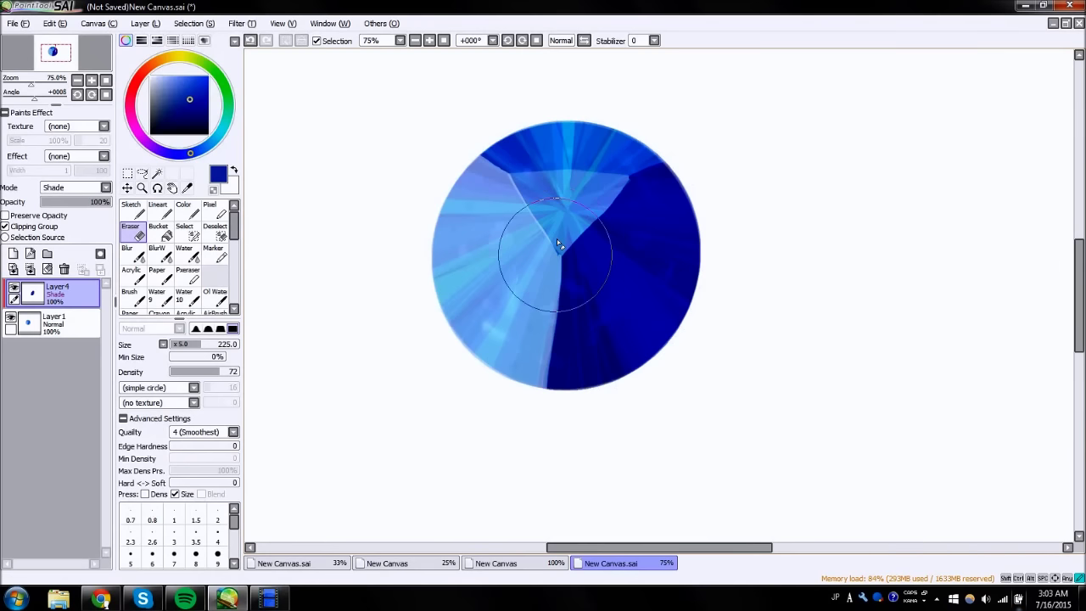
{"action": "mouse_move", "coordinate": [67, 198]}
{"action": "left_mouse_down"}
{"action": "mouse_move", "coordinate": [44, 206]}
{"action": "mouse_move", "coordinate": [55, 208]}
{"action": "left_mouse_up"}
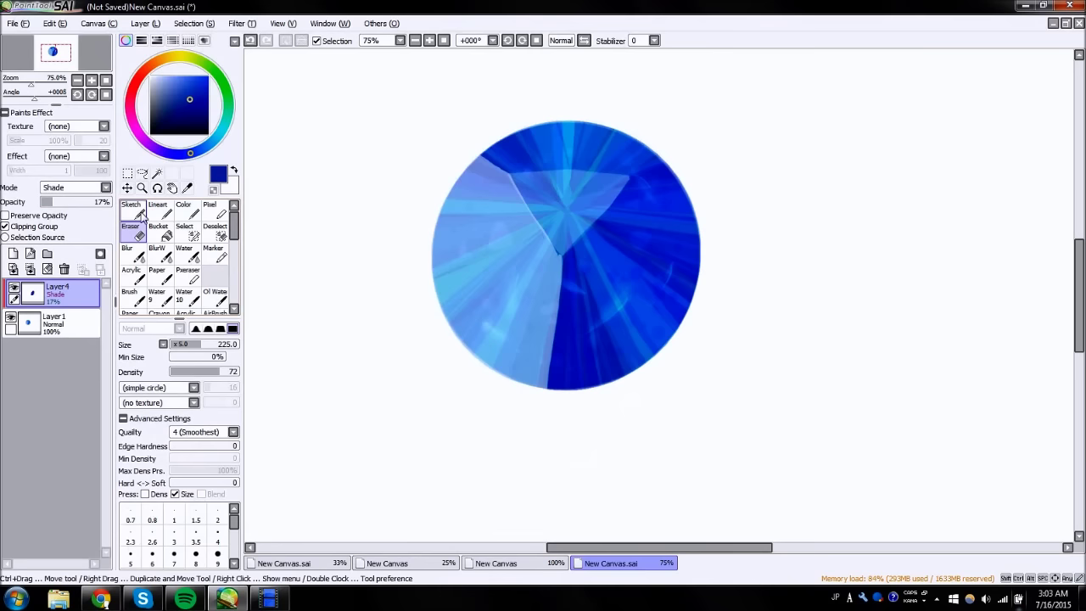
- Check the shading in the mirrored view and with its layer hidden, and merge the Shade layer into the circle layer
{"action": "left_click", "coordinate": [209, 212]}
{"action": "left_click", "coordinate": [193, 115]}
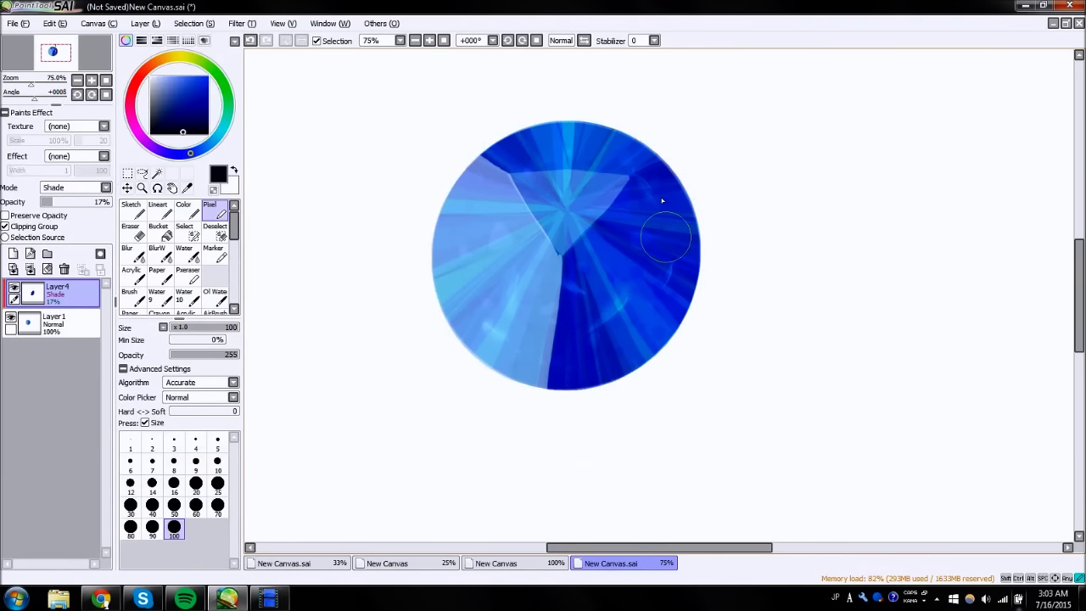
{"action": "left_click", "coordinate": [184, 253]}
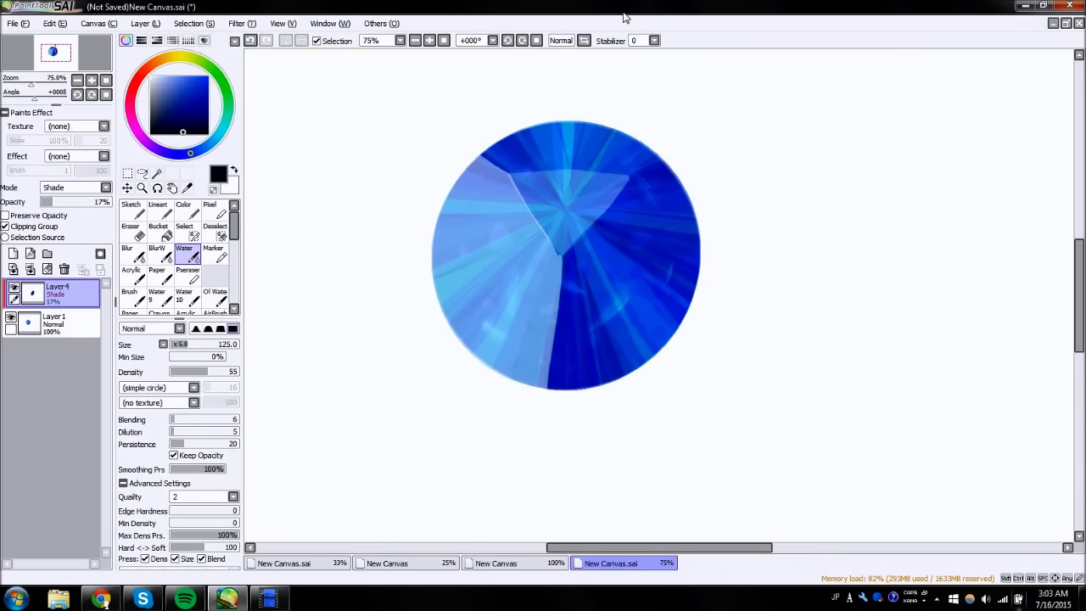
{"action": "left_click", "coordinate": [584, 41]}
{"action": "left_click", "coordinate": [584, 41]}
{"action": "left_click", "coordinate": [15, 289]}
{"action": "left_click", "coordinate": [14, 289]}
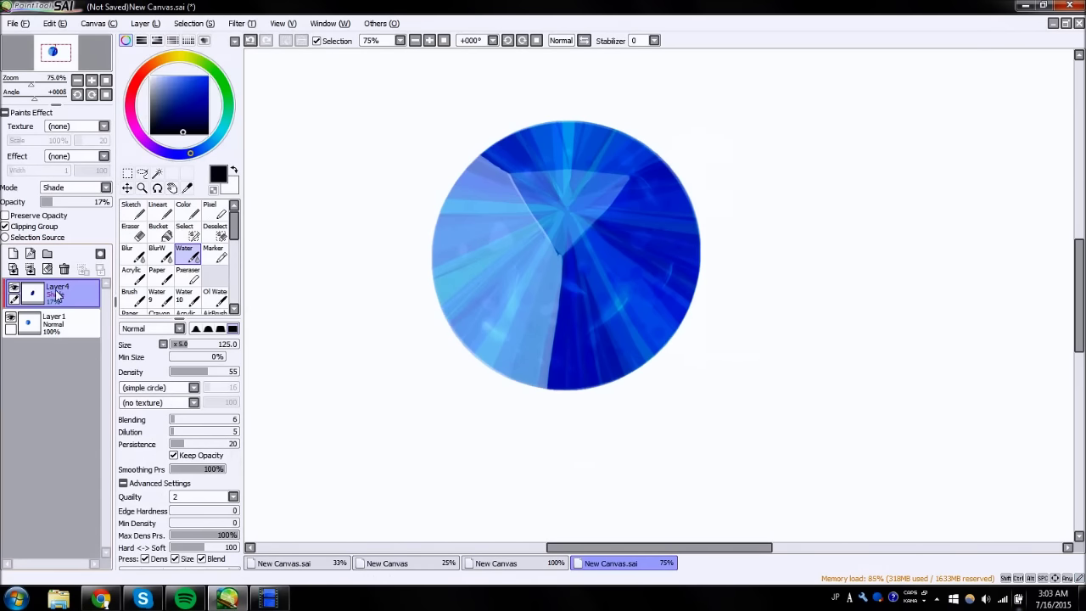
{"action": "left_click", "coordinate": [31, 269]}
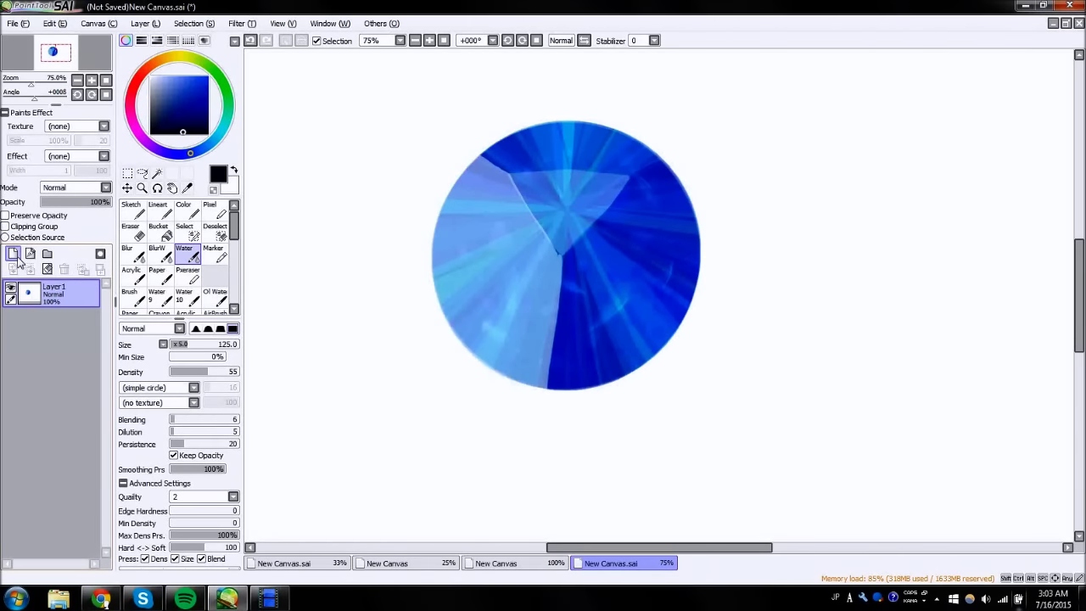
- Paint a soft bright blue glow over the gem's center on a new Luminosity layer and merge it into the circle layer
{"action": "left_click", "coordinate": [14, 255]}
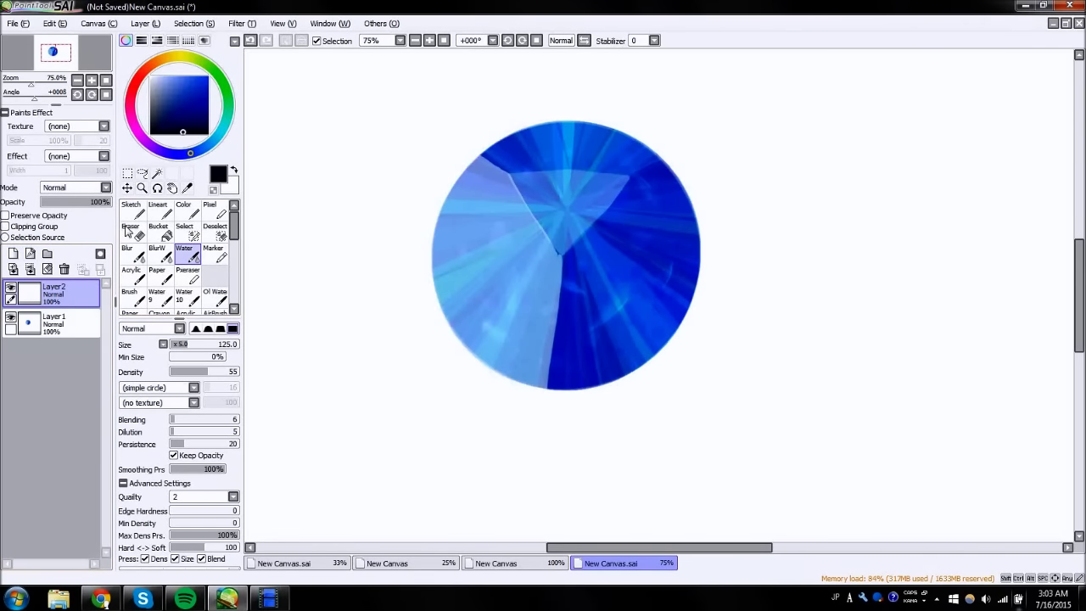
{"action": "left_click", "coordinate": [184, 209]}
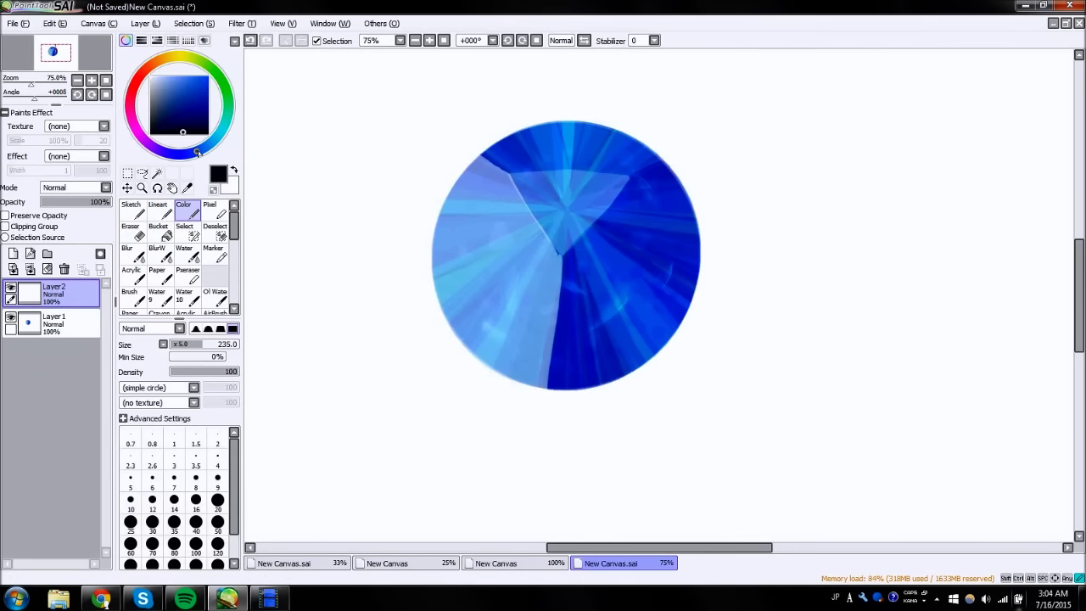
{"action": "left_click", "coordinate": [83, 185]}
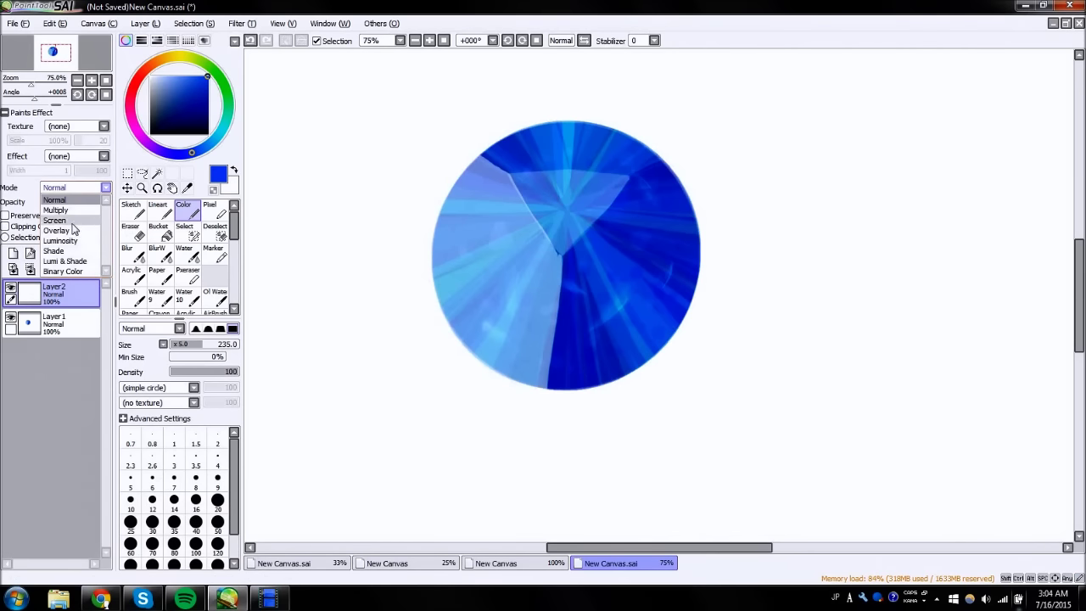
{"action": "left_click", "coordinate": [76, 241]}
{"action": "left_click_drag", "start_coordinate": [553, 214], "coordinate": [586, 219]}
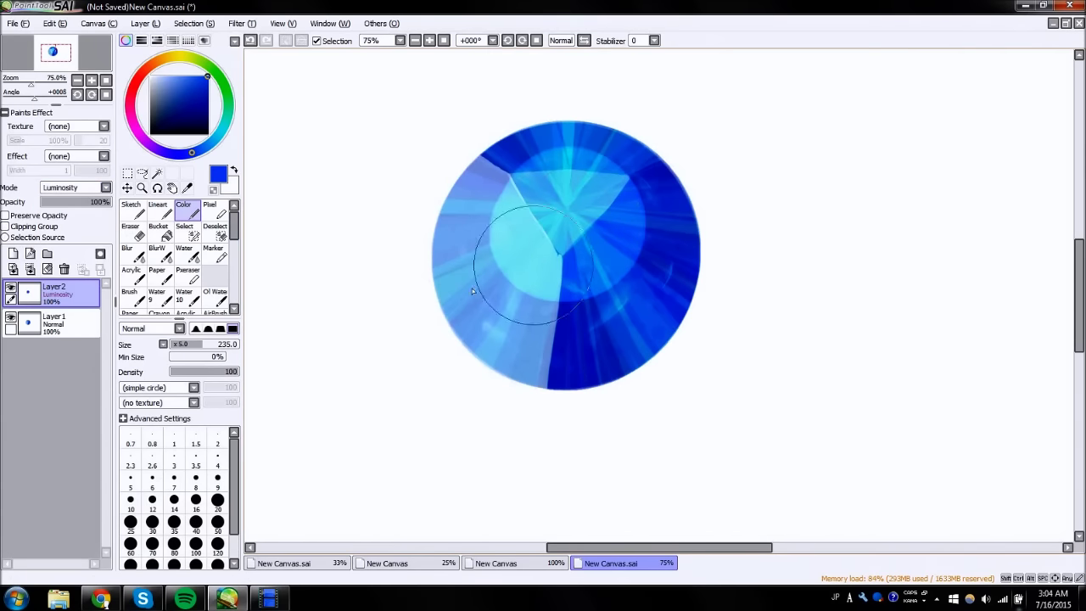
{"action": "left_click", "coordinate": [187, 252]}
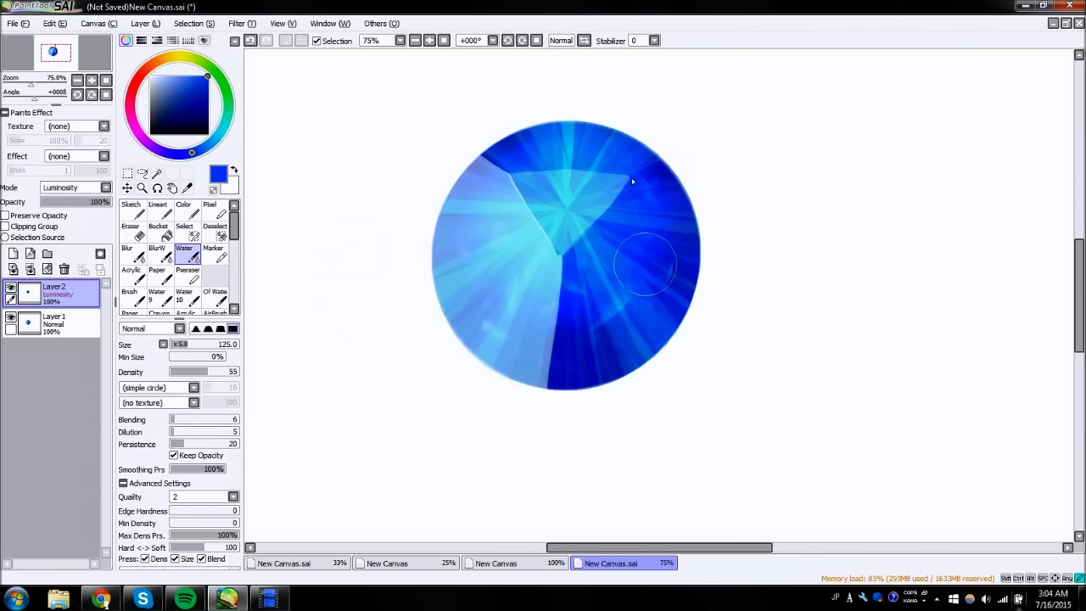
{"action": "left_click", "coordinate": [31, 269]}
- Paint thin white highlights at the triangle's bottom tip and upper-left corner with the Color brush
{"action": "left_click", "coordinate": [187, 209]}
{"action": "left_click", "coordinate": [151, 76]}
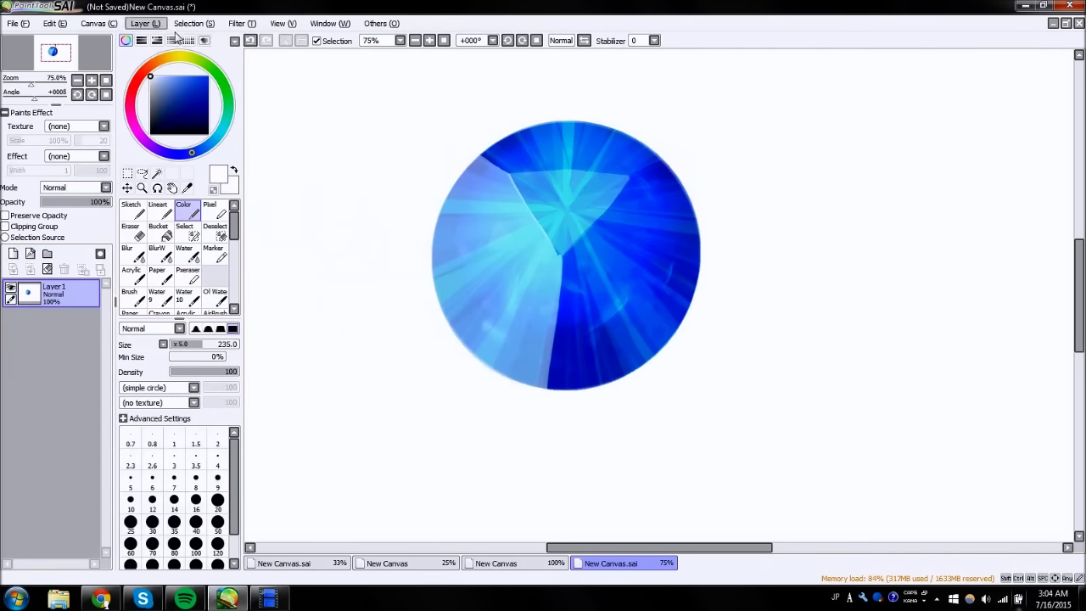
{"action": "left_click", "coordinate": [430, 40]}
{"action": "left_click_drag", "start_coordinate": [524, 237], "coordinate": [527, 273]}
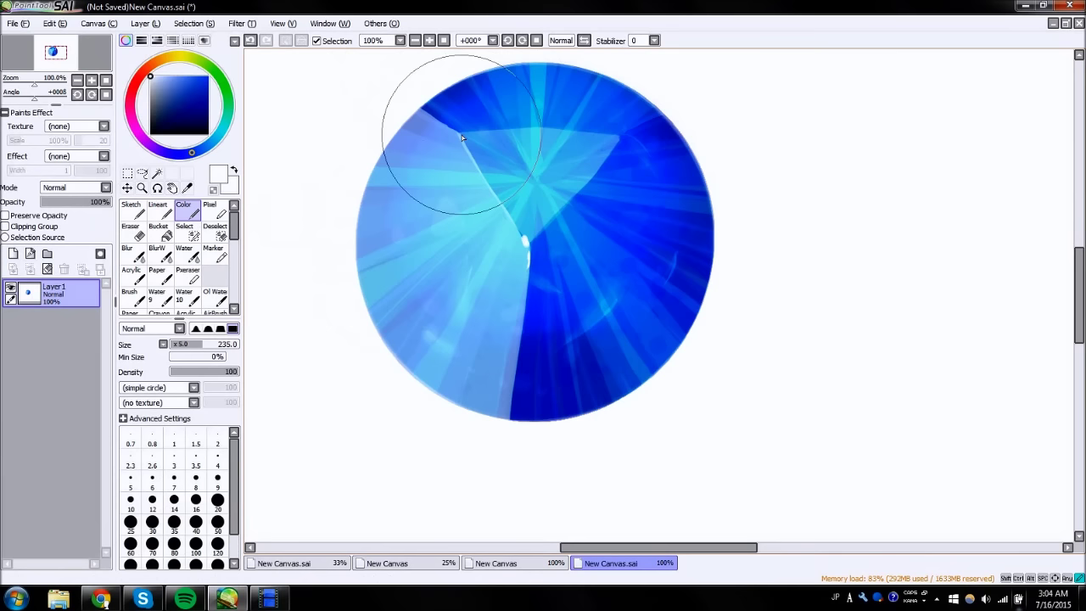
{"action": "left_click_drag", "start_coordinate": [440, 120], "coordinate": [465, 138]}
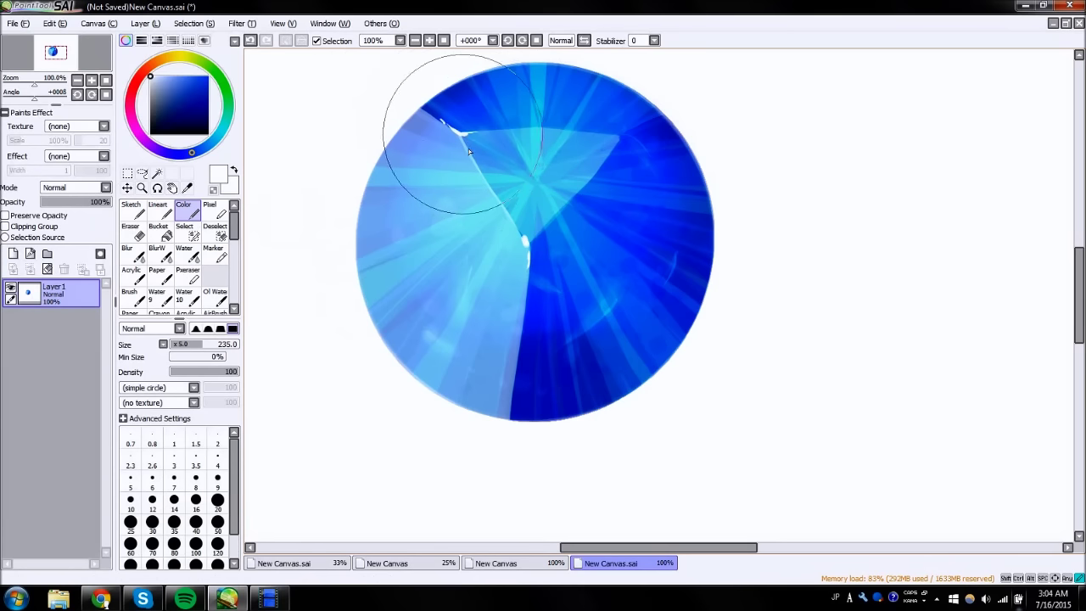
- Add white highlights at the triangle's upper-right corner and along the lower facet edge, checking the mirrored view
{"action": "left_click_drag", "start_coordinate": [616, 133], "coordinate": [567, 130]}
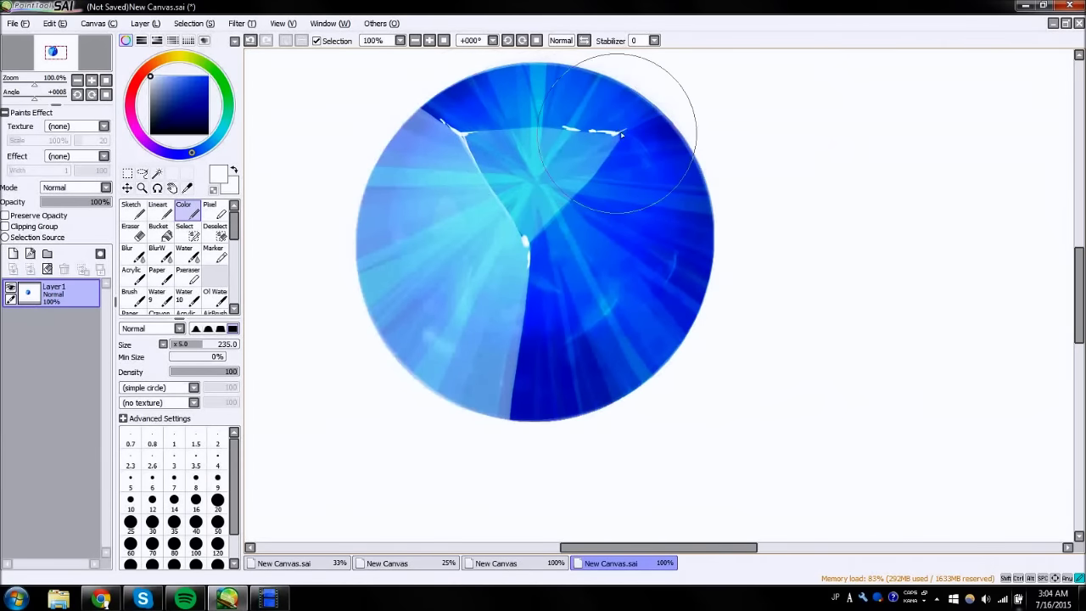
{"action": "left_click_drag", "start_coordinate": [622, 134], "coordinate": [653, 124]}
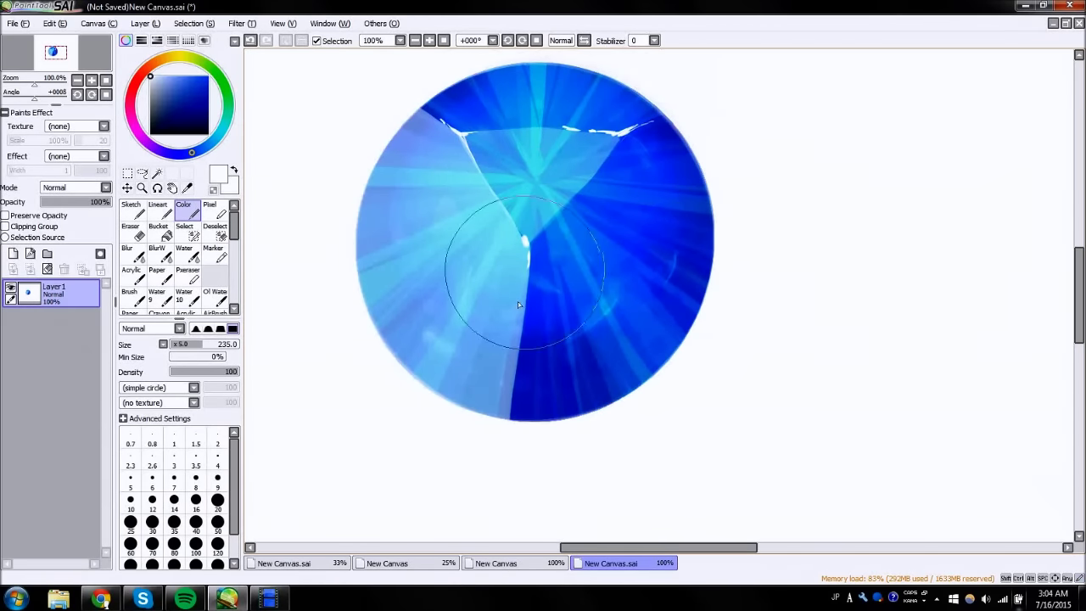
{"action": "left_click_drag", "start_coordinate": [515, 405], "coordinate": [516, 335]}
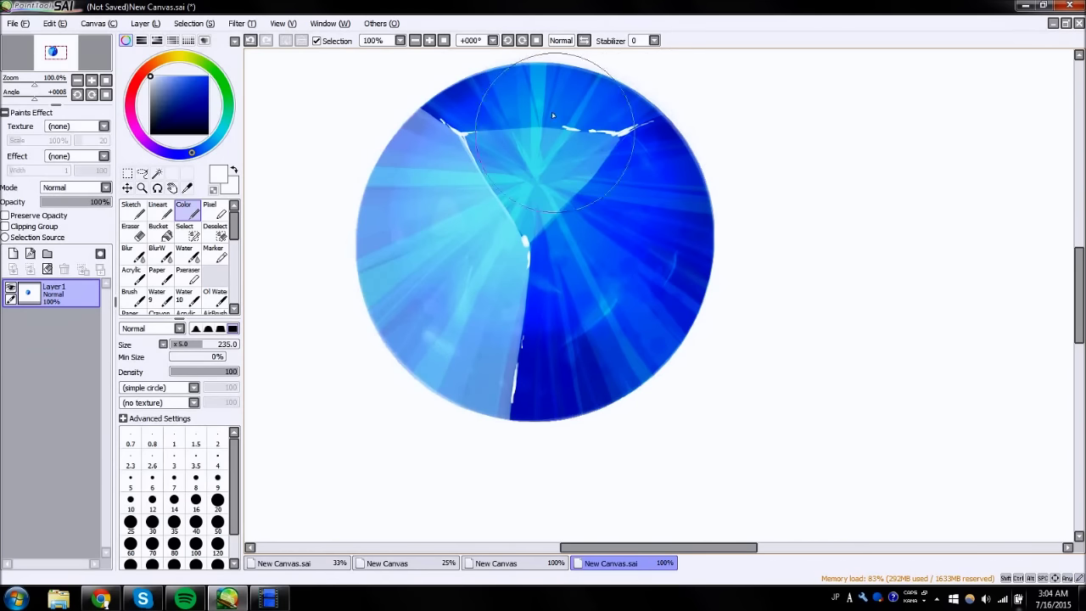
{"action": "left_click", "coordinate": [584, 40]}
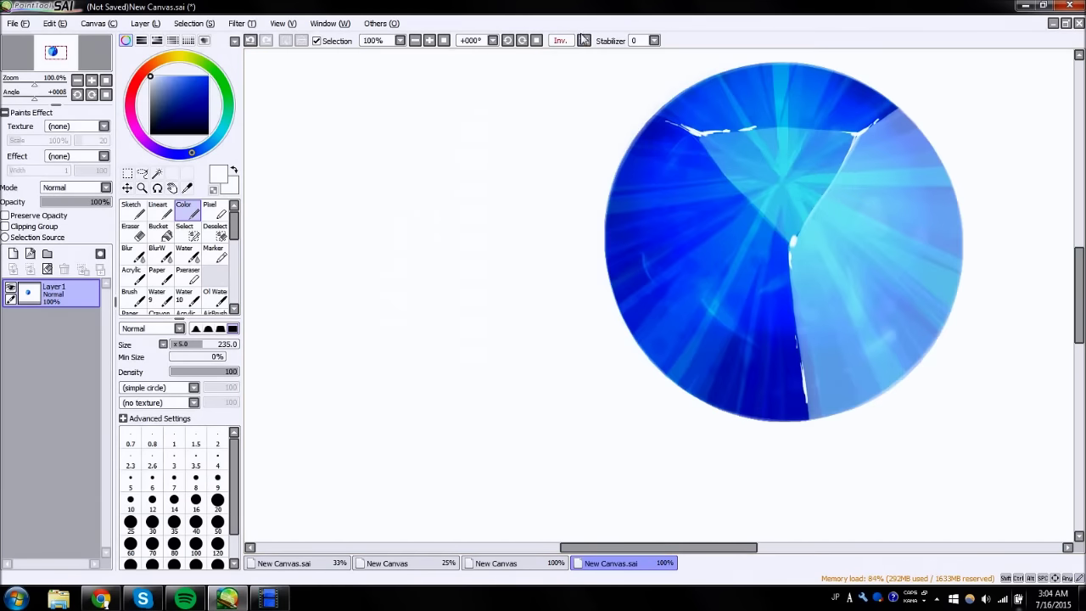
{"action": "left_click", "coordinate": [584, 40]}
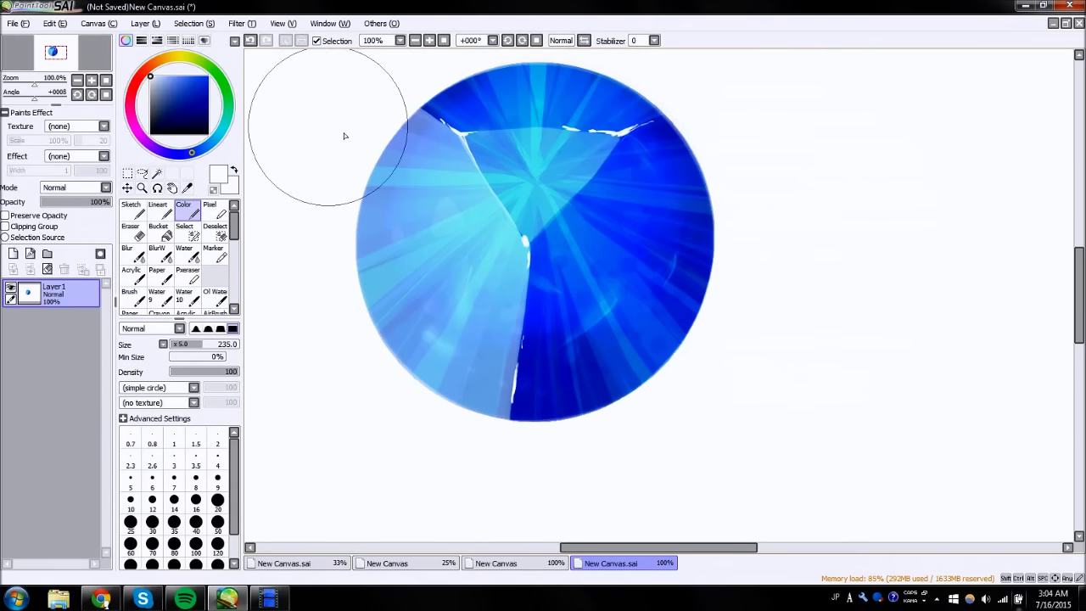
- Mark a round area over the triangle with the Select brush at size 370 and invert the selection
{"action": "left_click", "coordinate": [184, 229]}
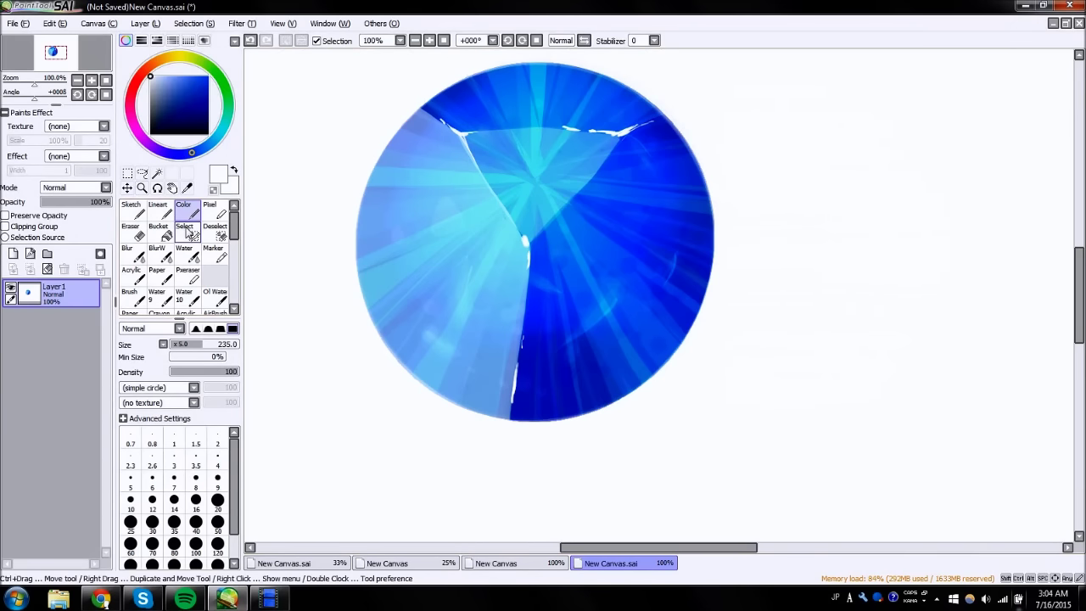
{"action": "mouse_move", "coordinate": [221, 343]}
{"action": "left_mouse_down"}
{"action": "mouse_move", "coordinate": [254, 343]}
{"action": "mouse_move", "coordinate": [221, 343]}
{"action": "left_mouse_up"}
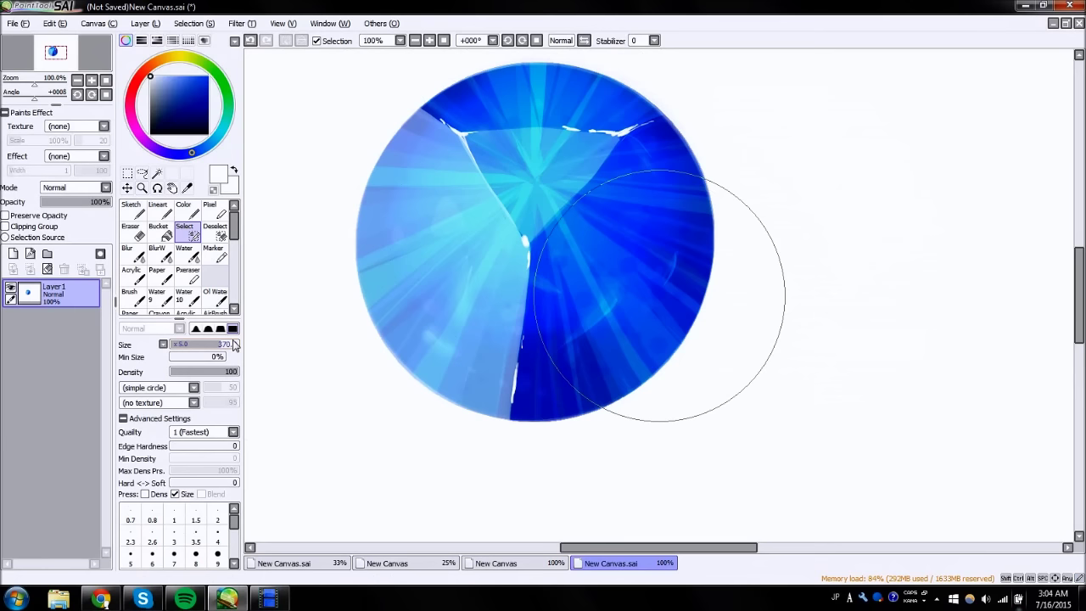
{"action": "left_click", "coordinate": [539, 184]}
{"action": "left_click", "coordinate": [539, 185]}
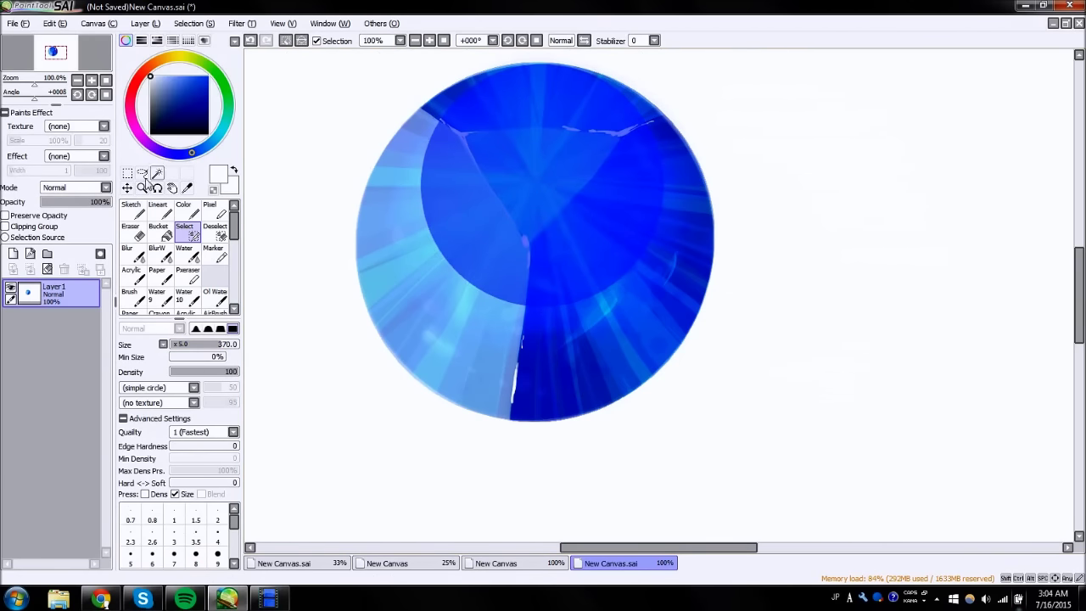
{"action": "left_click", "coordinate": [128, 173]}
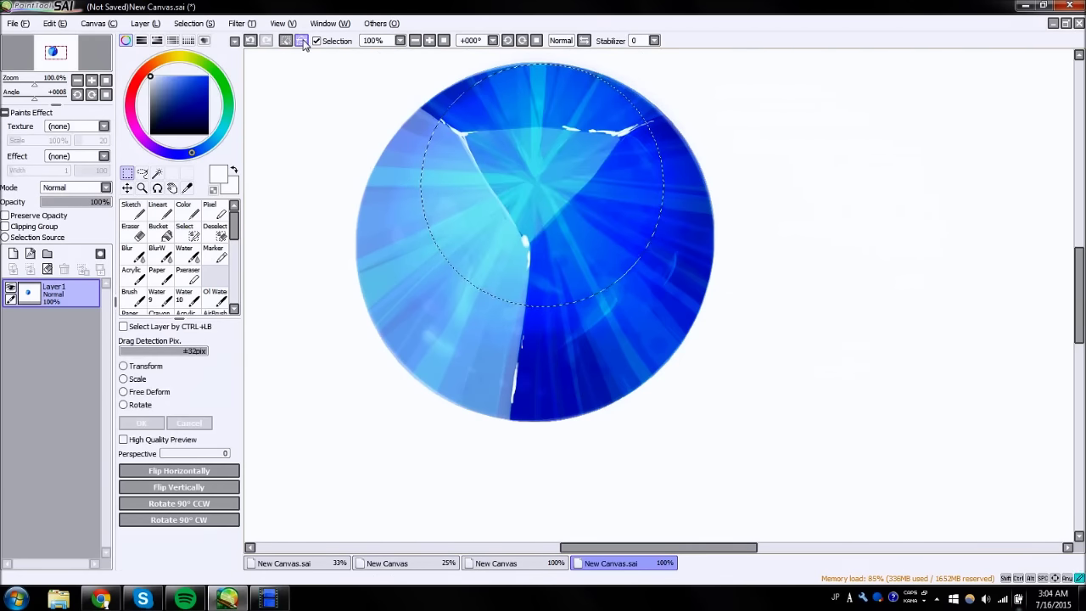
- Erase everything outside the round area and clear the selection, checking the mirrored view
{"action": "left_click", "coordinate": [132, 229]}
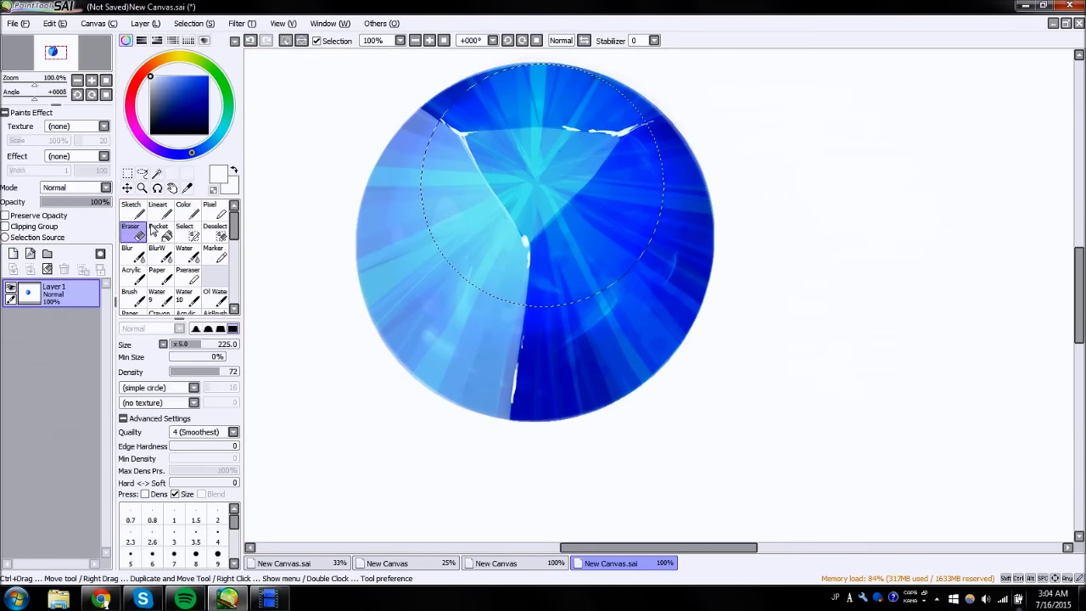
{"action": "mouse_move", "coordinate": [437, 136]}
{"action": "left_mouse_down"}
{"action": "mouse_move", "coordinate": [388, 206]}
{"action": "mouse_move", "coordinate": [298, 110]}
{"action": "left_mouse_up"}
{"action": "left_click", "coordinate": [251, 41]}
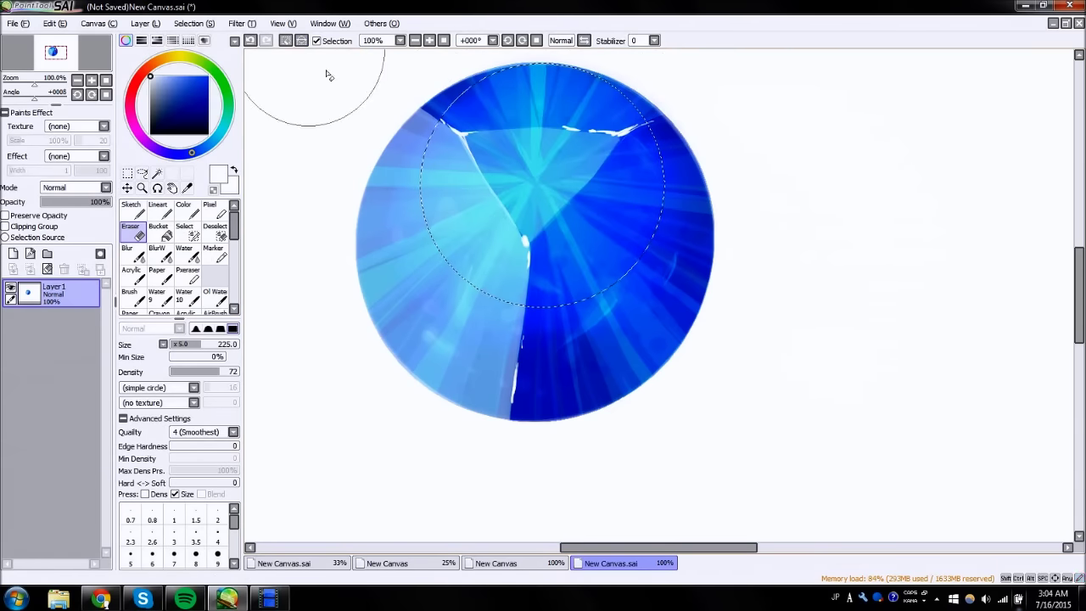
{"action": "mouse_move", "coordinate": [315, 48]}
{"action": "left_mouse_down"}
{"action": "mouse_move", "coordinate": [413, 145]}
{"action": "mouse_move", "coordinate": [690, 260]}
{"action": "mouse_move", "coordinate": [472, 398]}
{"action": "left_mouse_up"}
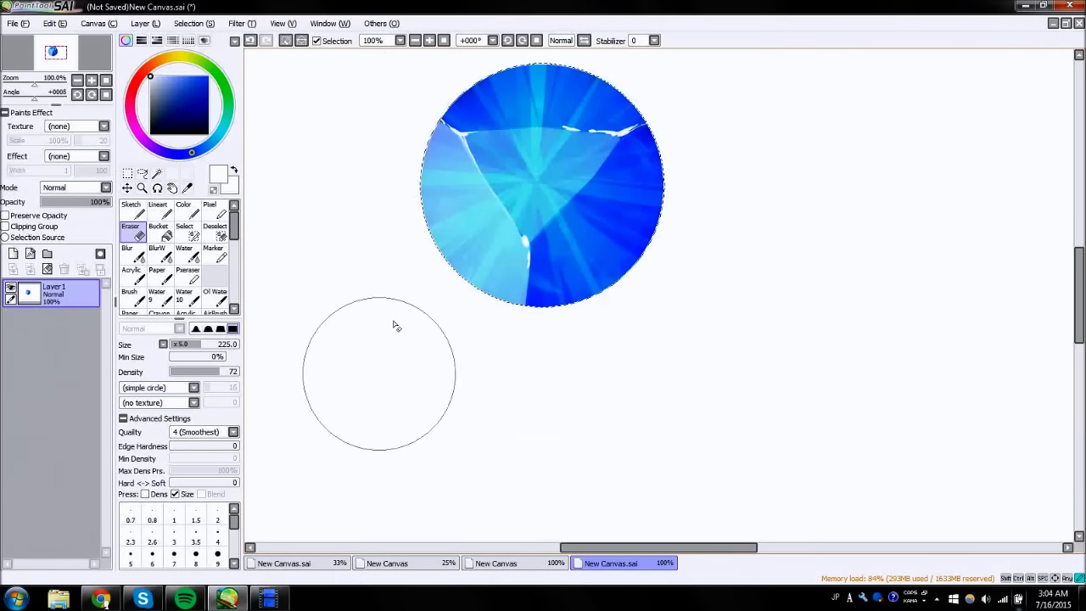
{"action": "left_click", "coordinate": [285, 41]}
{"action": "left_click", "coordinate": [583, 40]}
{"action": "left_click", "coordinate": [584, 41]}
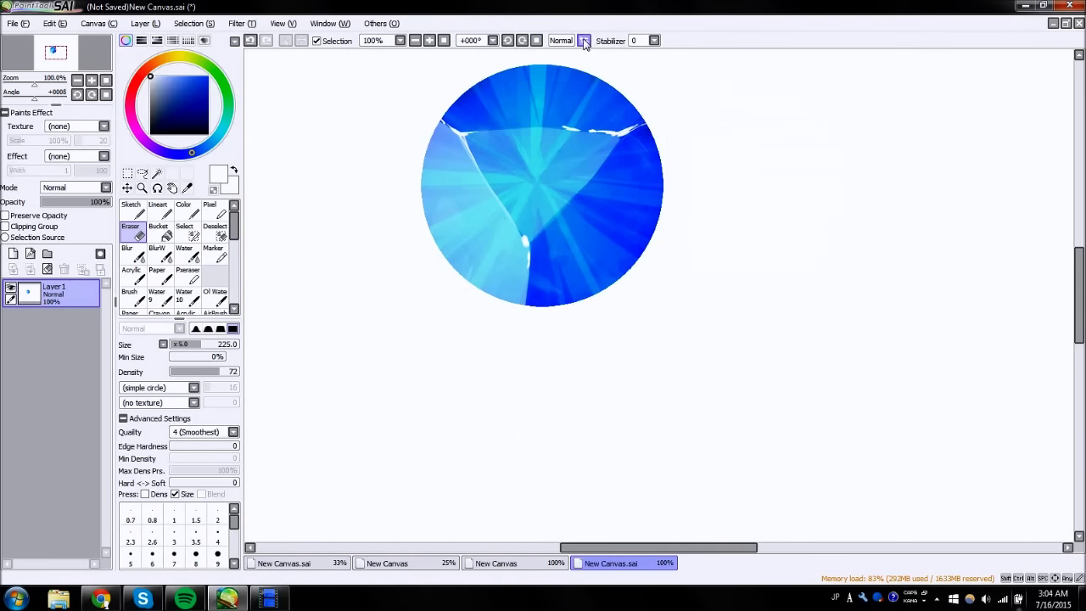
- Add a clipped Shade layer and paint black shading along the gem's lower part with the Color brush
{"action": "left_click", "coordinate": [441, 42]}
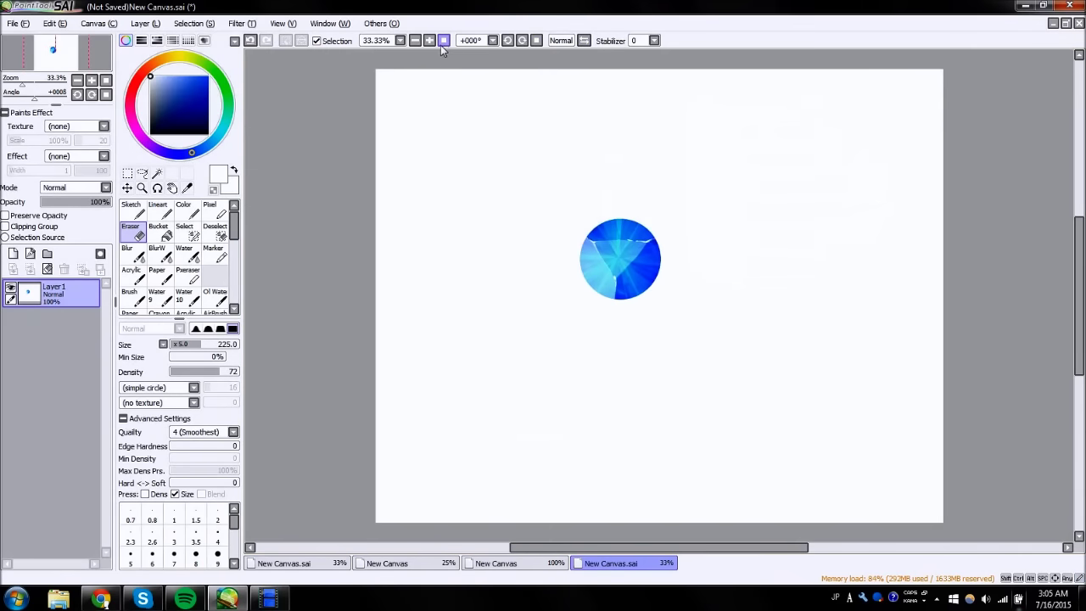
{"action": "left_click", "coordinate": [433, 41]}
{"action": "left_click", "coordinate": [430, 41]}
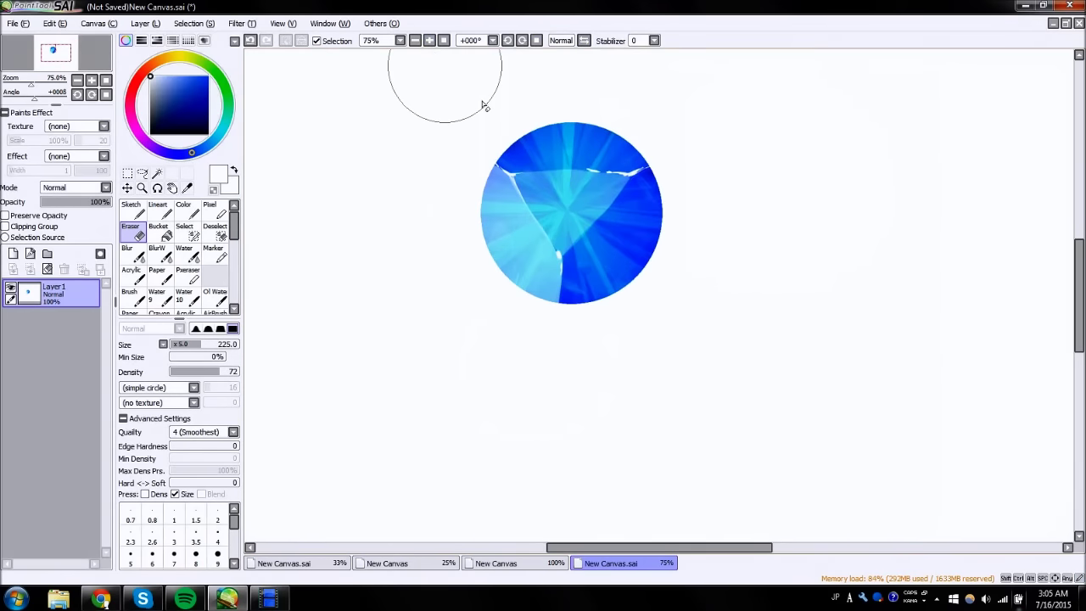
{"action": "left_click", "coordinate": [13, 253]}
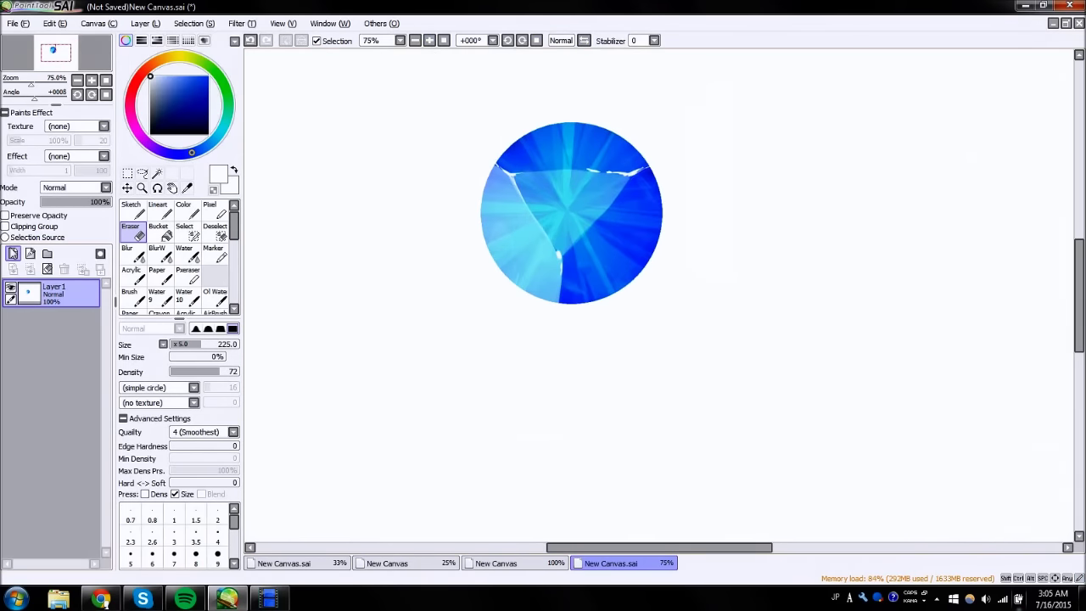
{"action": "left_click", "coordinate": [183, 209]}
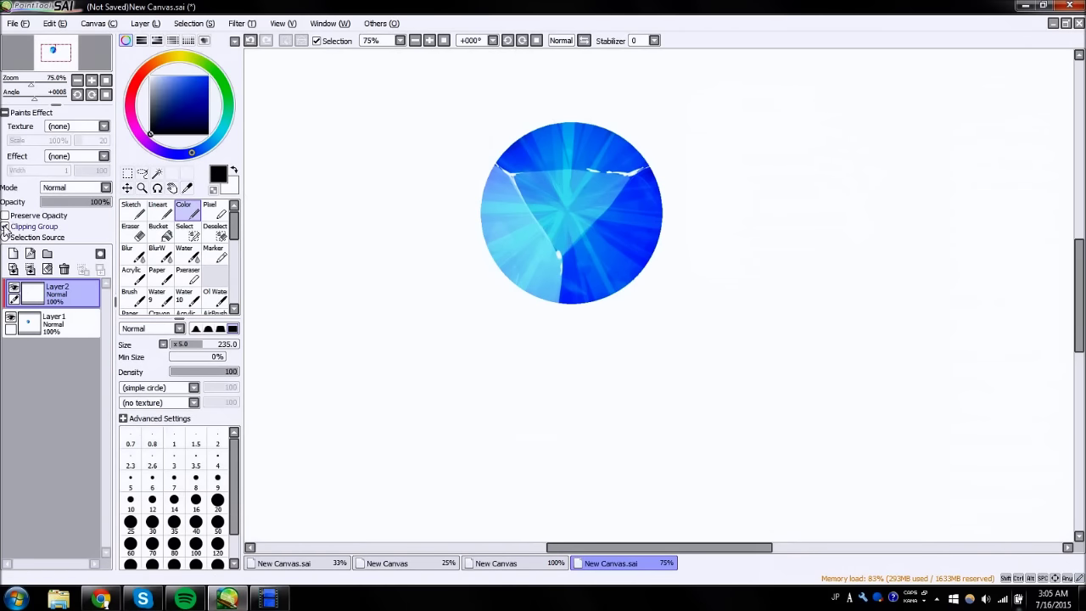
{"action": "left_click", "coordinate": [93, 188]}
{"action": "left_click", "coordinate": [68, 253]}
{"action": "mouse_move", "coordinate": [518, 269]}
{"action": "left_mouse_down"}
{"action": "mouse_move", "coordinate": [667, 296]}
{"action": "mouse_move", "coordinate": [589, 307]}
{"action": "mouse_move", "coordinate": [439, 297]}
{"action": "left_mouse_up"}
- Soften the black shading with the Water brush at 36% layer opacity and merge it into the circle layer
{"action": "left_click", "coordinate": [195, 256]}
{"action": "left_click_drag", "start_coordinate": [496, 224], "coordinate": [560, 280]}
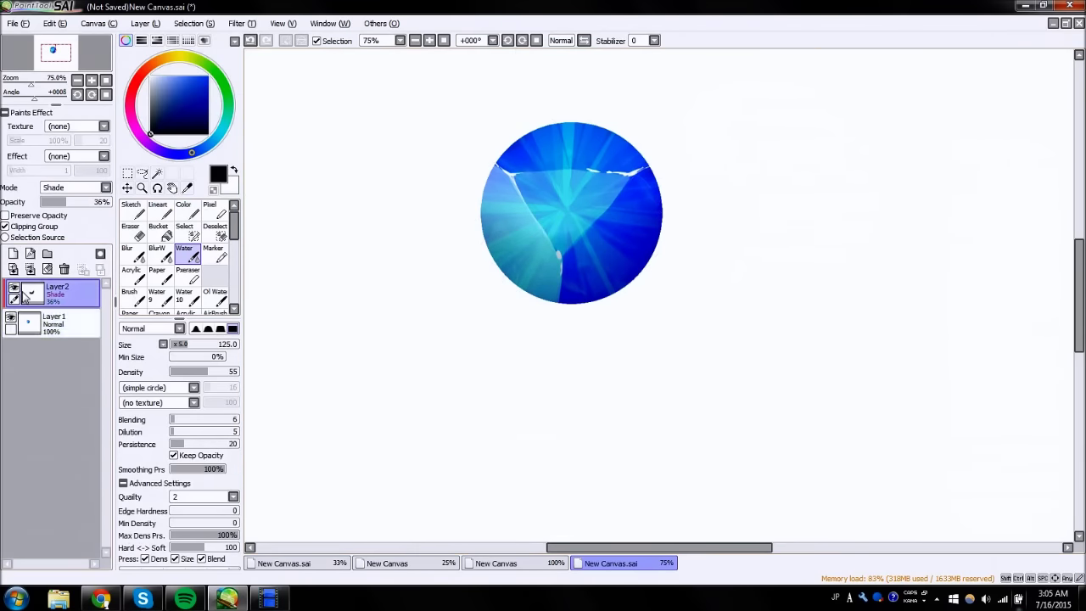
{"action": "left_click", "coordinate": [30, 269]}
{"action": "left_click", "coordinate": [584, 42]}
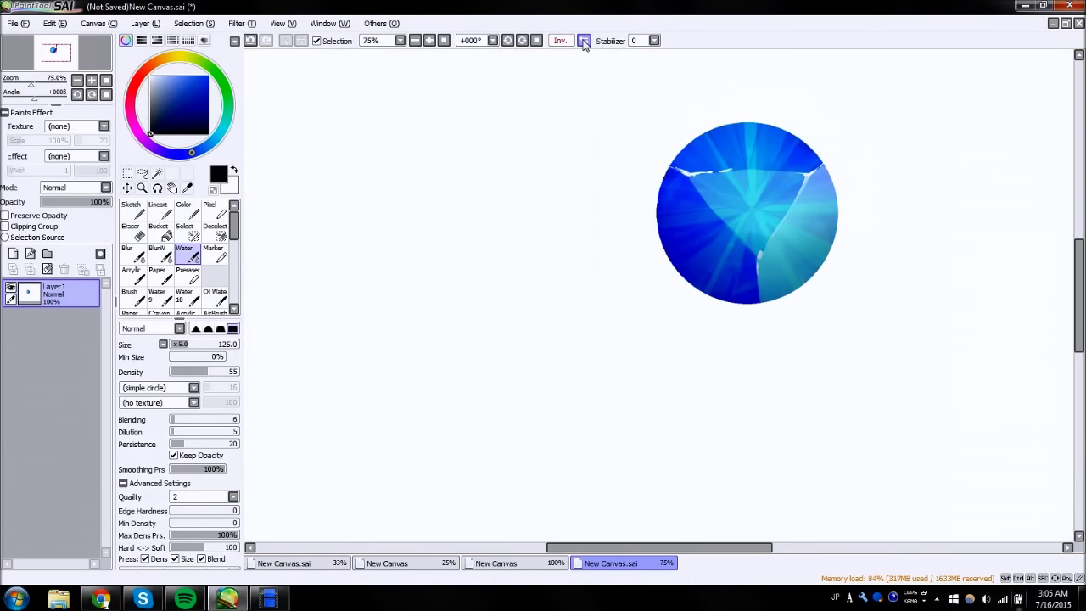
{"action": "left_click", "coordinate": [583, 41]}
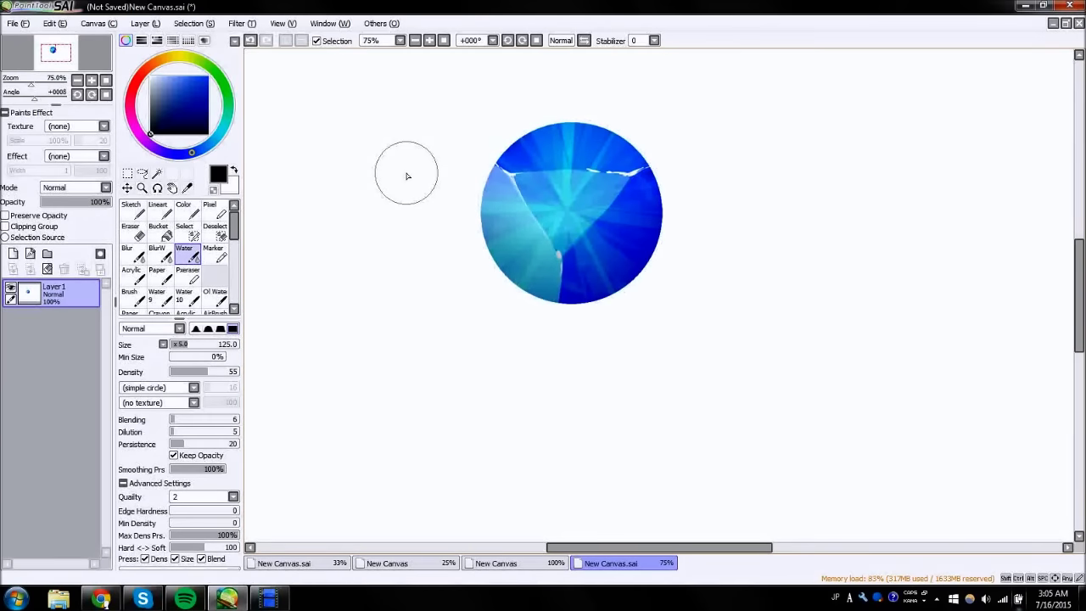
- Transform the gem by rotating it about 30° clockwise and moving it lower on the canvas
{"action": "left_click", "coordinate": [131, 175]}
{"action": "left_click", "coordinate": [125, 365]}
{"action": "left_click_drag", "start_coordinate": [364, 140], "coordinate": [628, 193]}
{"action": "left_click_drag", "start_coordinate": [465, 156], "coordinate": [120, 333]}
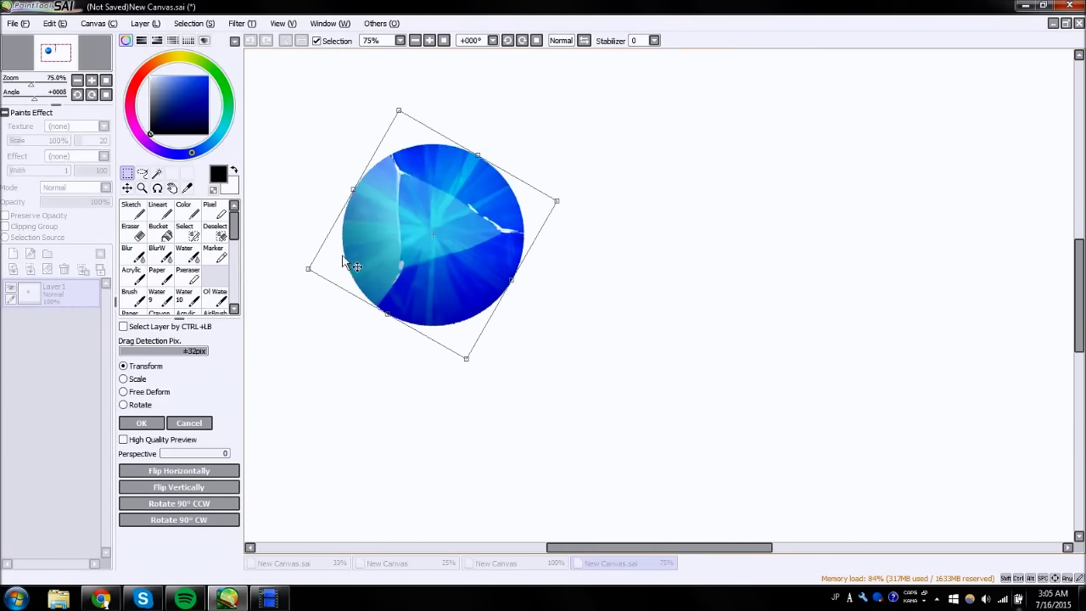
{"action": "left_click_drag", "start_coordinate": [345, 262], "coordinate": [708, 291]}
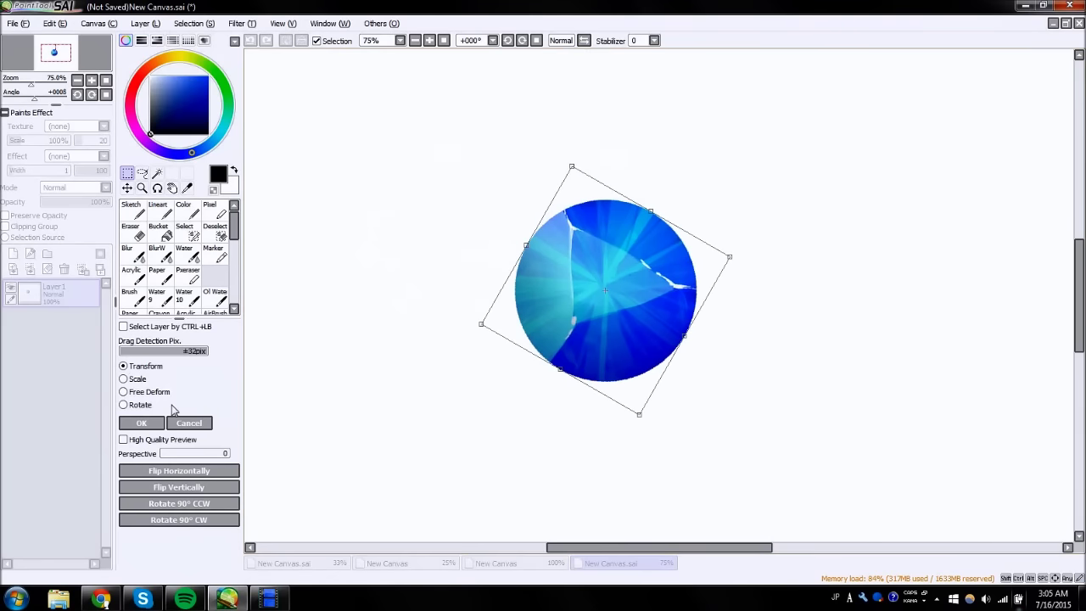
{"action": "left_click", "coordinate": [142, 423]}
{"action": "left_click", "coordinate": [260, 600]}
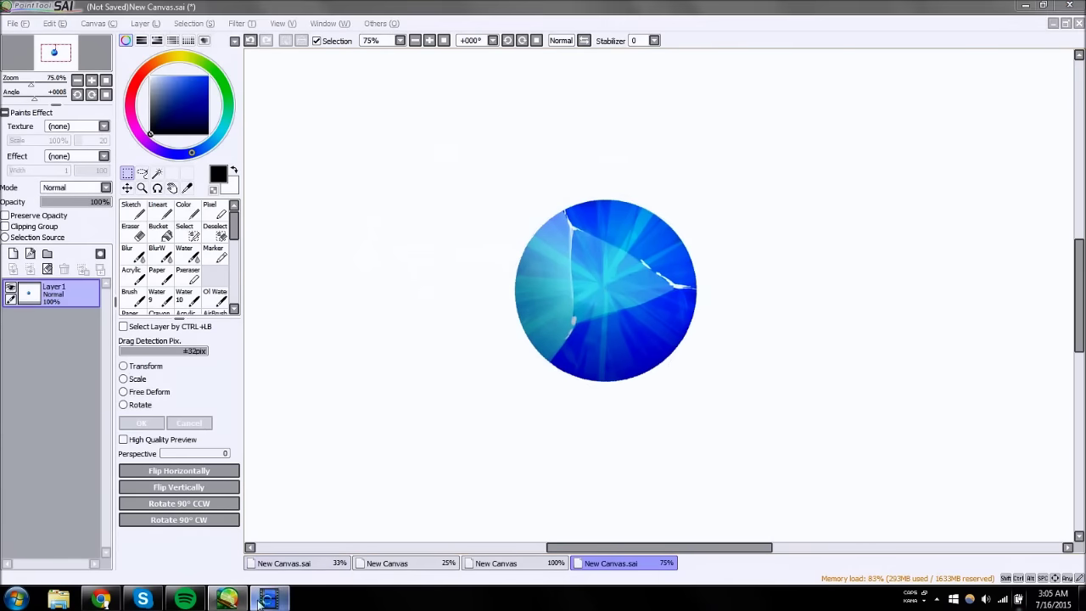